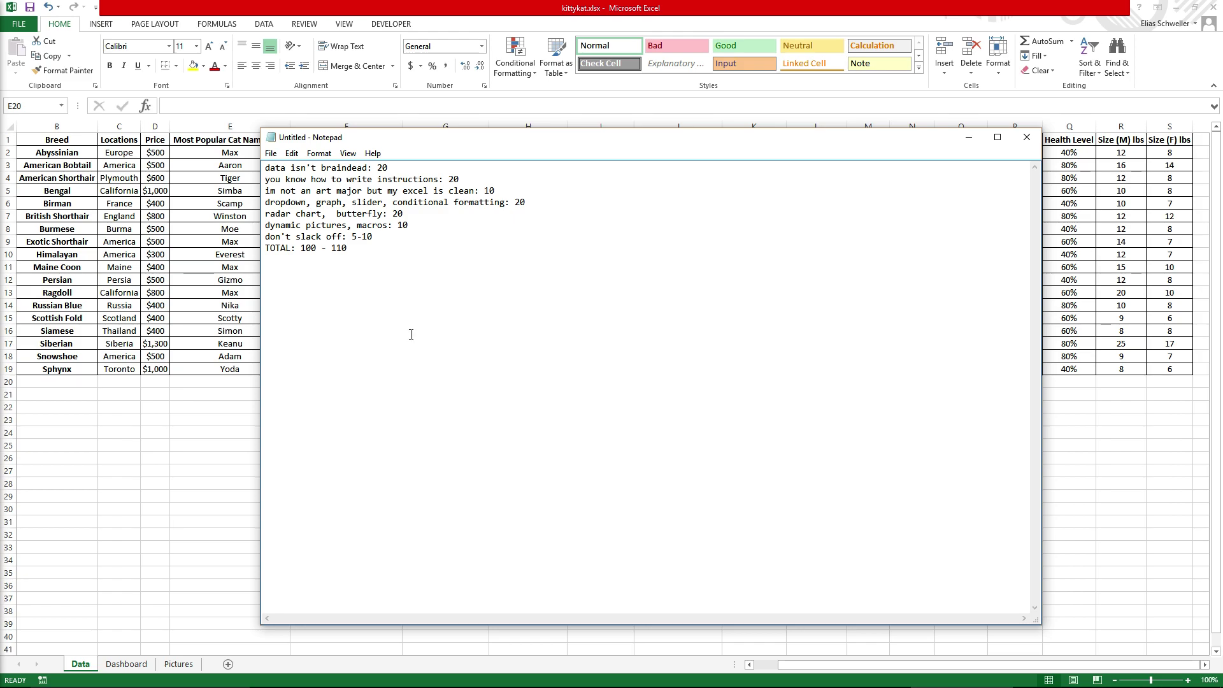
pyautogui.click(1168, 675)
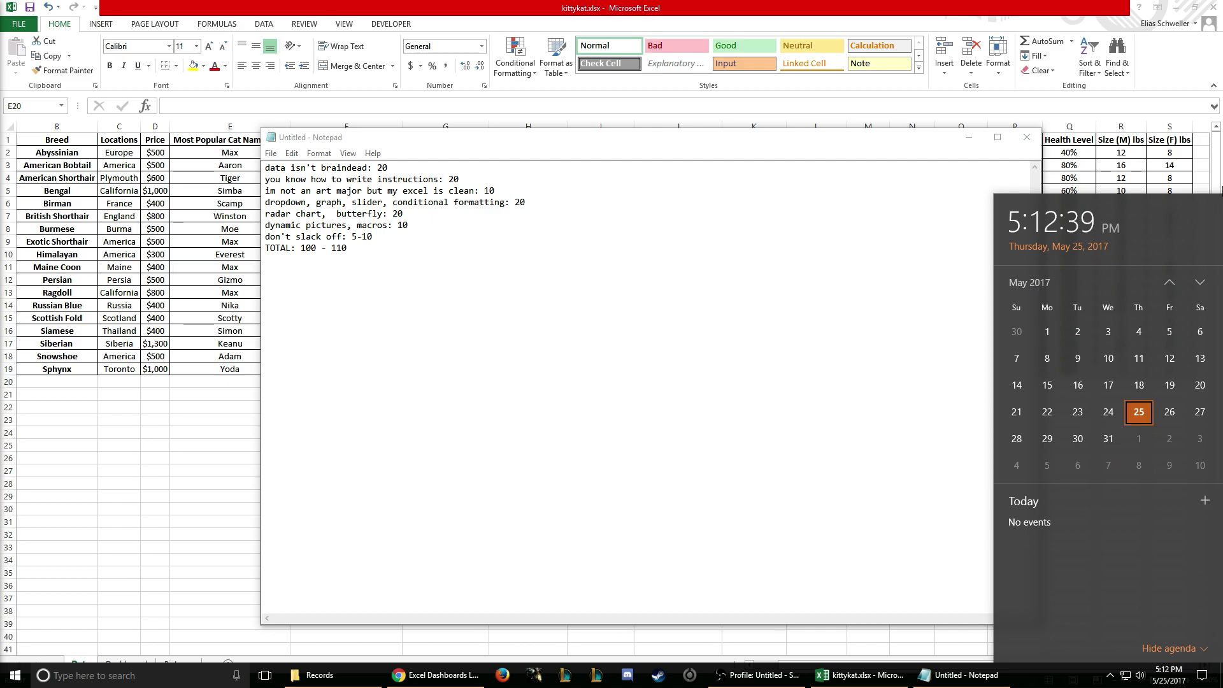
pyautogui.click(775, 276)
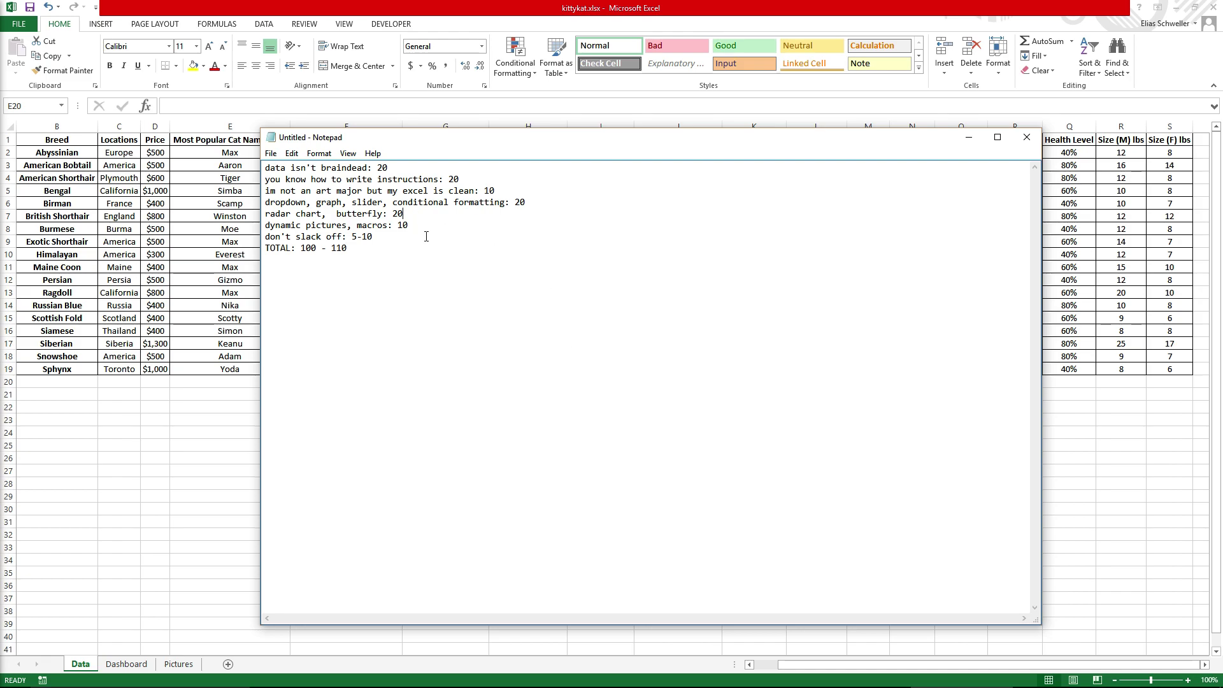
pyautogui.moveTo(415, 236); pyautogui.dragTo(252, 169)
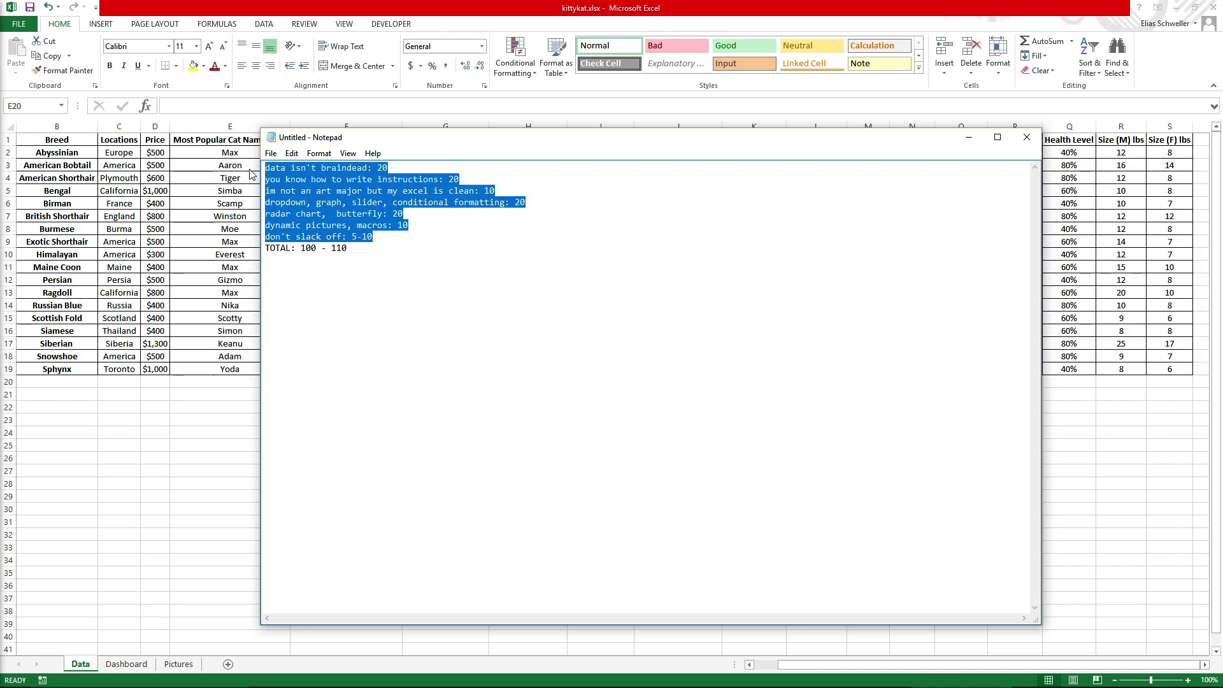
pyautogui.click(457, 237)
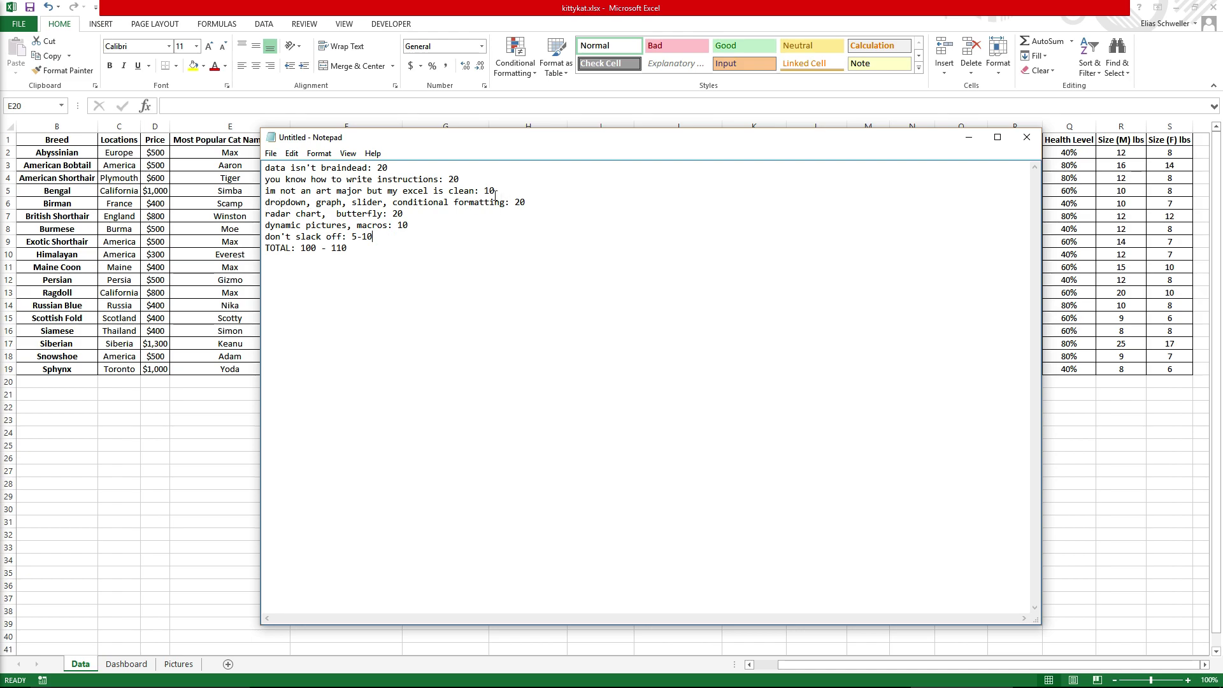
# - Move the Notepad window off the worksheet and look over the cat breed table on the Data sheet
pyautogui.moveTo(452, 147); pyautogui.dragTo(410, 133)
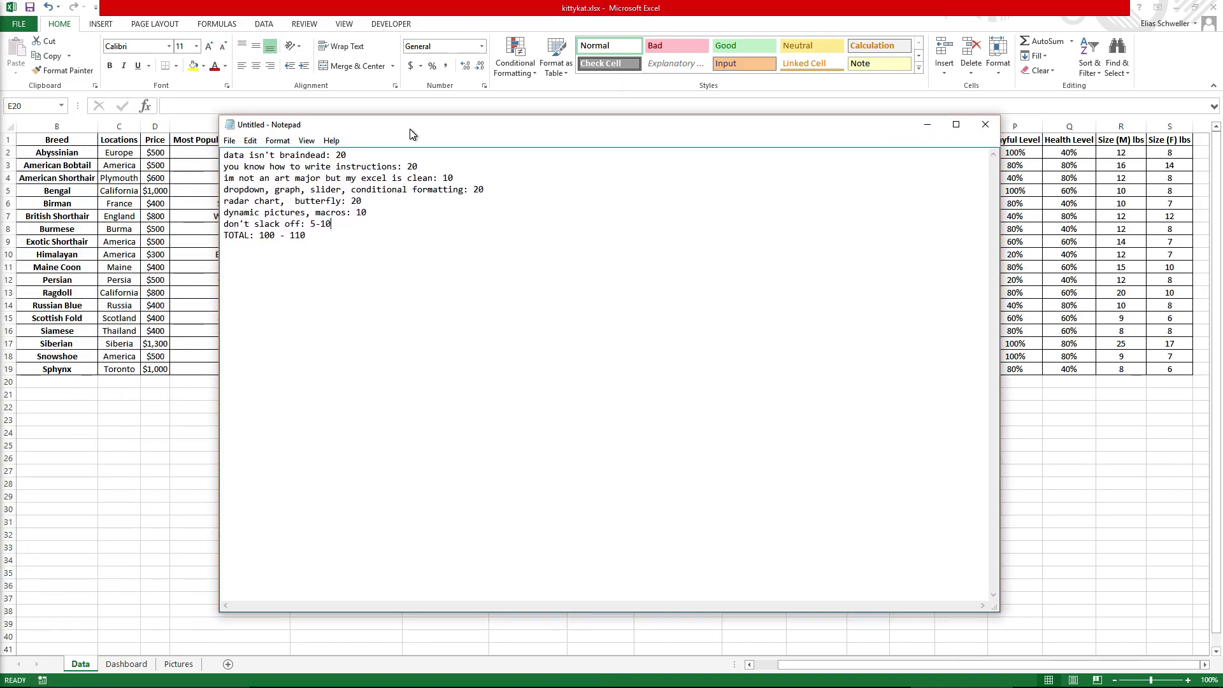
pyautogui.moveTo(511, 133); pyautogui.dragTo(0, 135)
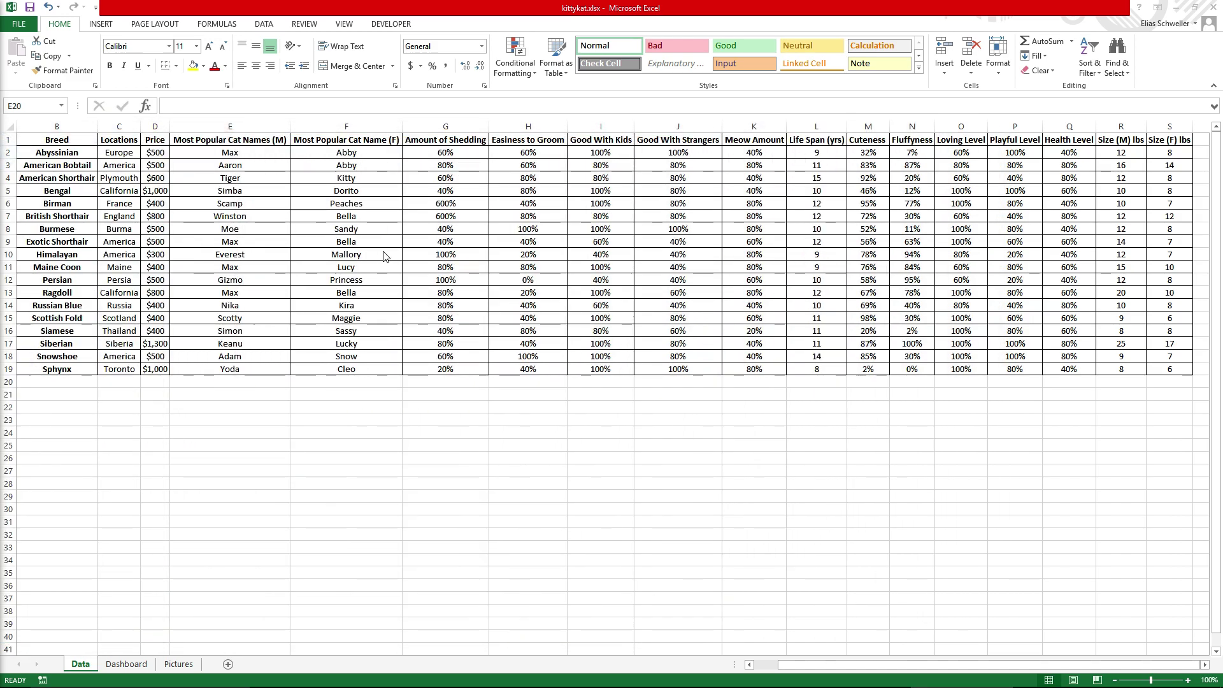
pyautogui.click(52, 368)
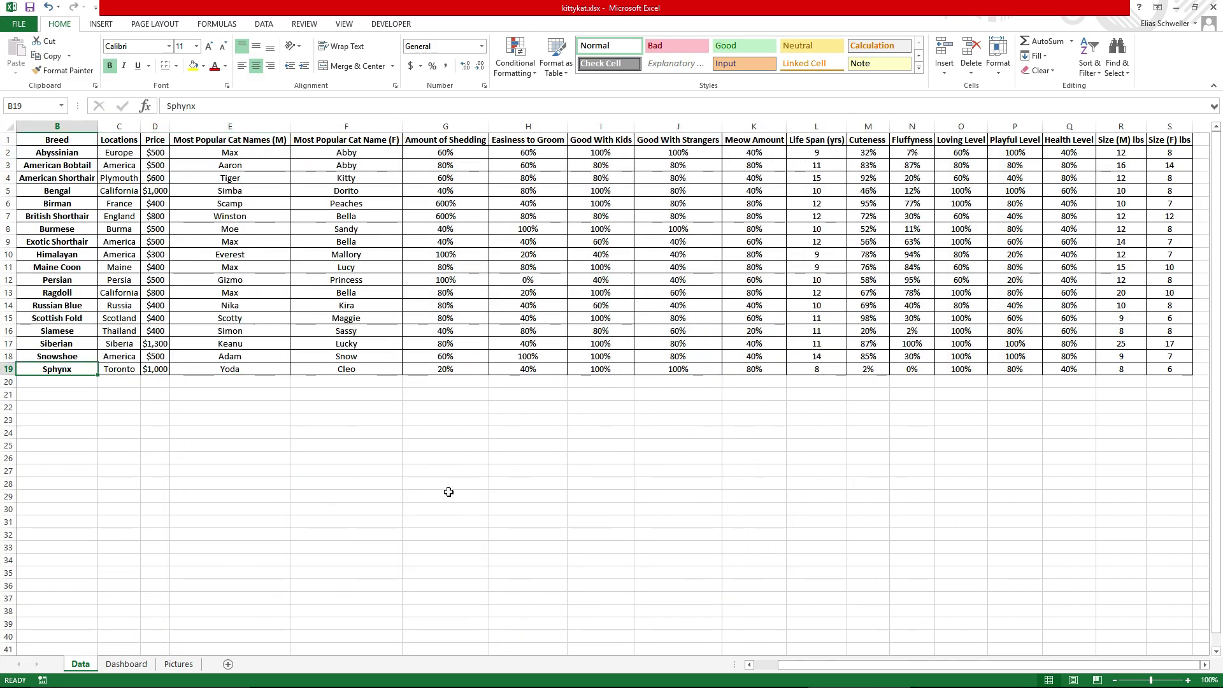
pyautogui.press('Up')
pyautogui.press('Up')
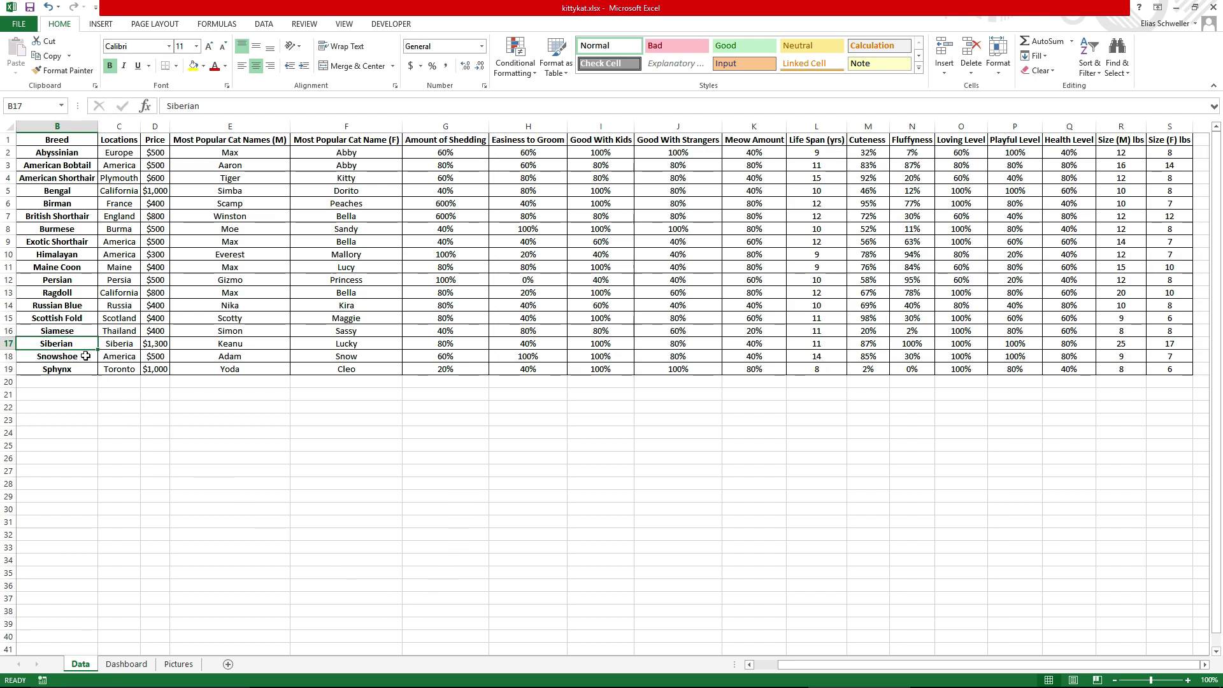
pyautogui.click(293, 372)
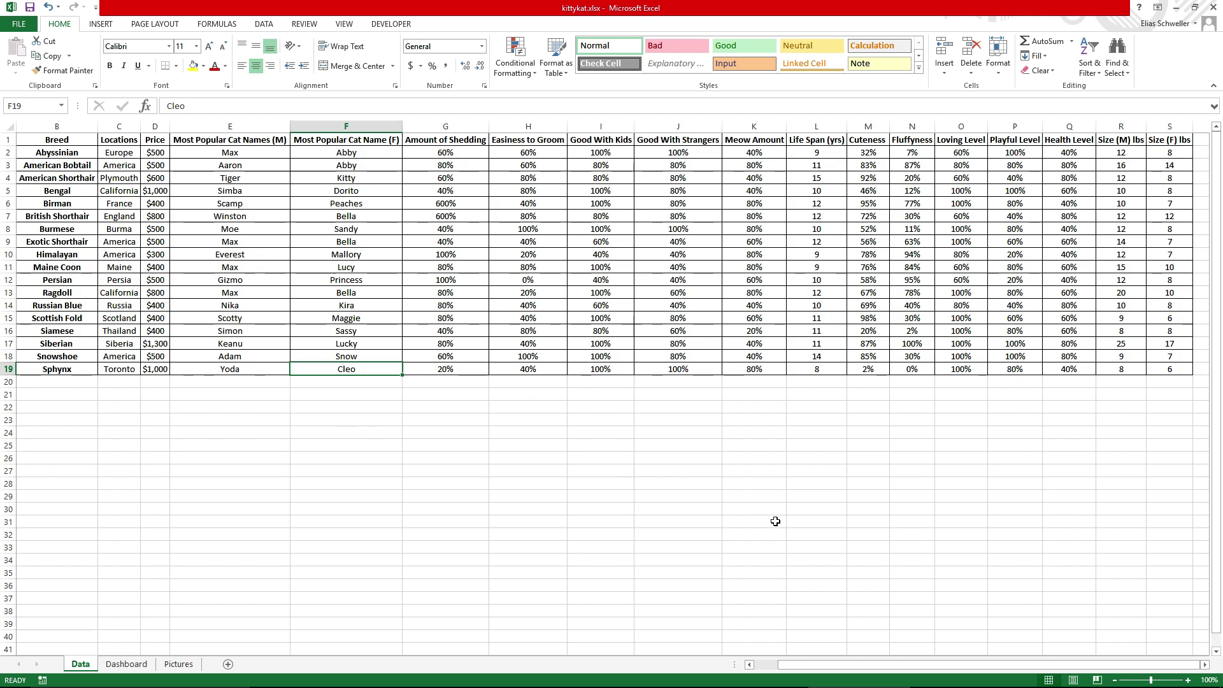
pyautogui.click(961, 370)
pyautogui.click(1175, 370)
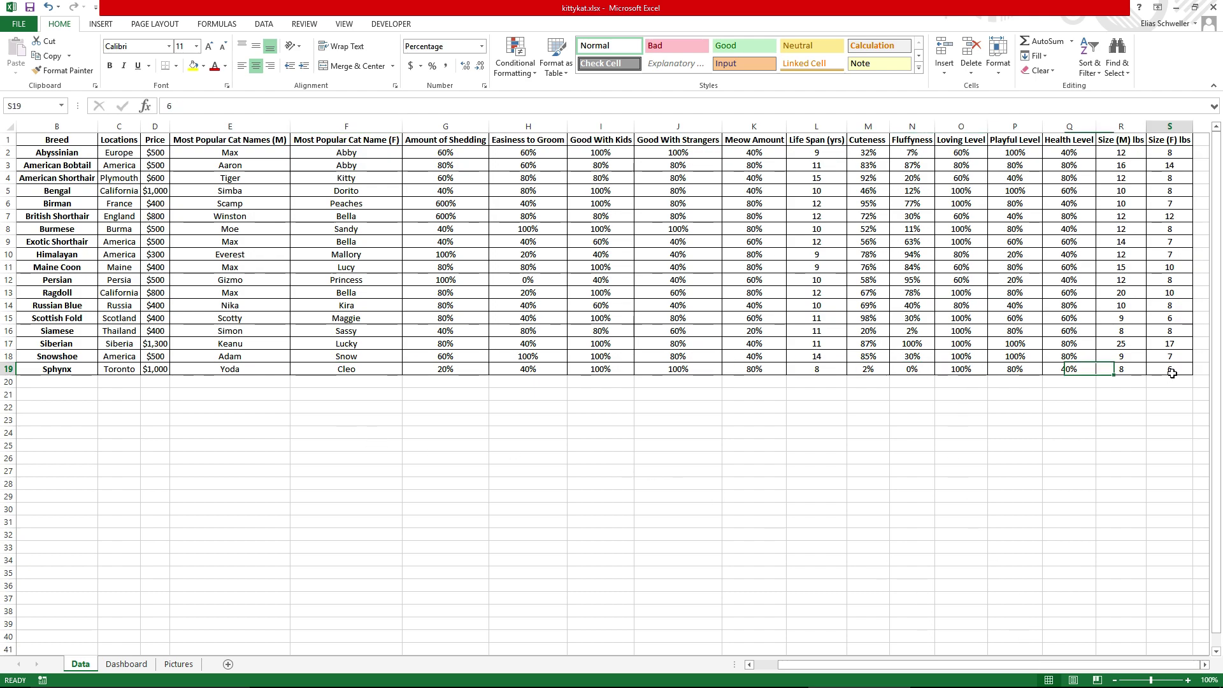
pyautogui.click(53, 139)
pyautogui.click(255, 458)
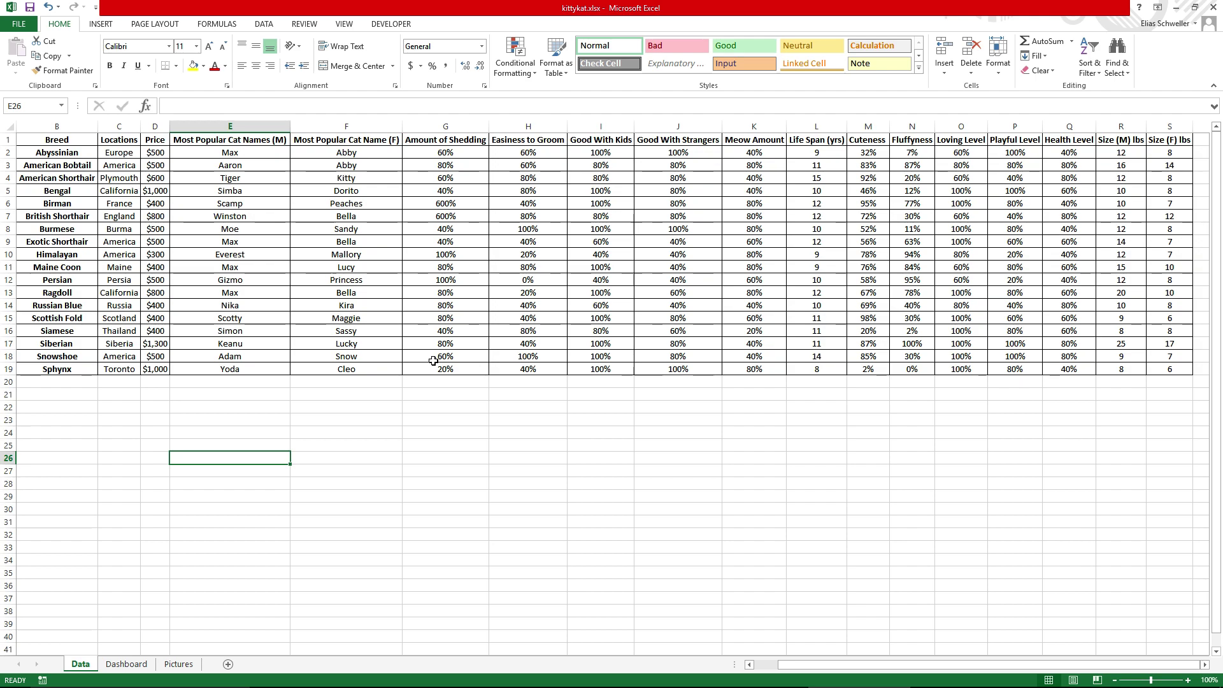
# - Draw a combo box form control on the Dashboard sheet, covering roughly cells A1 to H6
pyautogui.click(125, 664)
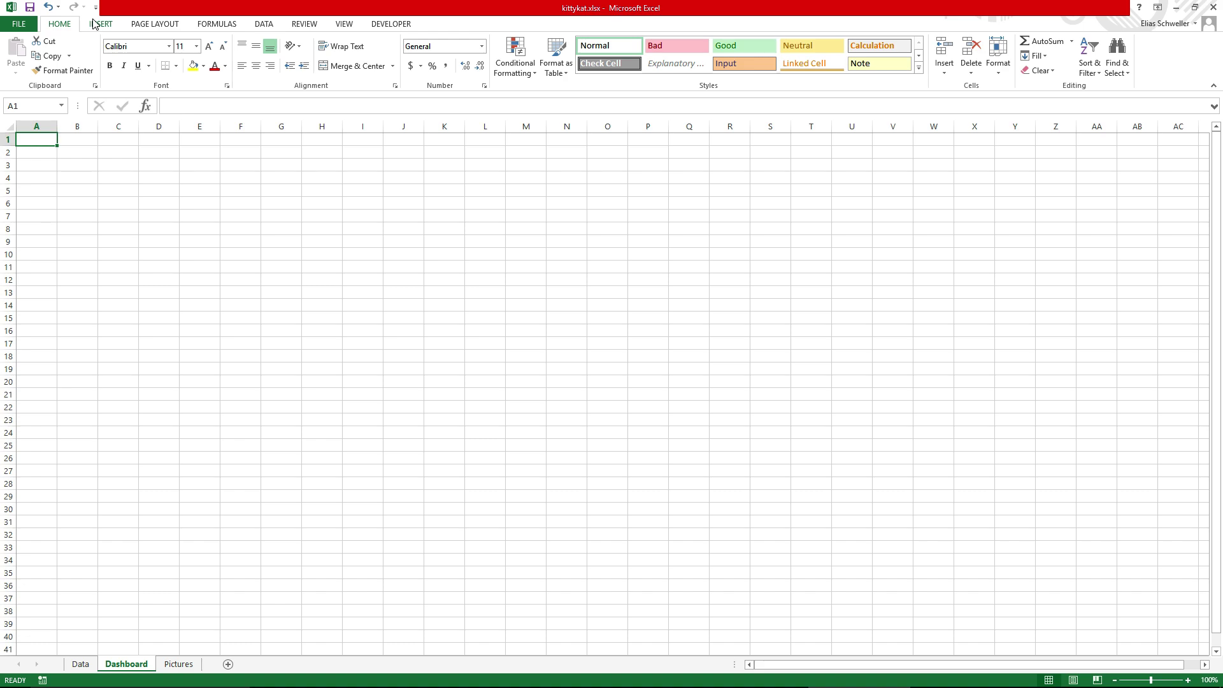
pyautogui.click(408, 26)
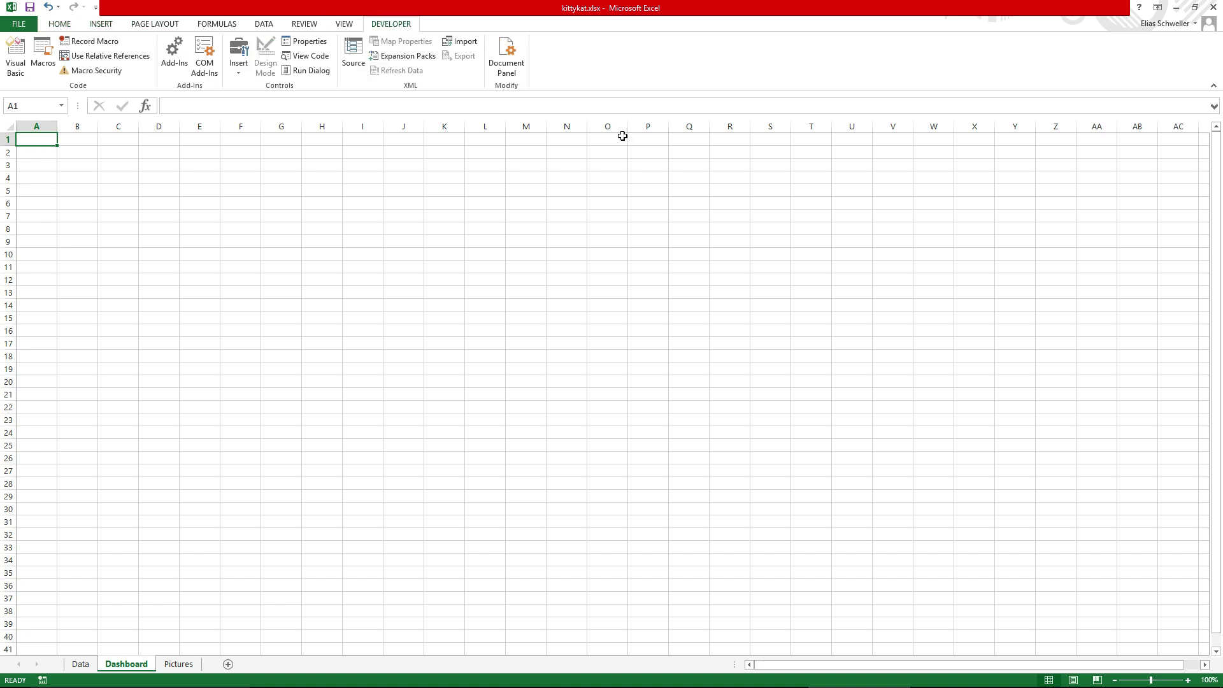
pyautogui.click(243, 74)
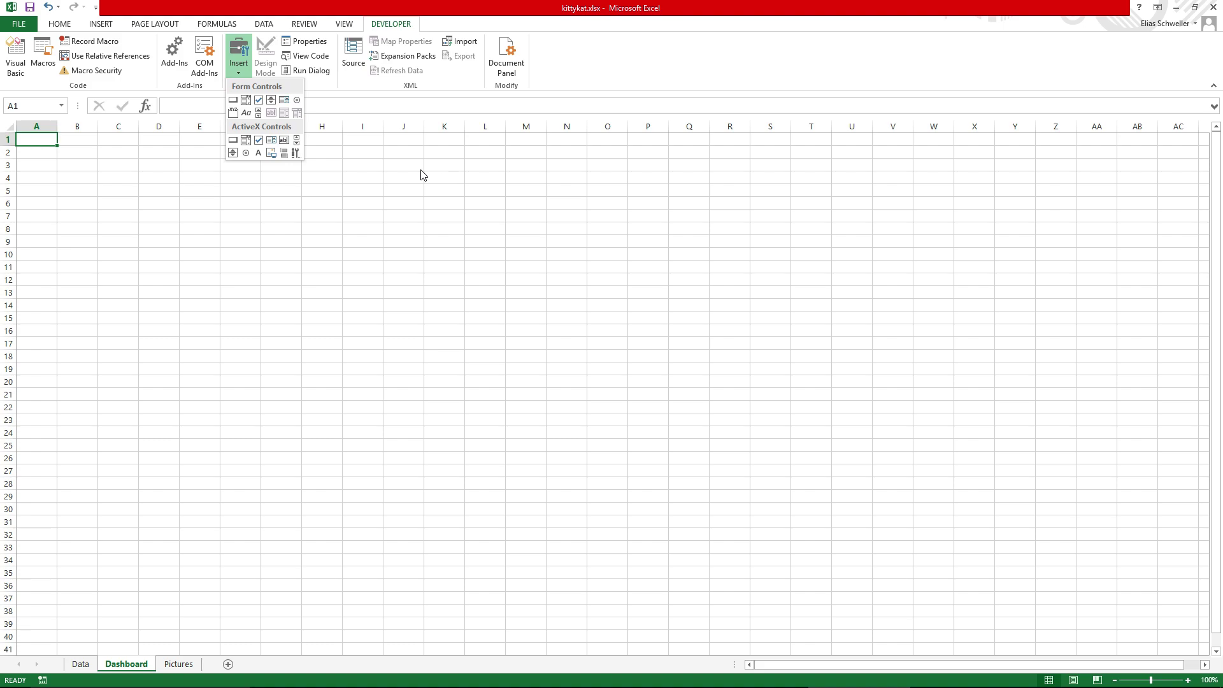
pyautogui.click(246, 100)
pyautogui.moveTo(19, 138); pyautogui.dragTo(326, 206)
pyautogui.click(380, 214)
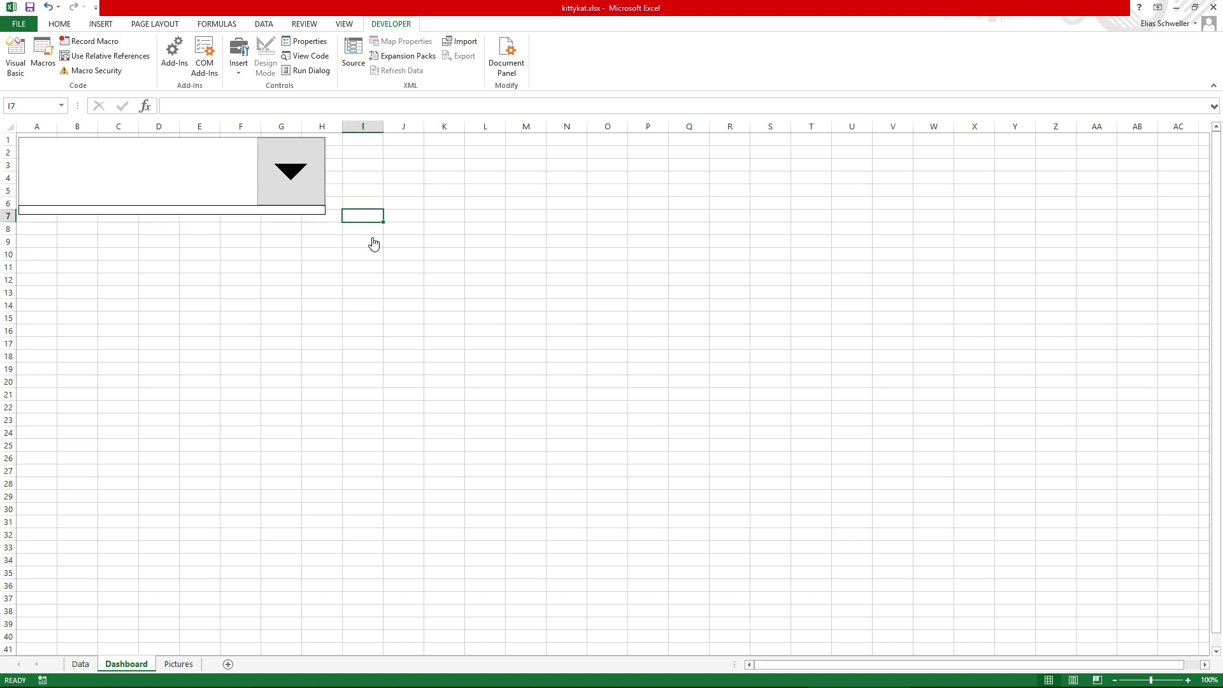
pyautogui.rightClick(242, 172)
pyautogui.click(306, 56)
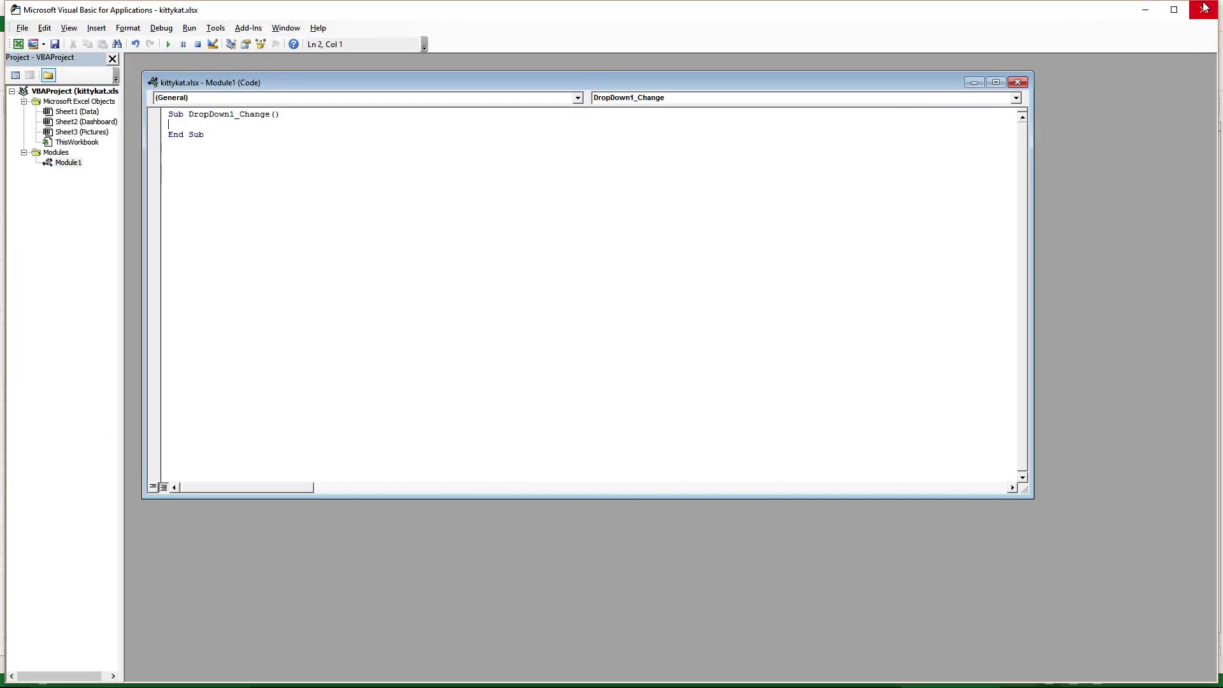
pyautogui.click(708, 221)
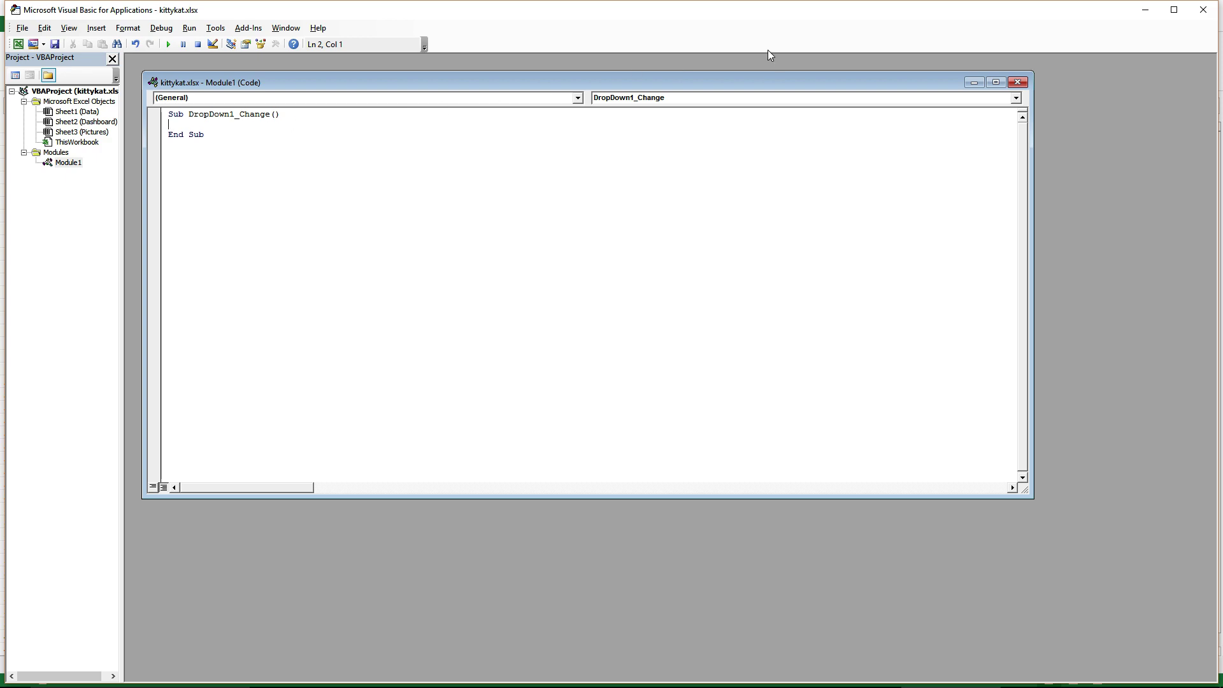
pyautogui.click(1210, 16)
# - Link the combo box's selection to cell B27 on the Data sheet through its control format settings
pyautogui.rightClick(277, 184)
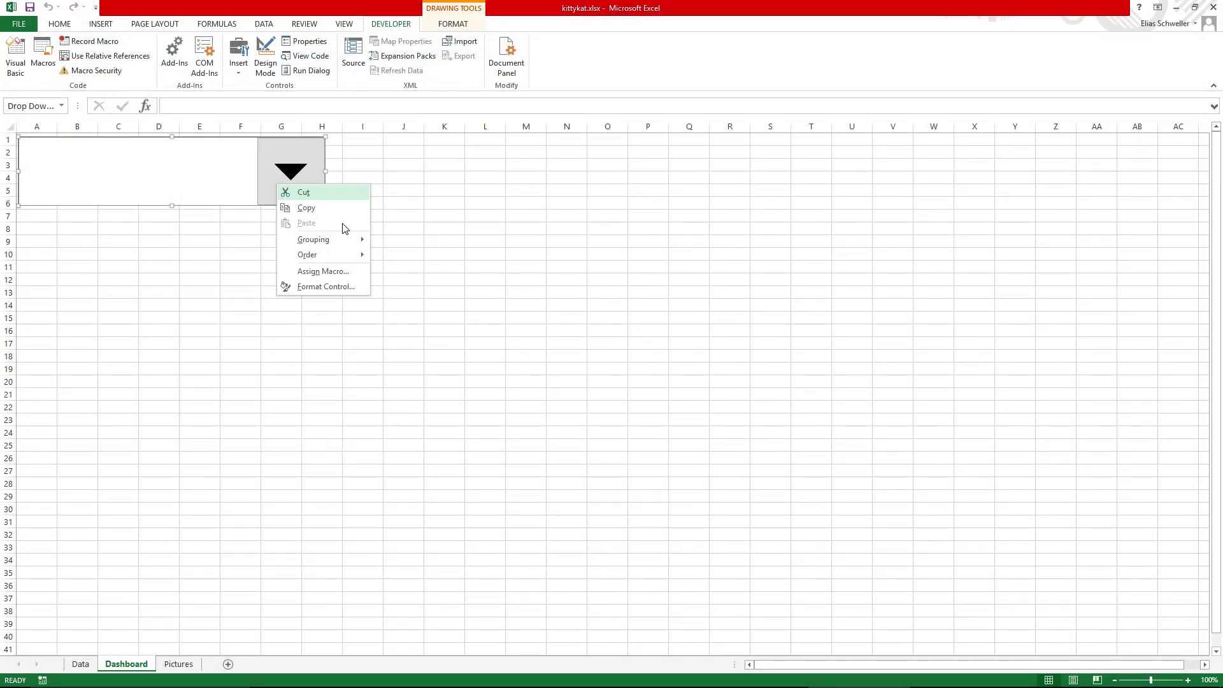
pyautogui.click(304, 287)
pyautogui.click(830, 297)
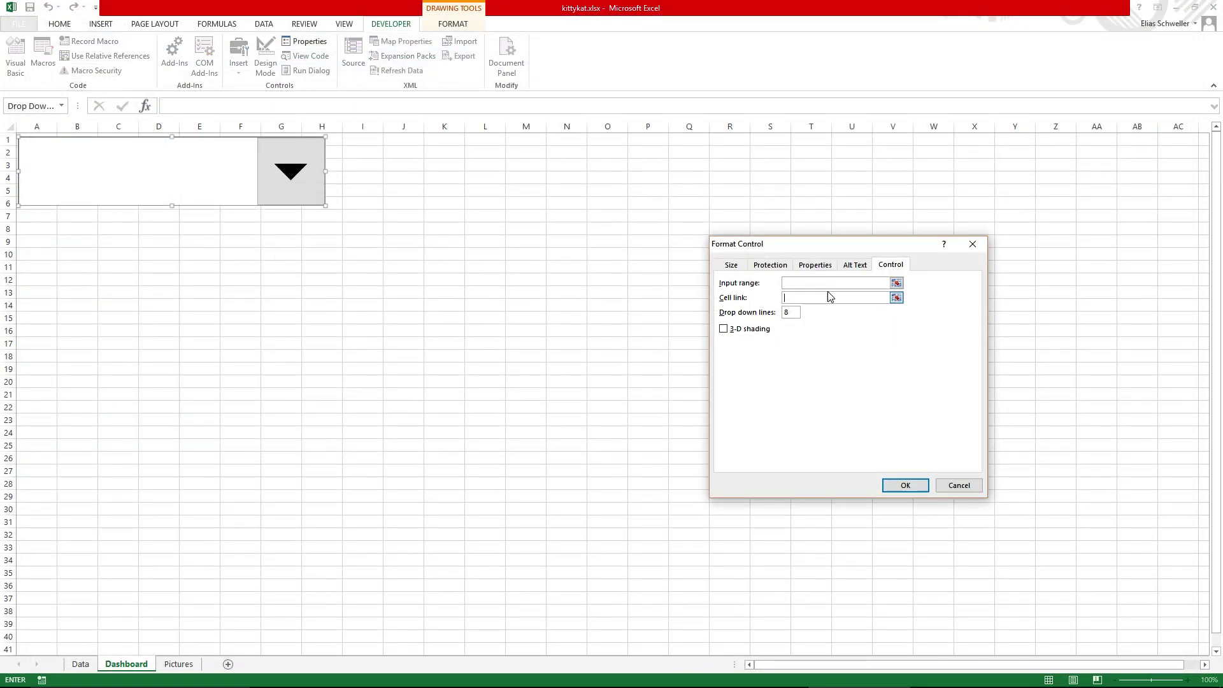
pyautogui.click(81, 664)
pyautogui.click(93, 470)
# - Set the combo box's input range to the breed names in Data!$B$2:$B$19 and apply the control settings
pyautogui.click(793, 286)
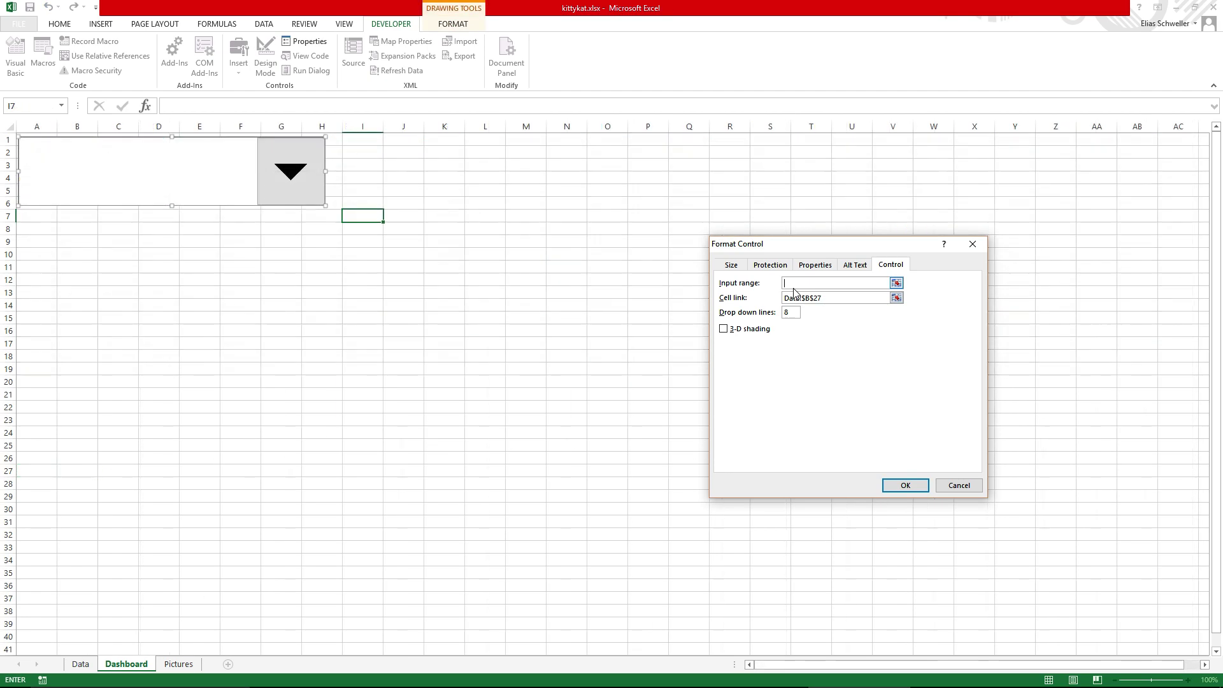
pyautogui.click(895, 283)
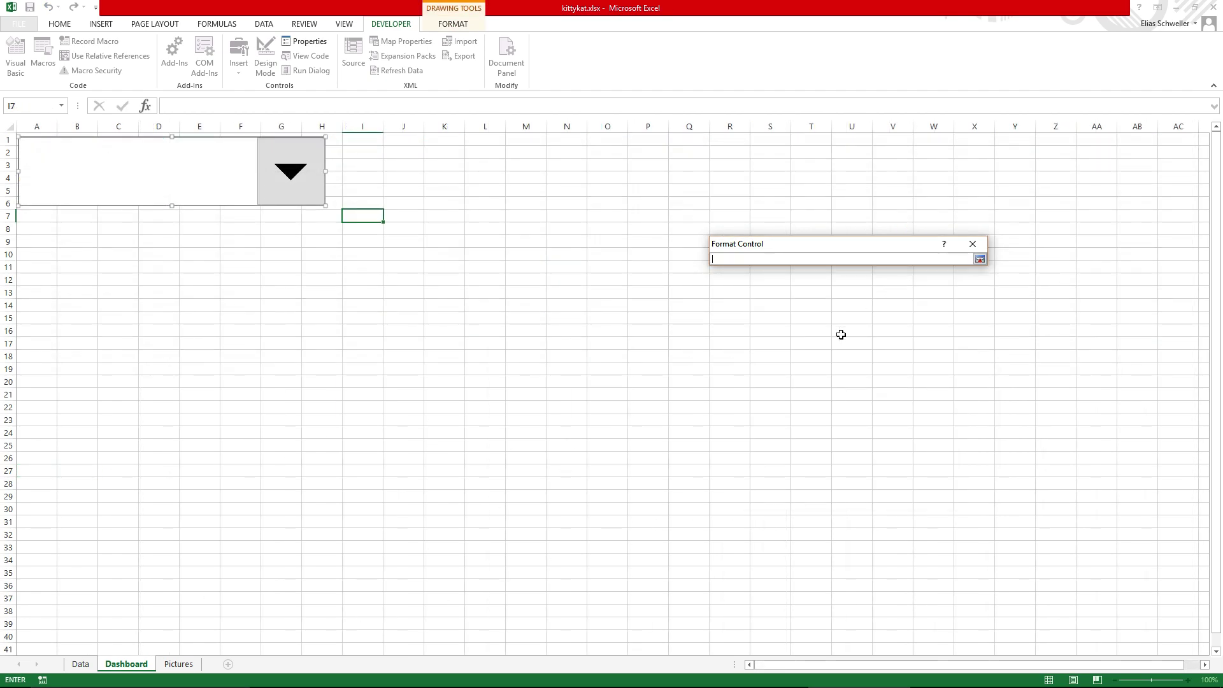
pyautogui.click(80, 663)
pyautogui.click(54, 156)
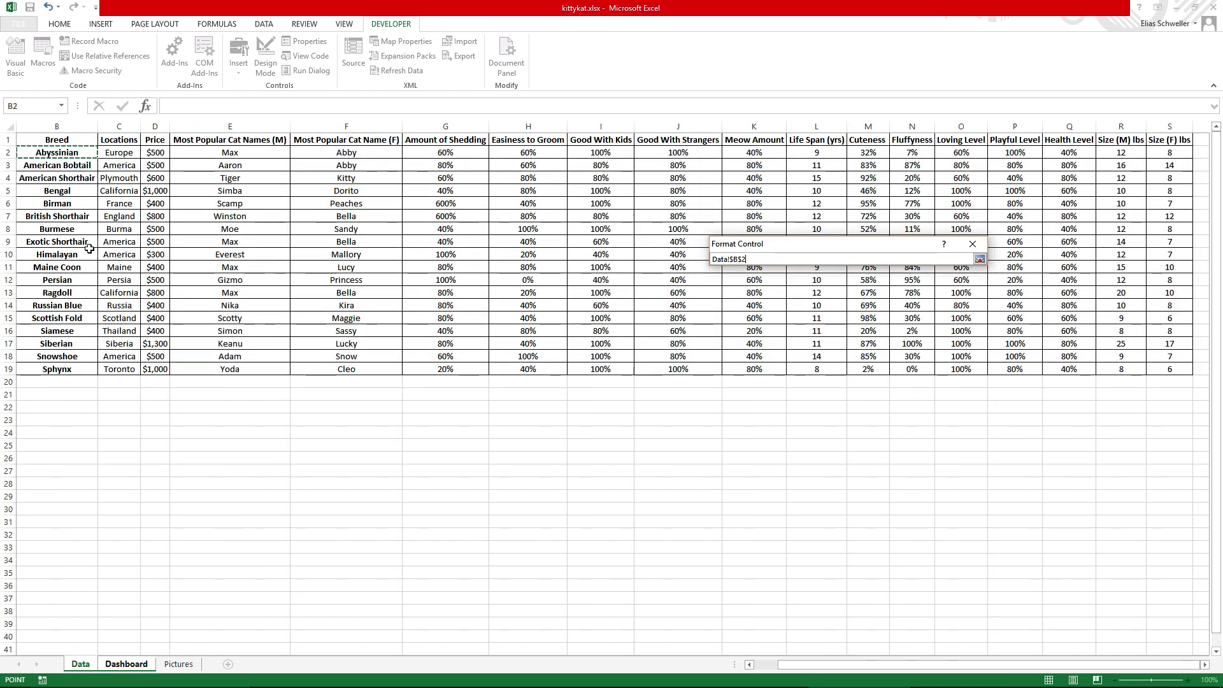
pyautogui.moveTo(53, 368); pyautogui.dragTo(54, 369)
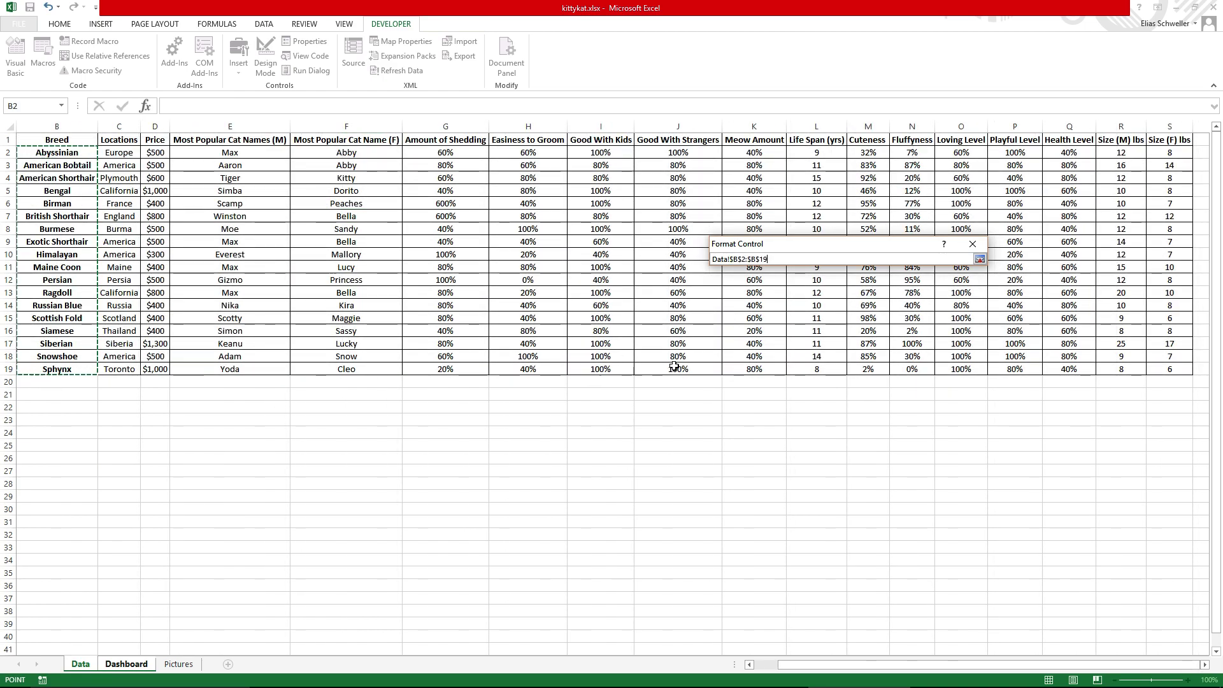
pyautogui.click(978, 258)
pyautogui.click(905, 485)
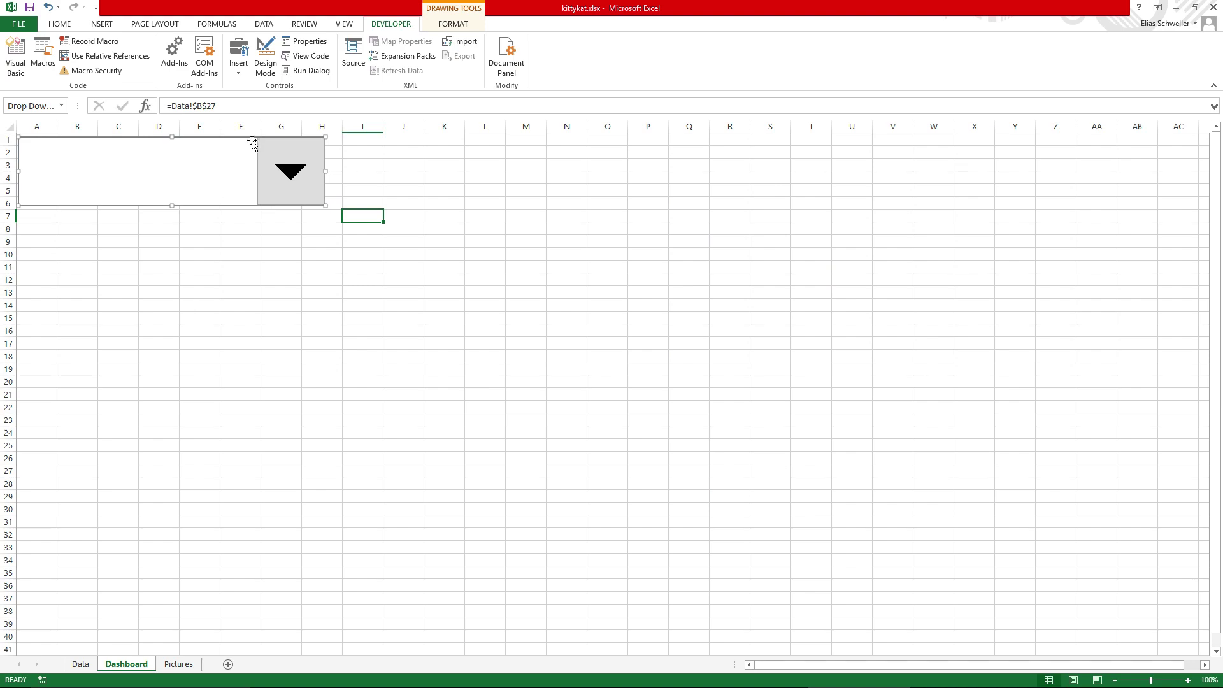
# - Test the drop-down by choosing several breeds, including Exotic Shorthair, and leave Snowshoe selected
pyautogui.click(437, 263)
pyautogui.click(298, 181)
pyautogui.click(273, 214)
pyautogui.click(299, 172)
pyautogui.click(286, 218)
pyautogui.click(314, 187)
pyautogui.click(237, 246)
pyautogui.click(300, 173)
pyautogui.click(215, 236)
pyautogui.click(278, 184)
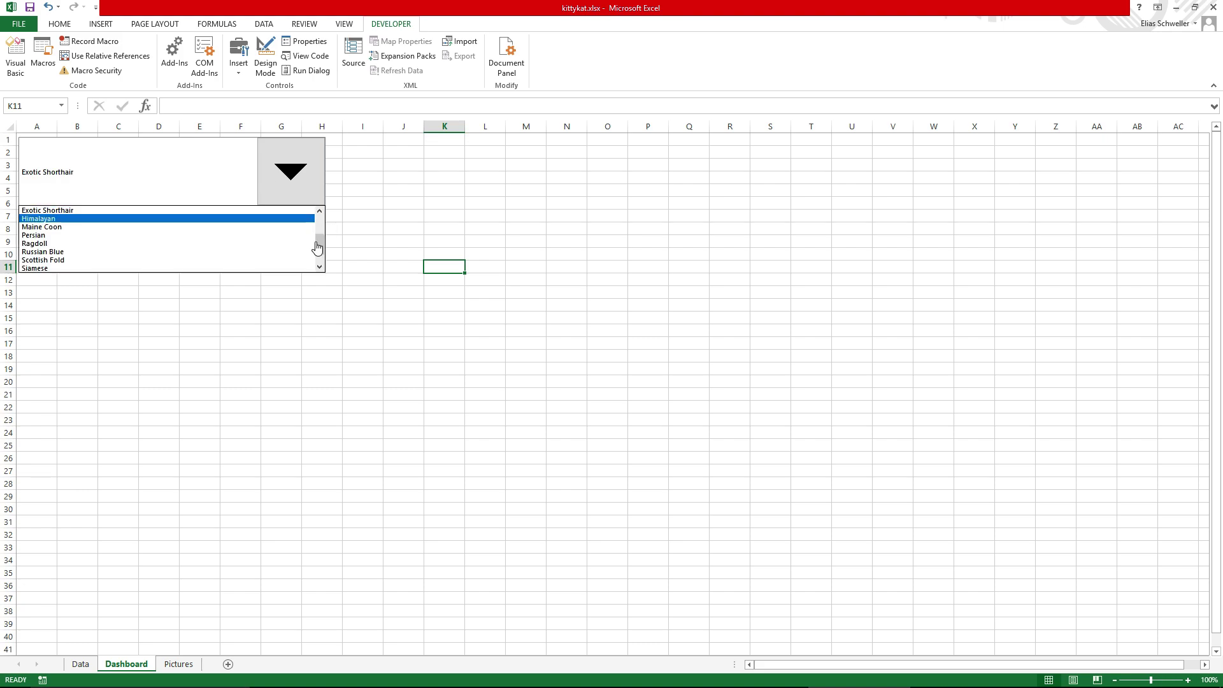
pyautogui.moveTo(319, 252); pyautogui.dragTo(322, 276)
pyautogui.click(305, 267)
# - Shrink the breed drop-down so that it fits over cells B1 and C1 of the Dashboard sheet
pyautogui.rightClick(299, 171)
pyautogui.click(198, 193)
pyautogui.moveTo(326, 205); pyautogui.dragTo(120, 137)
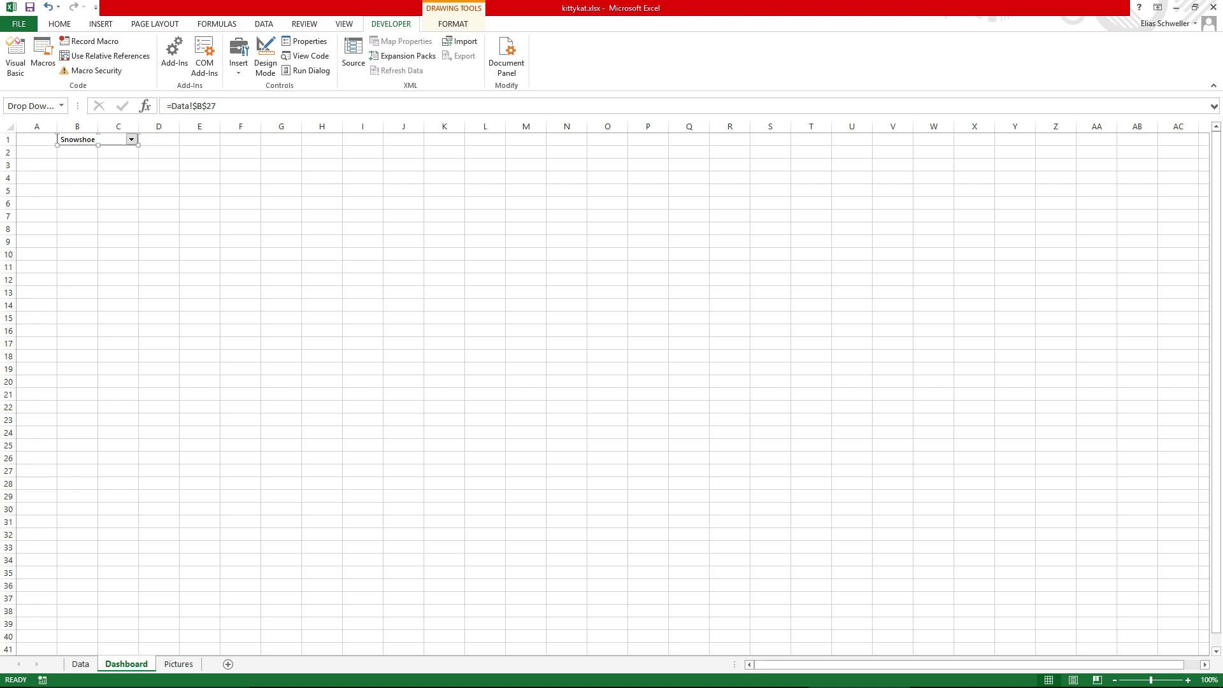
# - Enter the label "Breed" in cell A1 beside the drop-down
pyautogui.click(25, 139)
pyautogui.press('F2')
pyautogui.write('Breed')
pyautogui.press('Return')
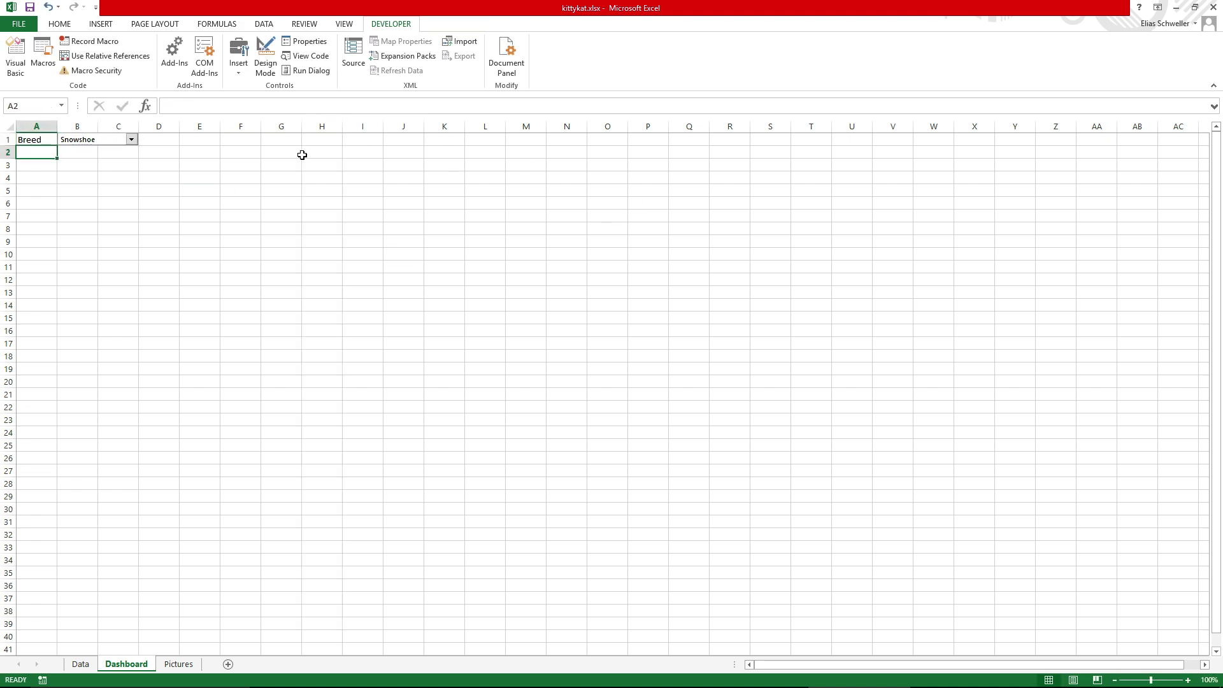
# - Check the drop-down's linked cell B27 on the Data sheet
pyautogui.click(80, 663)
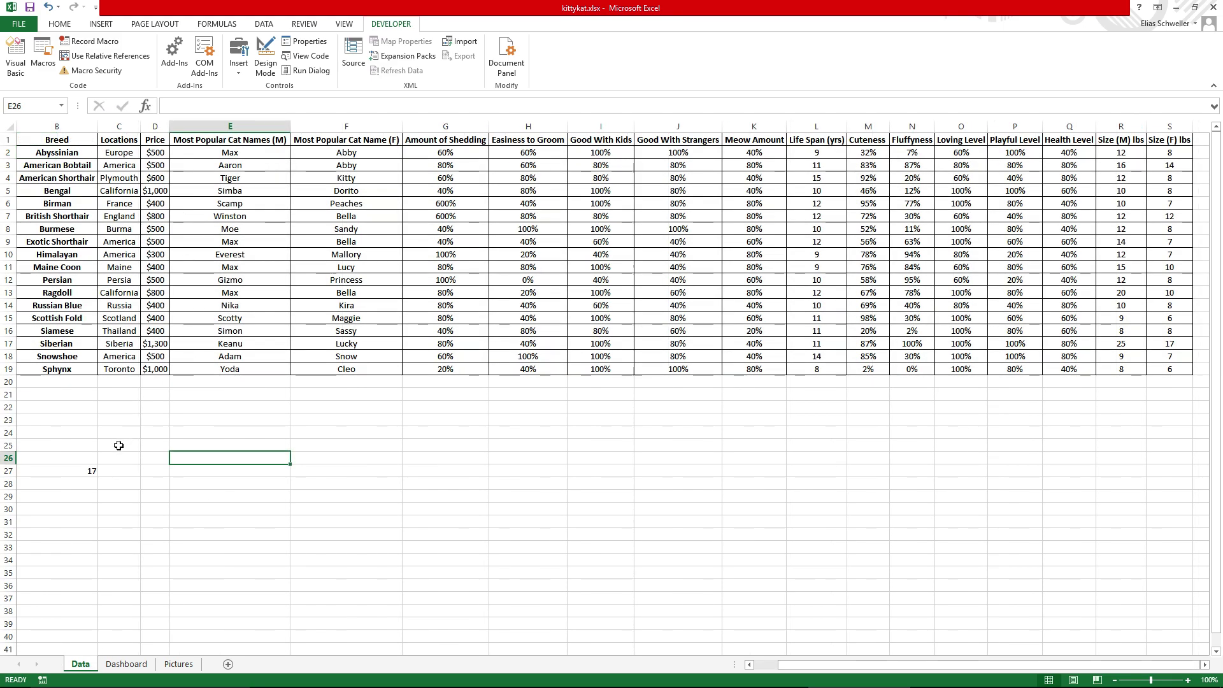
pyautogui.click(93, 469)
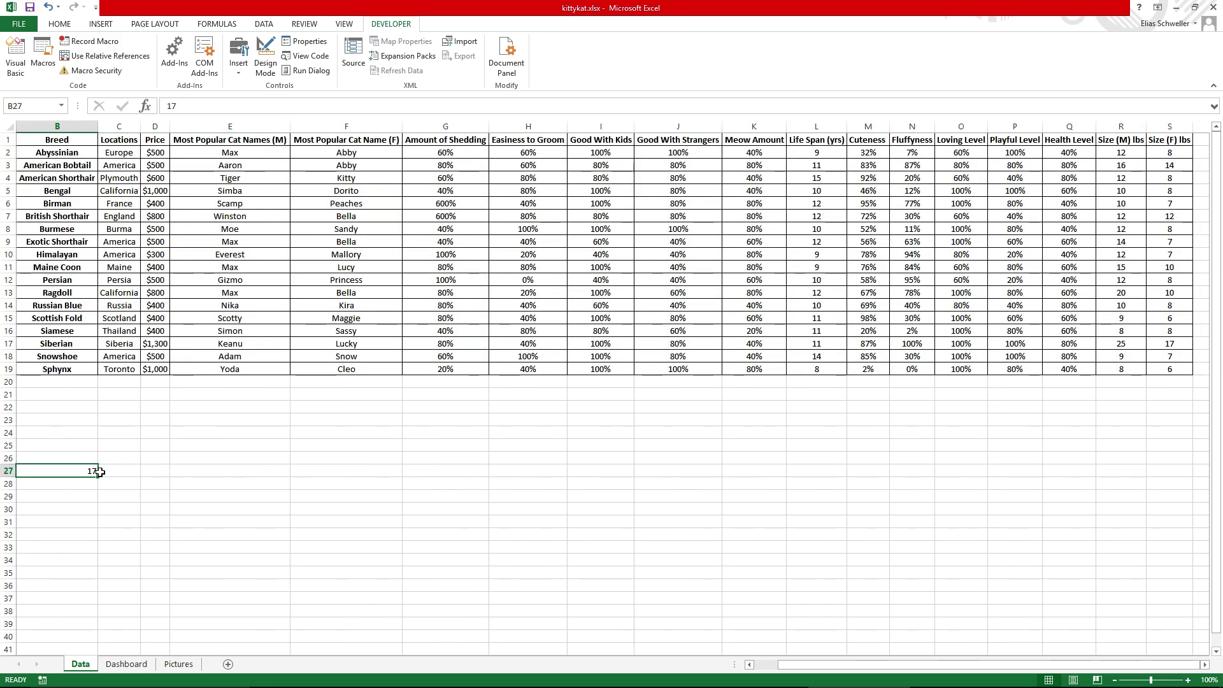
pyautogui.press('Up')
pyautogui.hotkey('ctrl', 'Up')
# - Examine the index numbers in column A of the Data sheet, from the first breed to Sphynx
pyautogui.moveTo(893, 649); pyautogui.dragTo(827, 648)
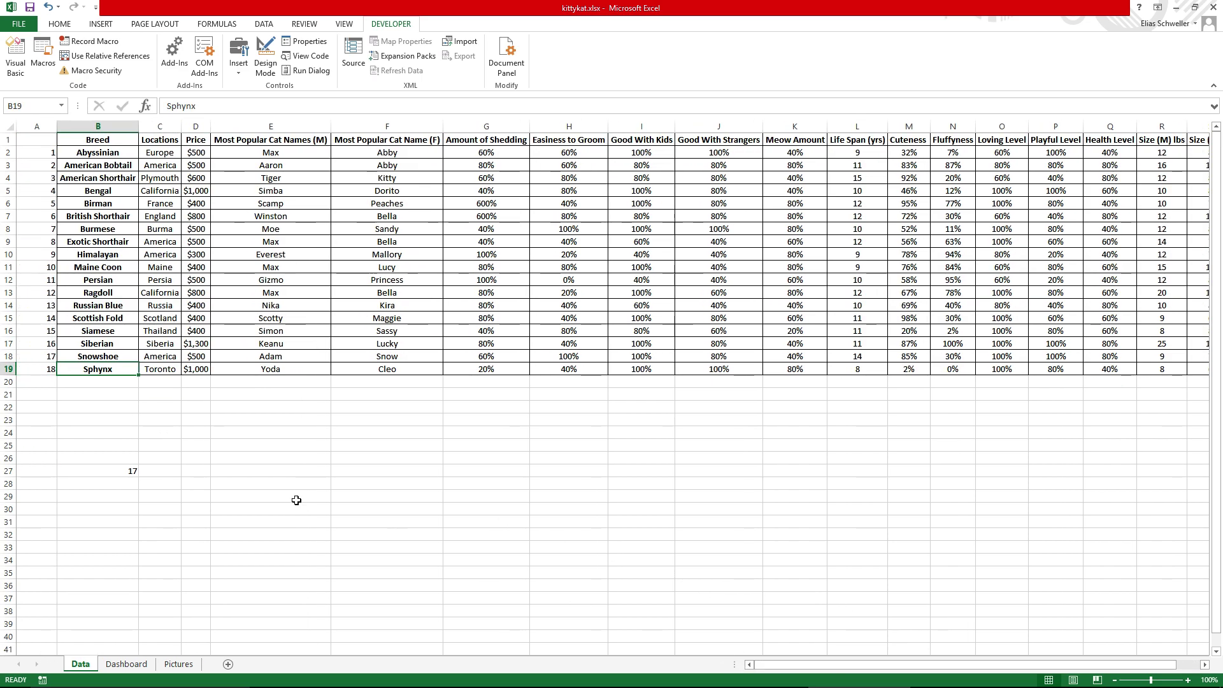
pyautogui.press('Left')
pyautogui.click(31, 139)
pyautogui.click(53, 200)
pyautogui.press('Up')
pyautogui.press('Up')
pyautogui.press('Up')
pyautogui.press('Up')
pyautogui.press('Down')
pyautogui.press('Down')
pyautogui.press('Down')
pyautogui.press('Down')
pyautogui.press('Down')
pyautogui.press('Down')
pyautogui.press('Down')
pyautogui.press('Down')
pyautogui.press('Down')
pyautogui.press('Down')
pyautogui.press('Down')
pyautogui.press('Down')
pyautogui.press('Down')
pyautogui.press('Down')
pyautogui.press('Down')
pyautogui.press('Down')
pyautogui.press('Down')
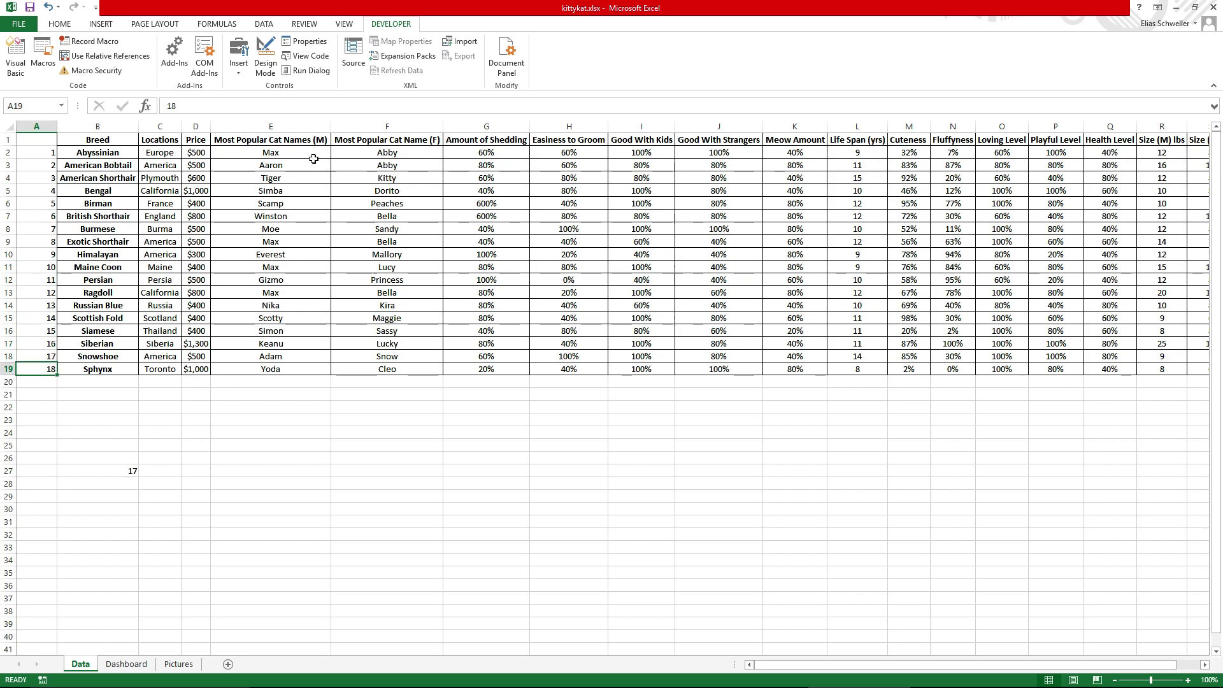
pyautogui.moveTo(877, 662); pyautogui.dragTo(794, 645)
# - Return to the Dashboard sheet and view the breed drop-down's list, keeping the selected breed
pyautogui.click(106, 664)
pyautogui.click(98, 152)
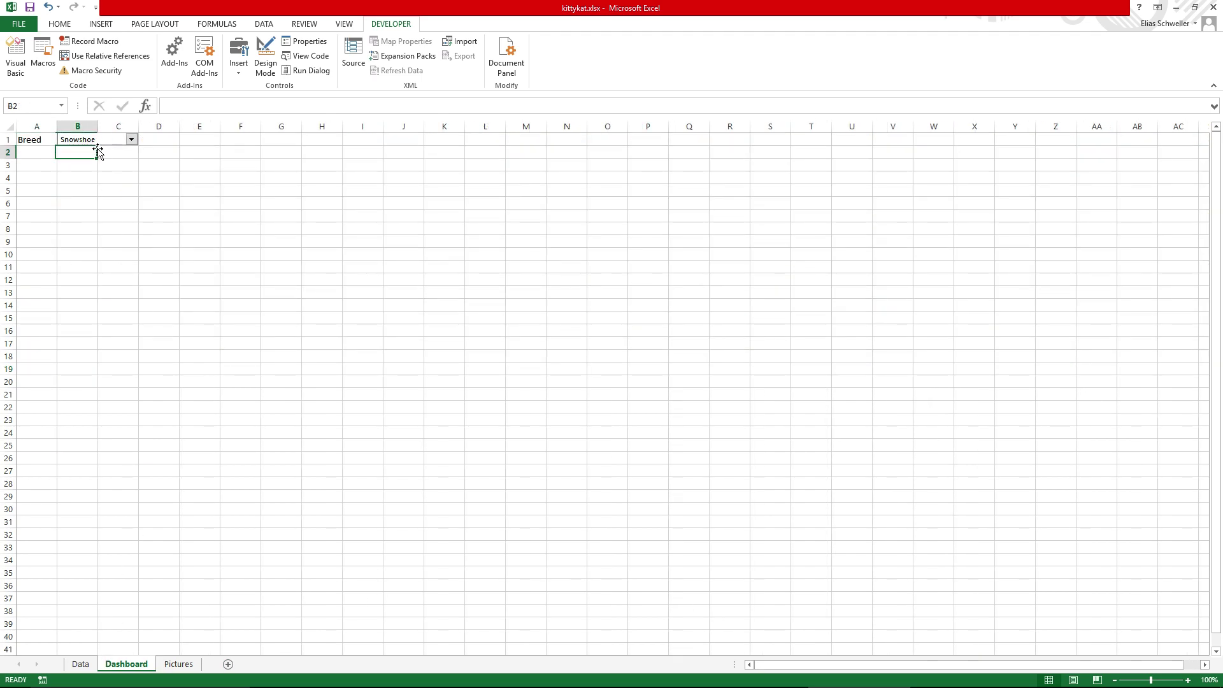
pyautogui.click(131, 141)
pyautogui.click(116, 138)
pyautogui.click(132, 140)
pyautogui.click(231, 175)
pyautogui.click(27, 154)
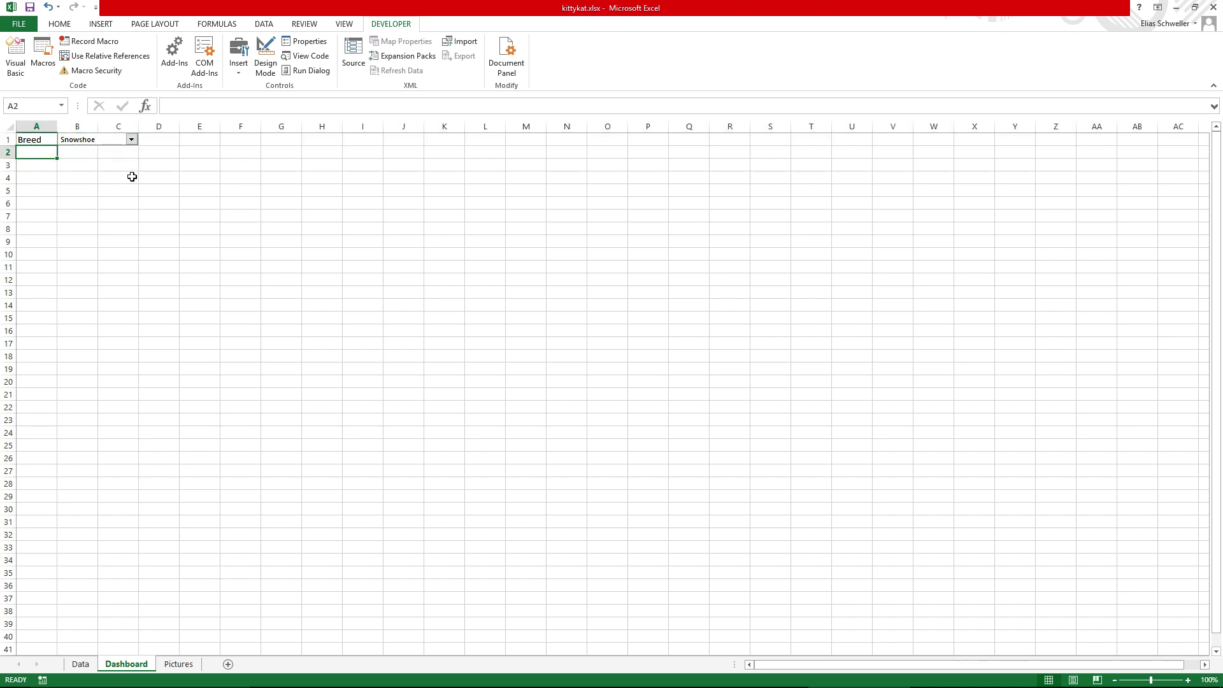
pyautogui.click(164, 143)
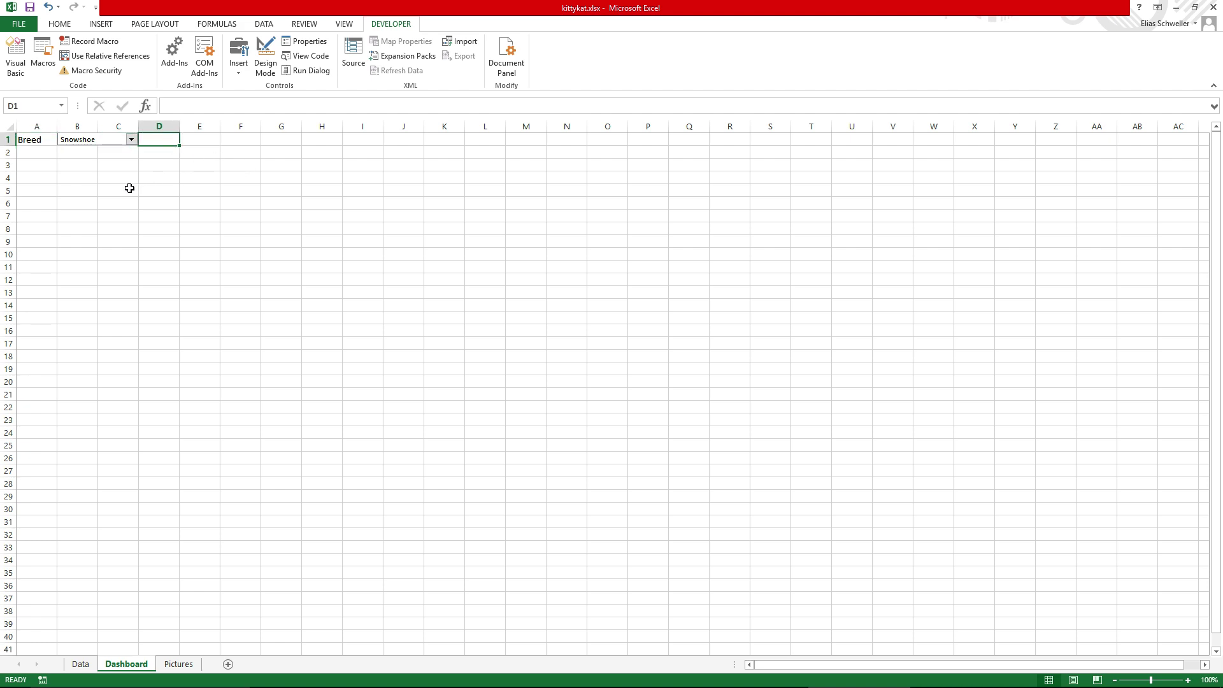
pyautogui.click(46, 155)
pyautogui.click(197, 143)
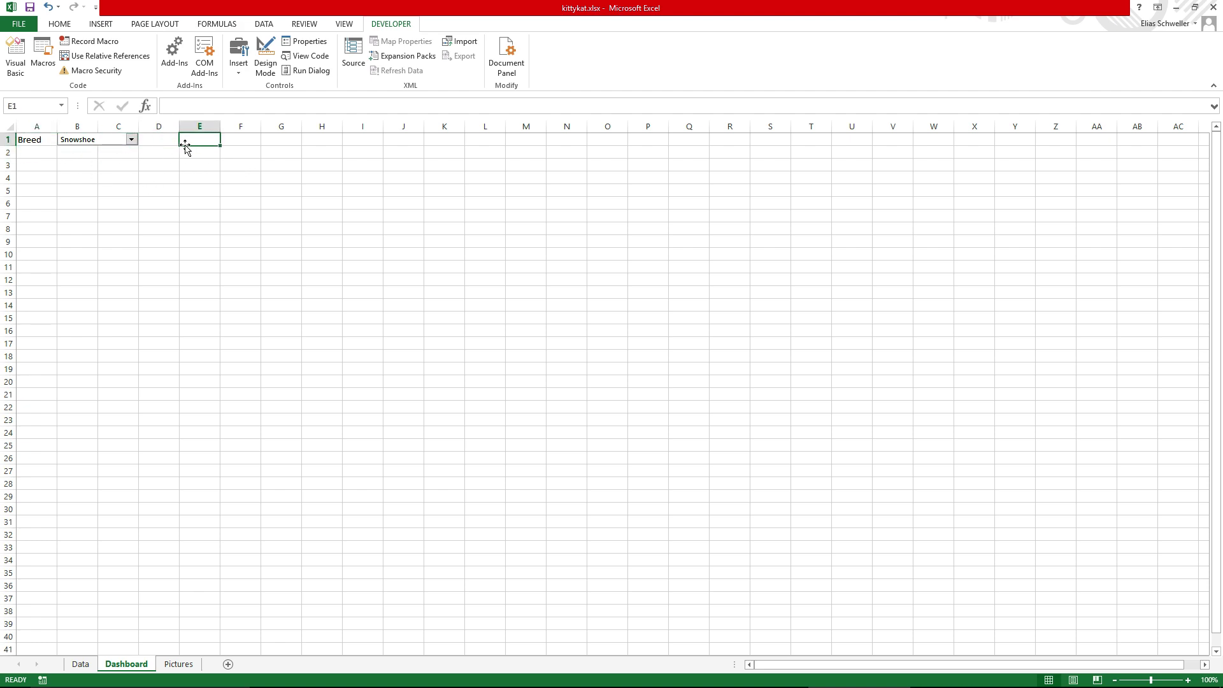
# - Copy the headings from Amount of Shedding through Size (F) lbs on the Data sheet into row 3 of the Dashboard, starting at A3
pyautogui.click(45, 167)
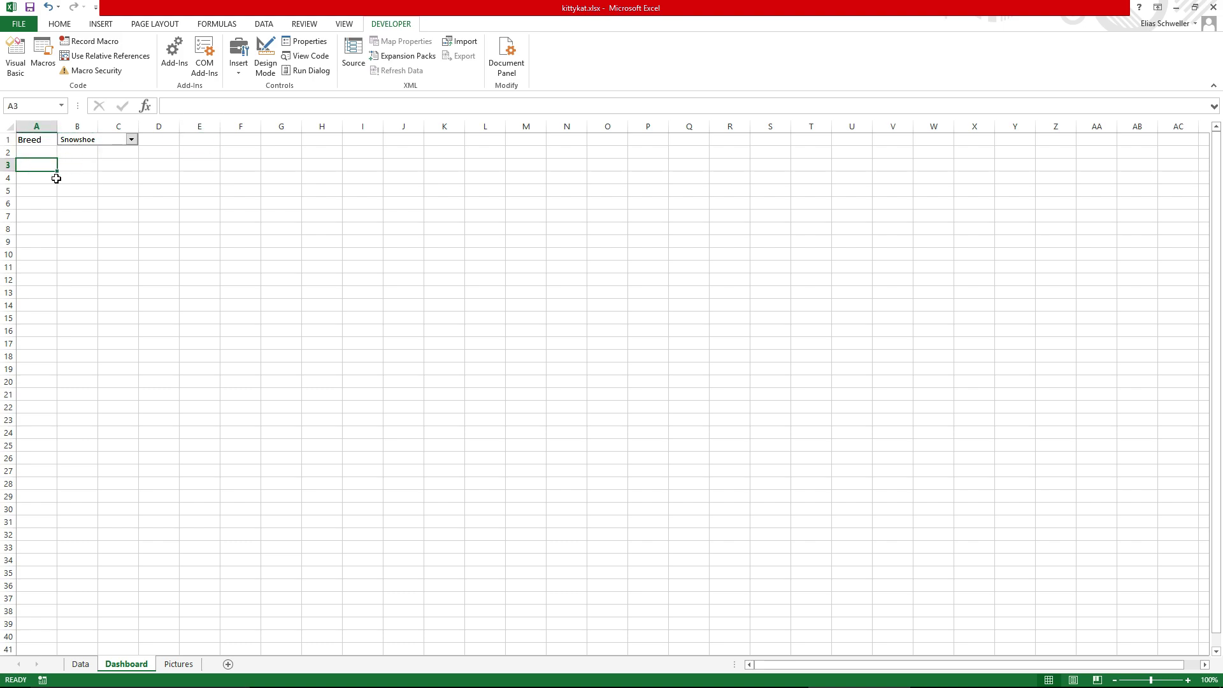
pyautogui.click(177, 107)
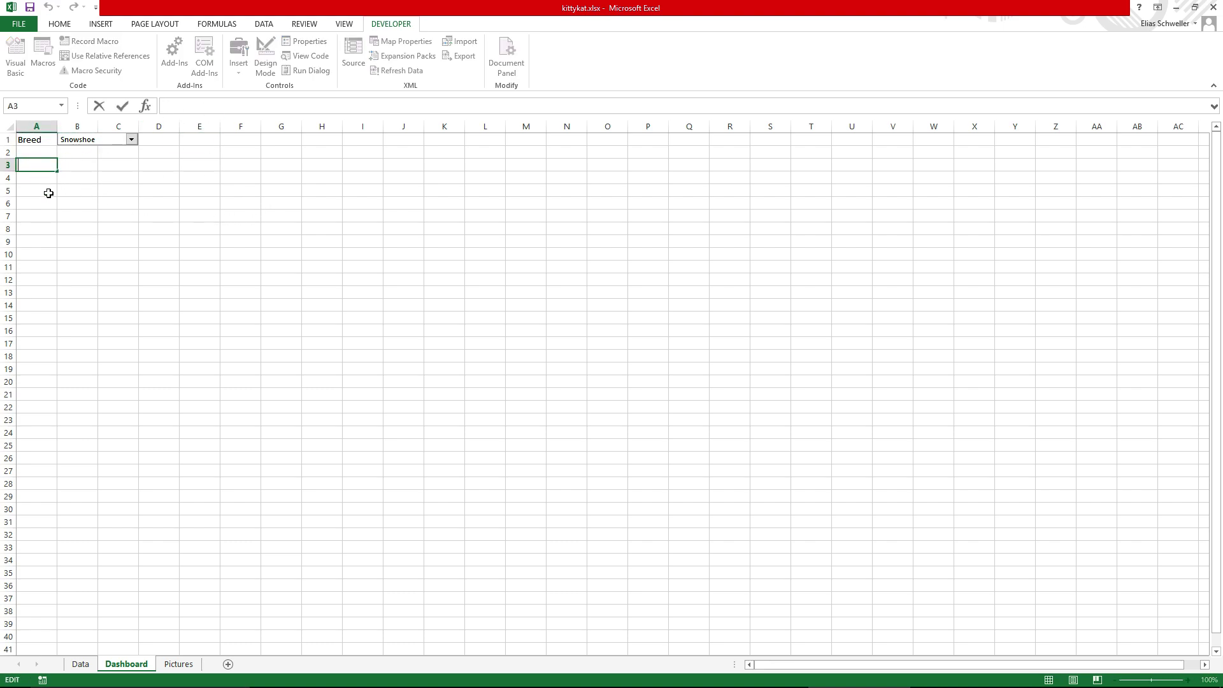
pyautogui.click(80, 663)
pyautogui.click(167, 140)
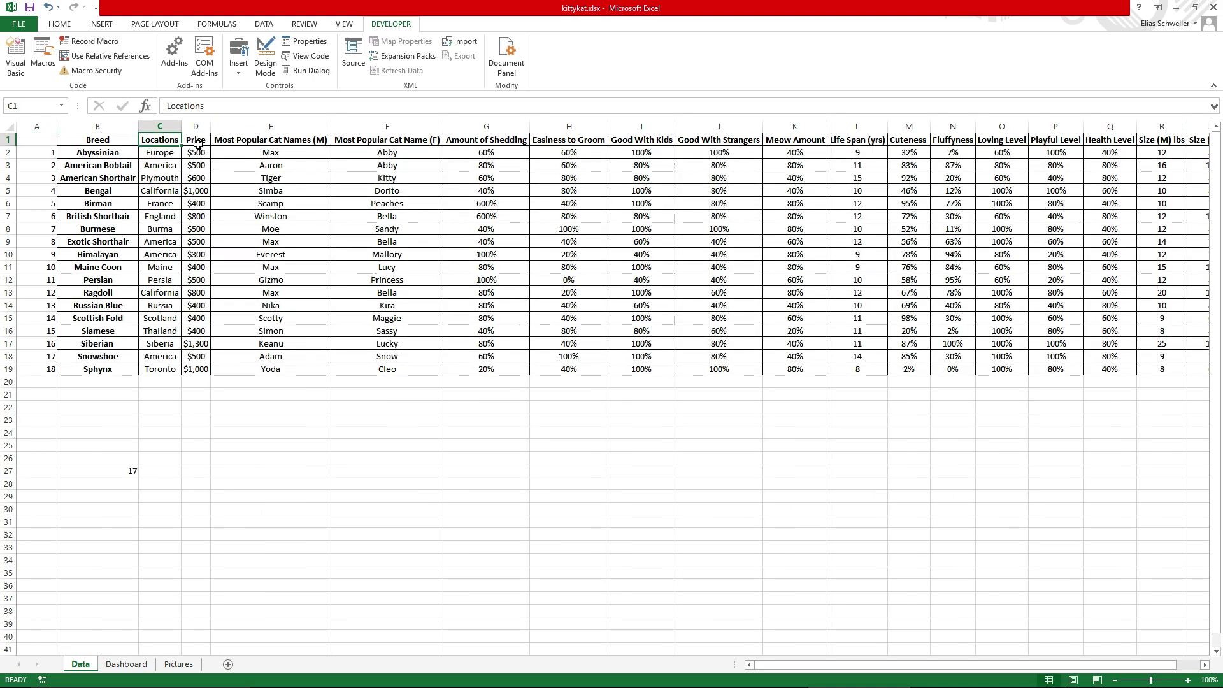
pyautogui.click(131, 140)
pyautogui.click(234, 145)
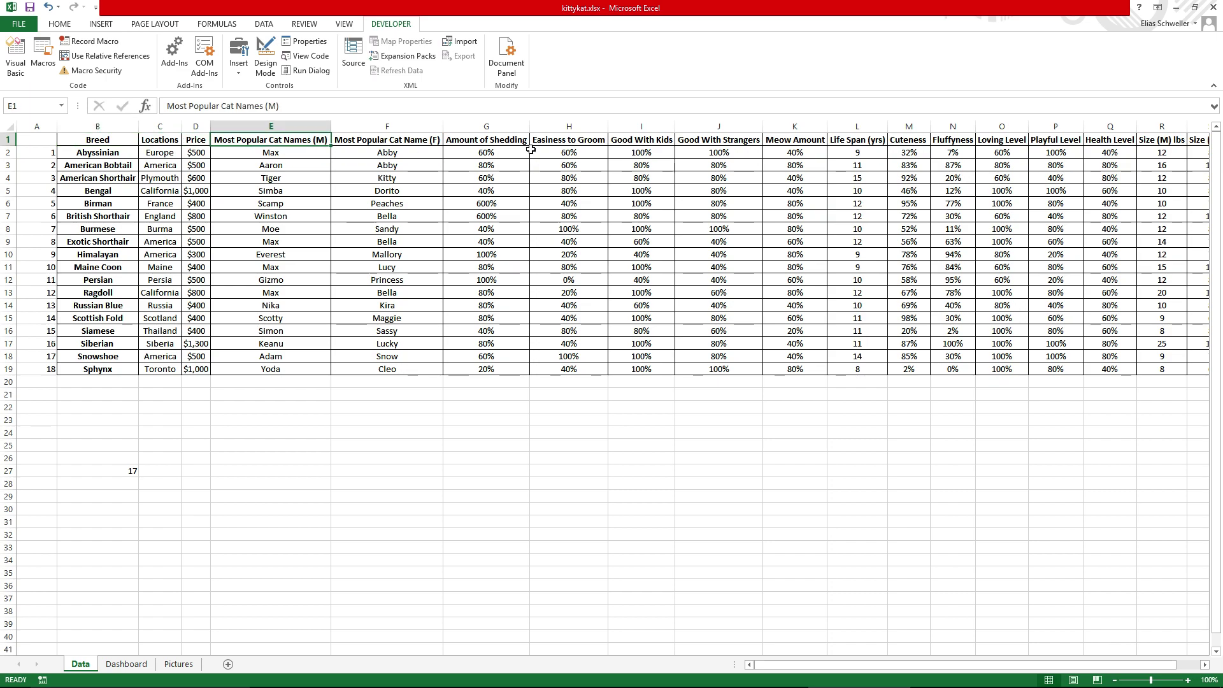
pyautogui.click(460, 143)
pyautogui.moveTo(796, 664); pyautogui.dragTo(823, 664)
pyautogui.keyDown('shift'); pyautogui.click(1171, 139); pyautogui.keyUp('shift')
pyautogui.hotkey('ctrl', 'c')
pyautogui.click(126, 664)
pyautogui.click(36, 169)
pyautogui.hotkey('ctrl', 'v')
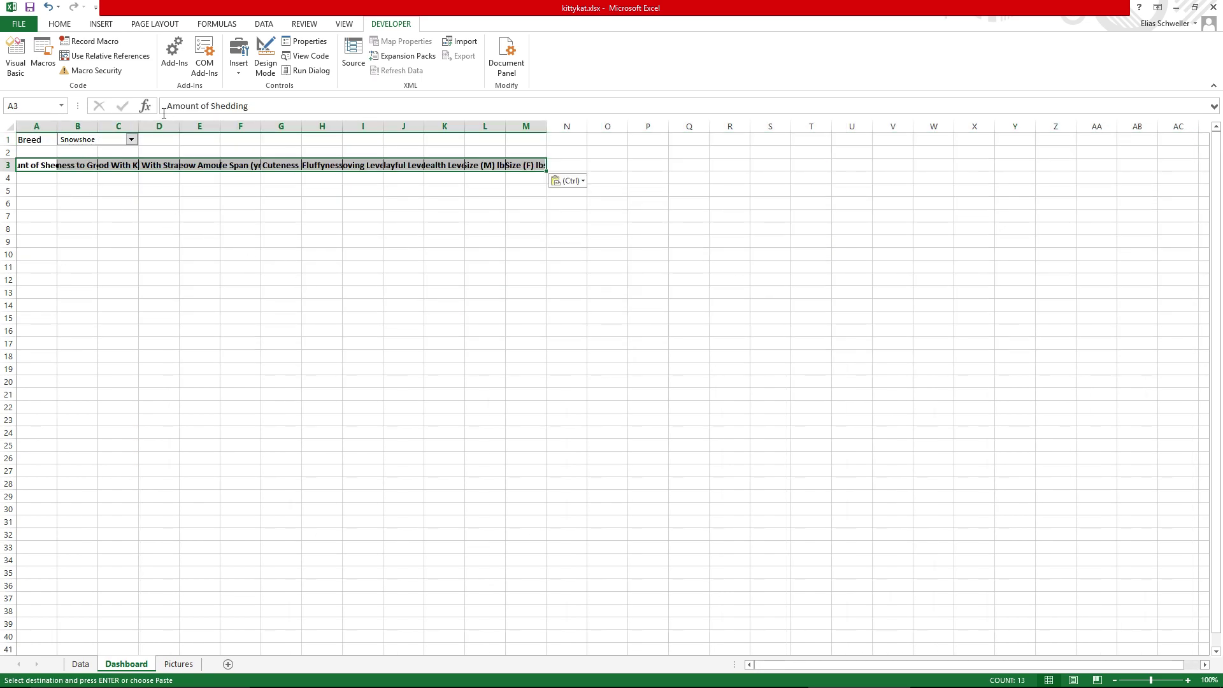
# - Move the Easiness to Groom, Good With Kids and Good With Strangers headings from row 3 into cells A4 to A6
pyautogui.click(42, 152)
pyautogui.click(43, 165)
pyautogui.click(87, 166)
pyautogui.hotkey('ctrl', 'c')
pyautogui.click(42, 179)
pyautogui.press('Return')
pyautogui.click(108, 167)
pyautogui.hotkey('ctrl', 'x')
pyautogui.click(38, 191)
pyautogui.press('Return')
pyautogui.click(142, 166)
pyautogui.hotkey('ctrl', 'x')
pyautogui.click(41, 203)
pyautogui.press('Return')
# - Move the Meow Amount, Life Span (yrs) and Cuteness headings from row 3 into cells A7 to A9
pyautogui.click(199, 165)
pyautogui.hotkey('ctrl', 'x')
pyautogui.click(39, 216)
pyautogui.press('Return')
pyautogui.click(235, 168)
pyautogui.hotkey('ctrl', 'x')
pyautogui.click(38, 229)
pyautogui.press('Return')
pyautogui.click(277, 166)
pyautogui.hotkey('ctrl', 'x')
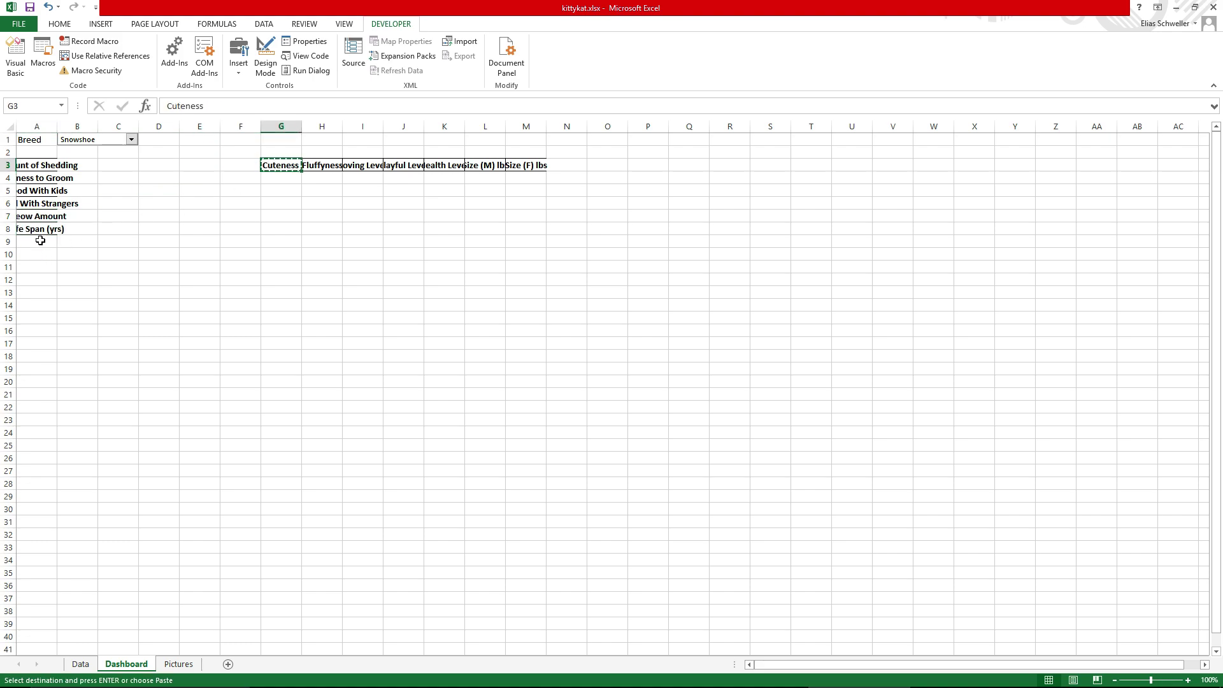
pyautogui.click(42, 240)
pyautogui.press('Return')
# - Move the Fluffyness, Loving Level and Playful Level headings from row 3 into cells A10 to A12
pyautogui.click(313, 160)
pyautogui.hotkey('ctrl', 'x')
pyautogui.click(44, 255)
pyautogui.press('Return')
pyautogui.click(359, 165)
pyautogui.hotkey('ctrl', 'x')
pyautogui.click(32, 271)
pyautogui.press('Return')
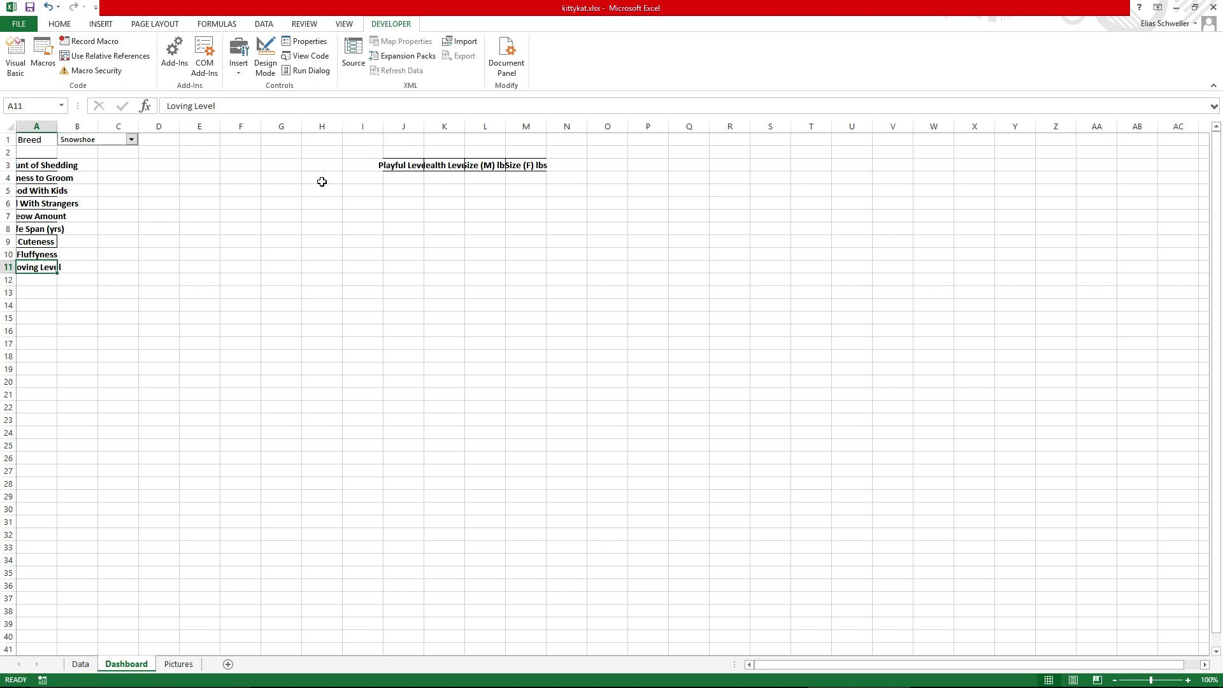
pyautogui.click(399, 164)
pyautogui.hotkey('ctrl', 'x')
pyautogui.click(39, 279)
pyautogui.press('Return')
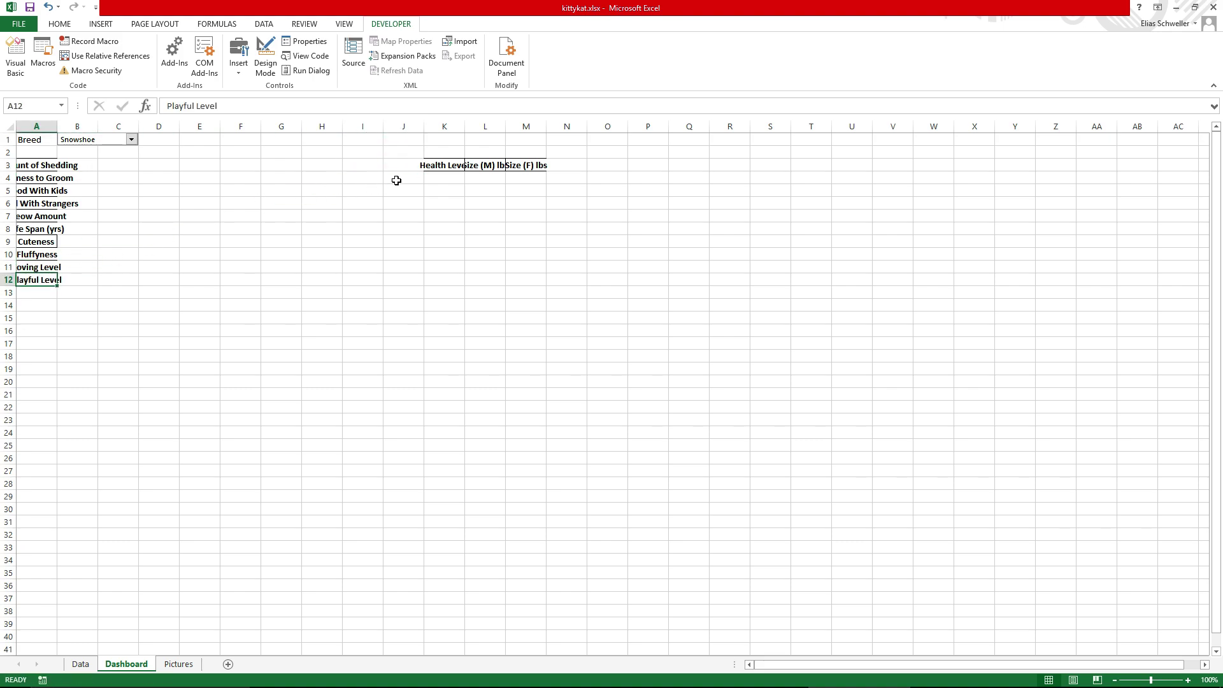
# - Move the Health Level, Size (M) lbs and Size (F) lbs headings from row 3 into cells A13 to A15
pyautogui.click(453, 163)
pyautogui.hotkey('ctrl', 'x')
pyautogui.click(35, 291)
pyautogui.press('Return')
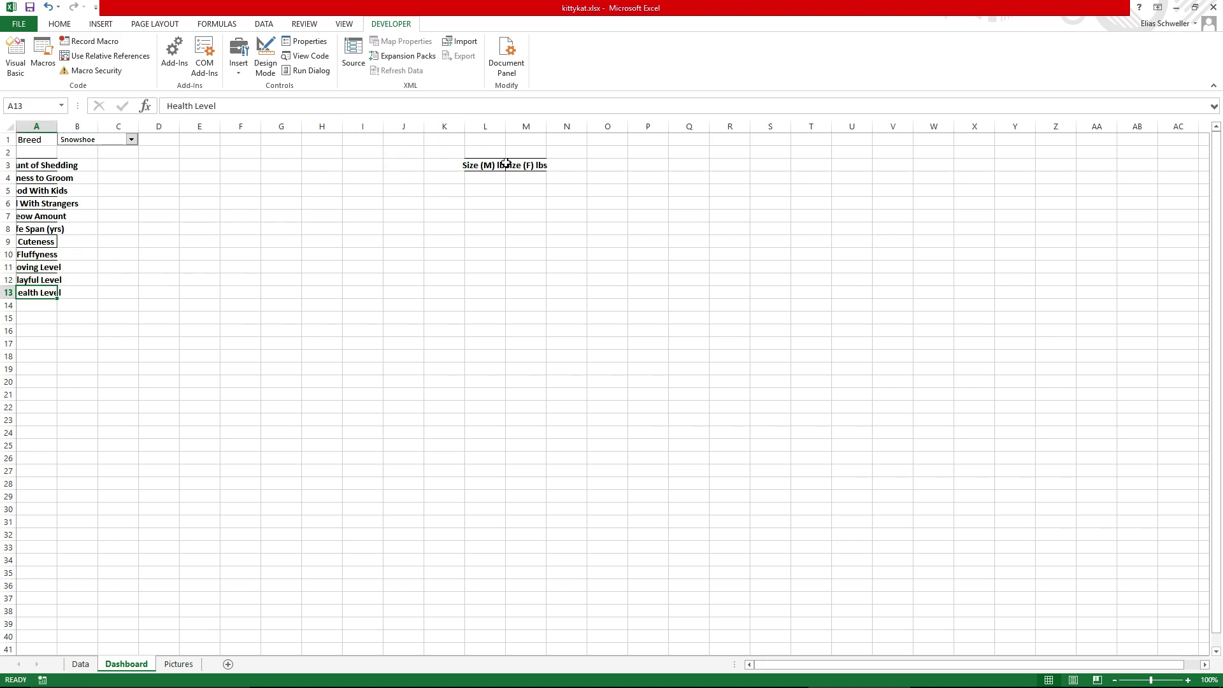
pyautogui.click(484, 165)
pyautogui.hotkey('ctrl', 'x')
pyautogui.click(49, 306)
pyautogui.press('Return')
pyautogui.click(529, 164)
pyautogui.hotkey('ctrl', 'x')
pyautogui.click(45, 319)
pyautogui.press('Return')
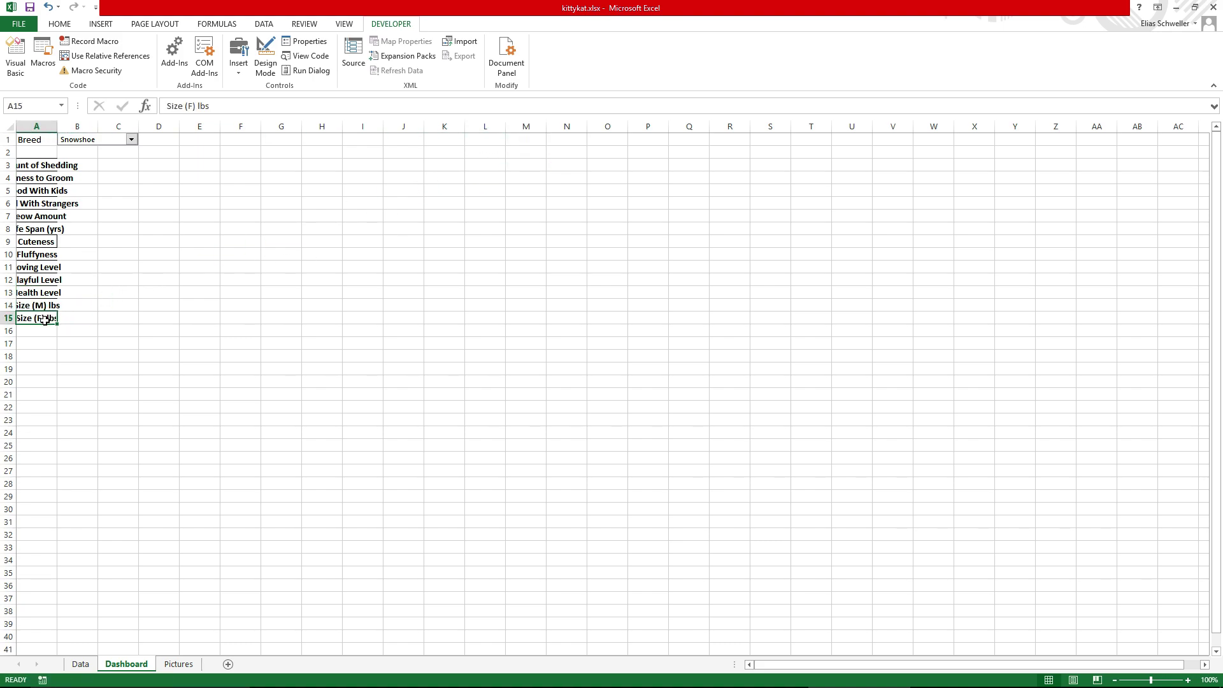
# - Move the label list from A3:A15 to D3:D15 and fit column D's width to the text
pyautogui.keyDown('shift'); pyautogui.click(46, 169); pyautogui.keyUp('shift')
pyautogui.hotkey('ctrl', 'x')
pyautogui.click(177, 167)
pyautogui.press('Return')
pyautogui.click(87, 214)
pyautogui.keyDown('shift'); pyautogui.click(159, 321); pyautogui.keyUp('shift')
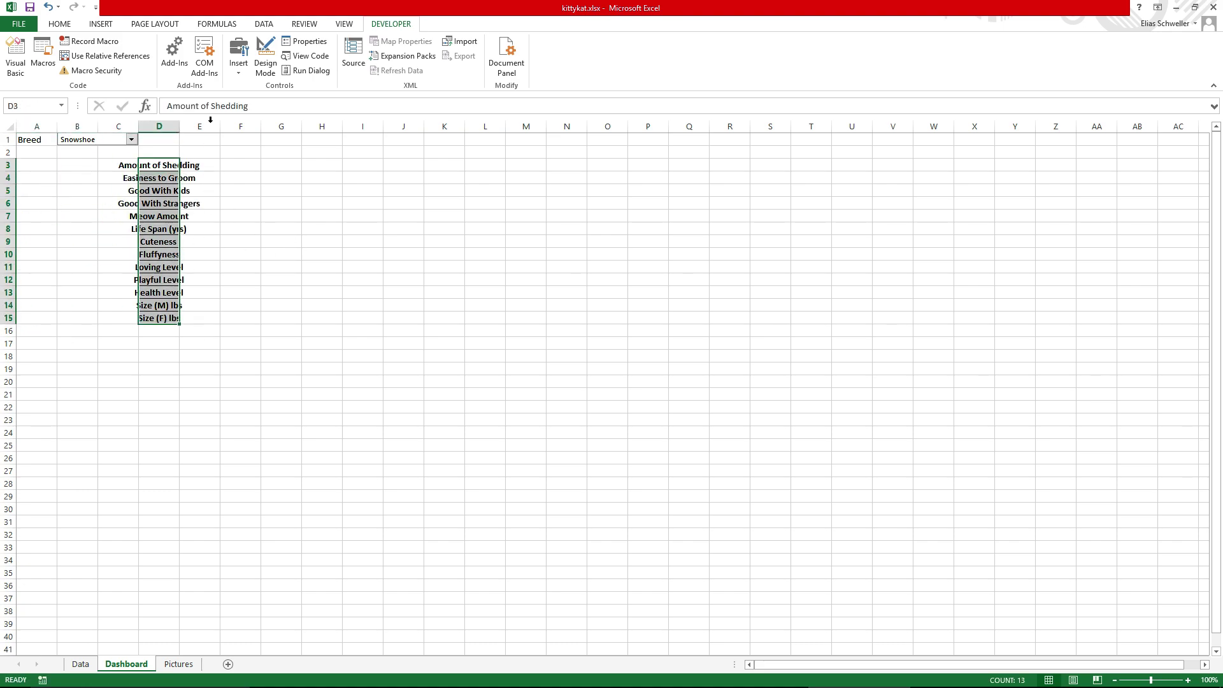
pyautogui.doubleClick(179, 123)
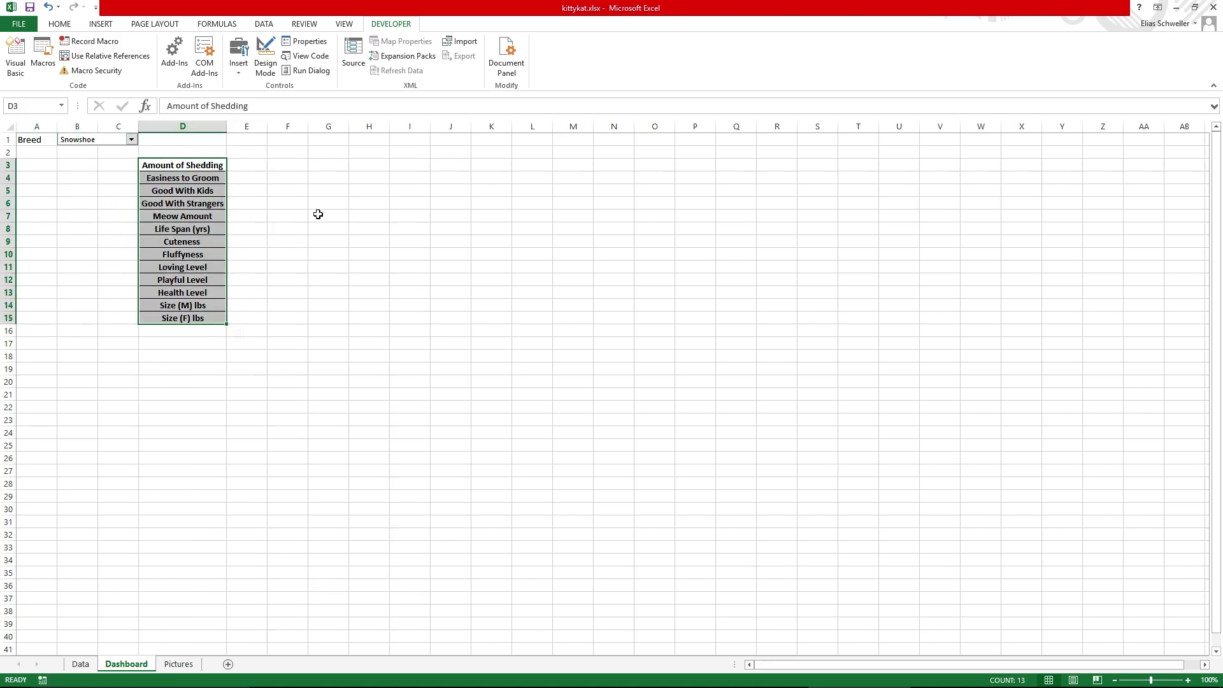
# - Remove the bold formatting from the labels in D3:D15
pyautogui.click(58, 24)
pyautogui.click(109, 67)
pyautogui.click(369, 228)
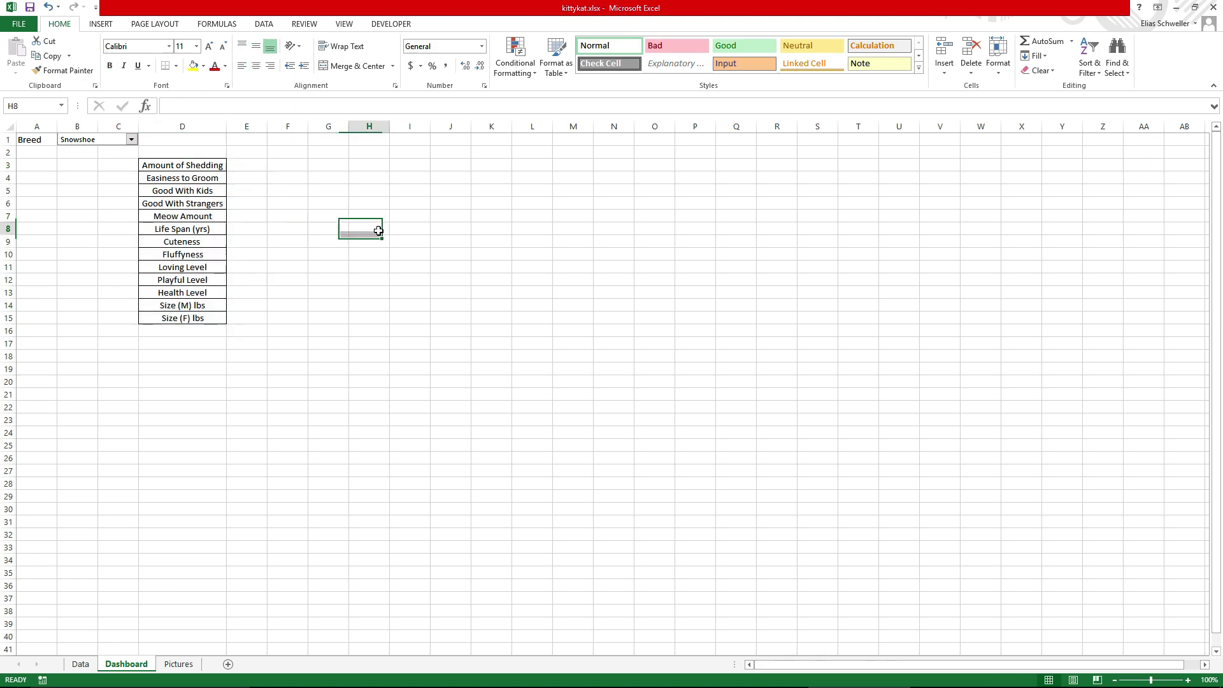
# - Select the whole Dashboard sheet and hide its gridlines
pyautogui.click(183, 163)
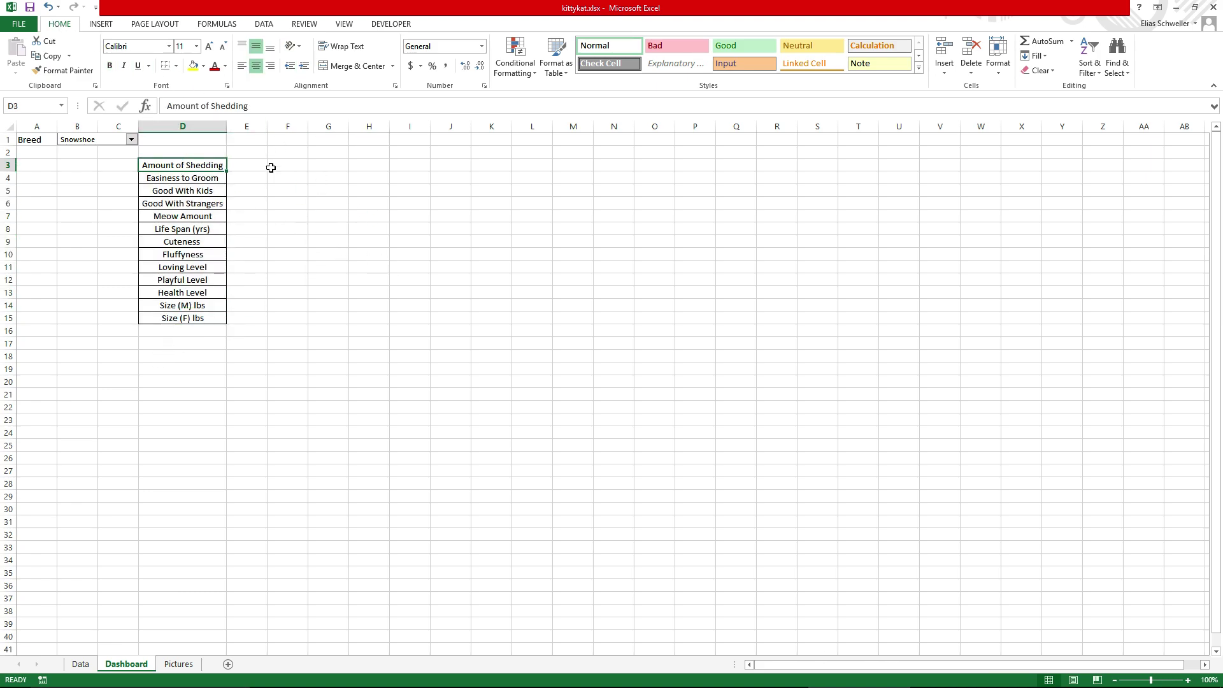
pyautogui.hotkey('ctrl', 'shift', 'Down')
pyautogui.click(296, 202)
pyautogui.hotkey('ctrl', 'a')
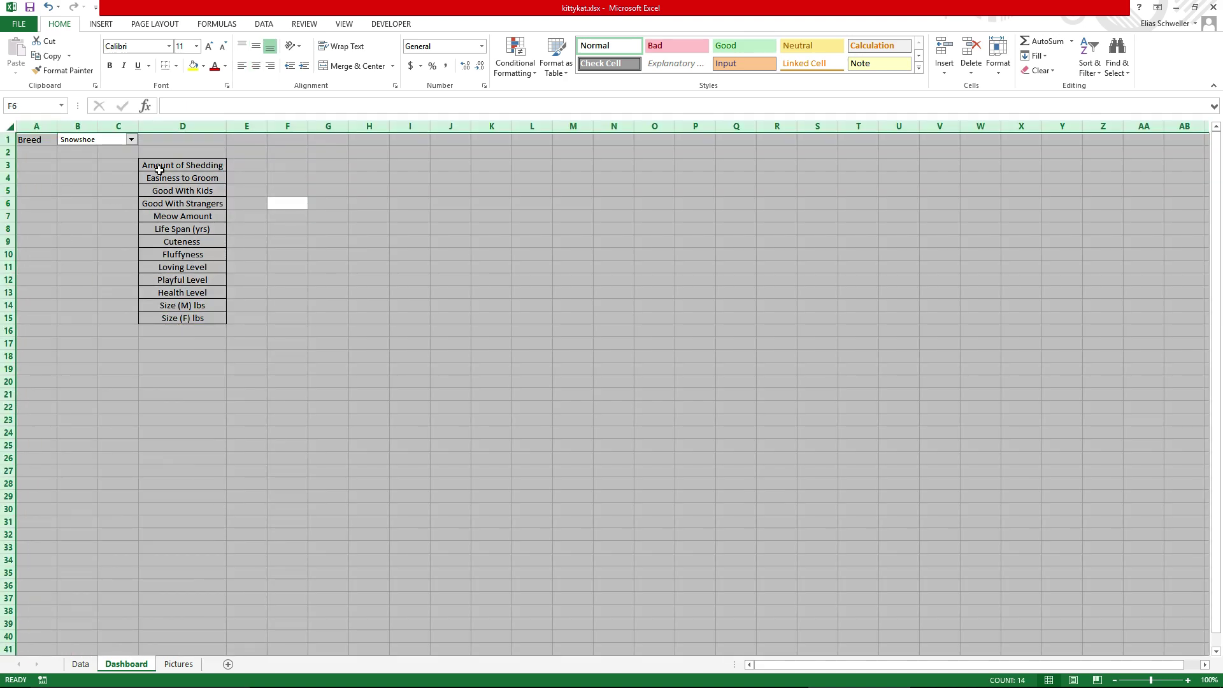
pyautogui.click(305, 26)
pyautogui.click(266, 27)
pyautogui.click(347, 25)
pyautogui.click(157, 66)
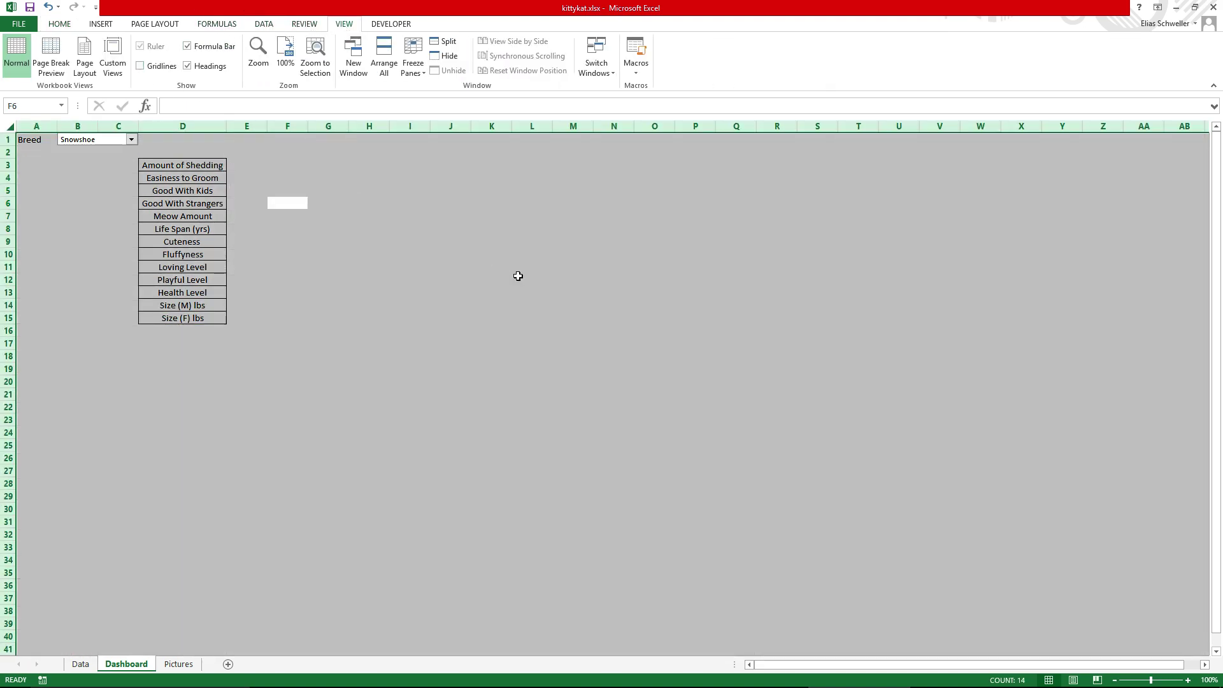
# - Remove all cell borders from the Dashboard sheet and fill its entire background with gray
pyautogui.click(71, 26)
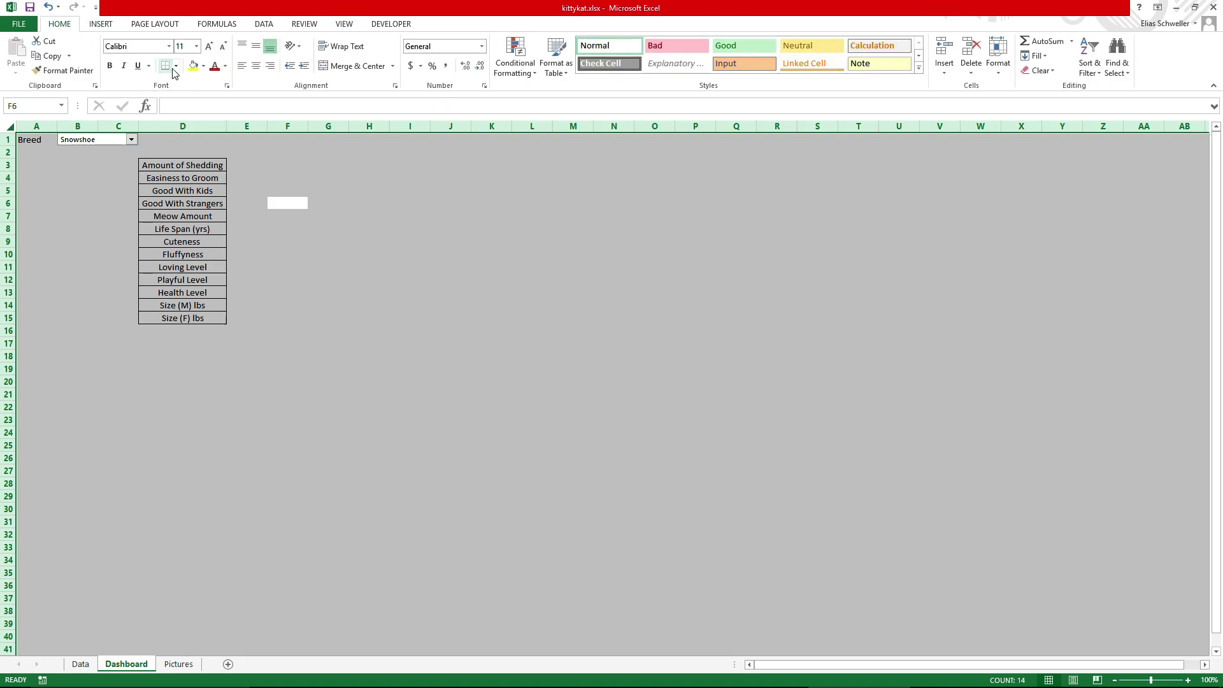
pyautogui.click(176, 65)
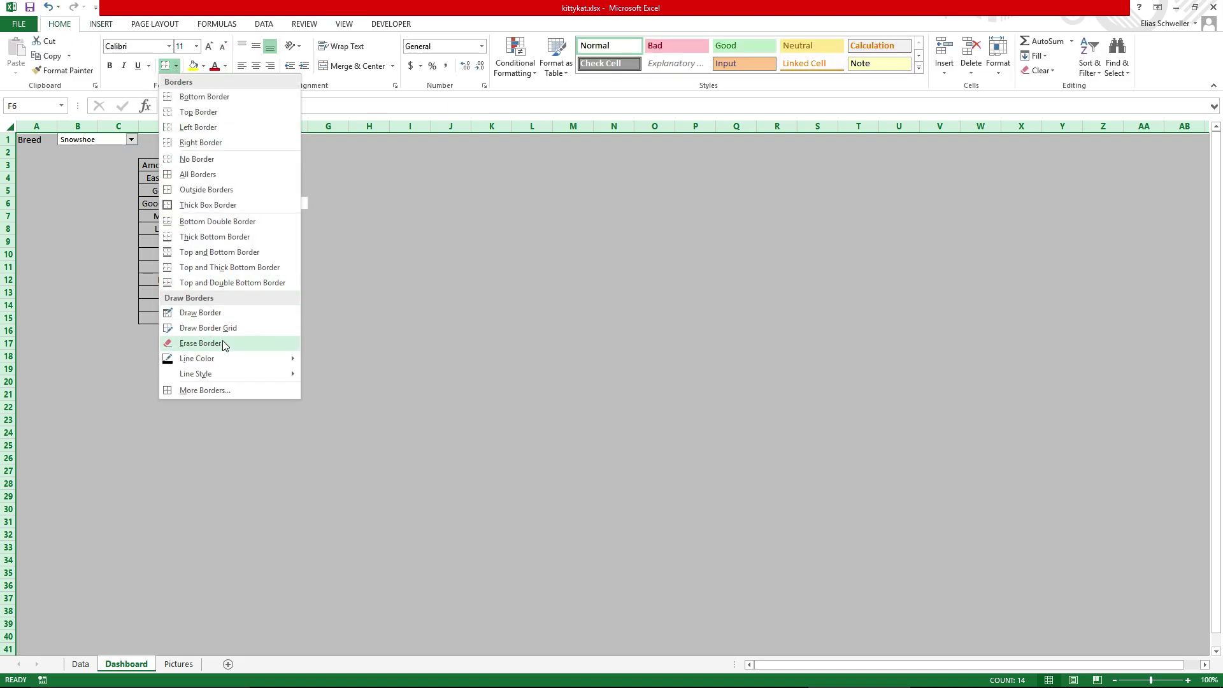
pyautogui.click(197, 159)
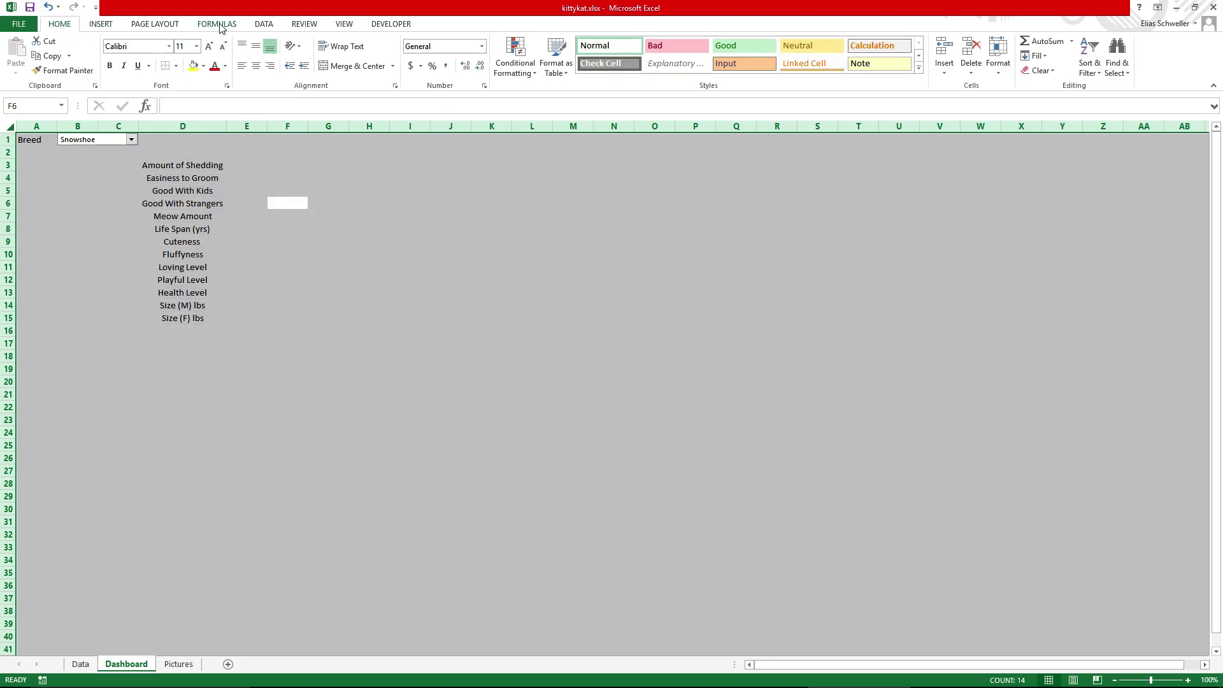
pyautogui.click(203, 65)
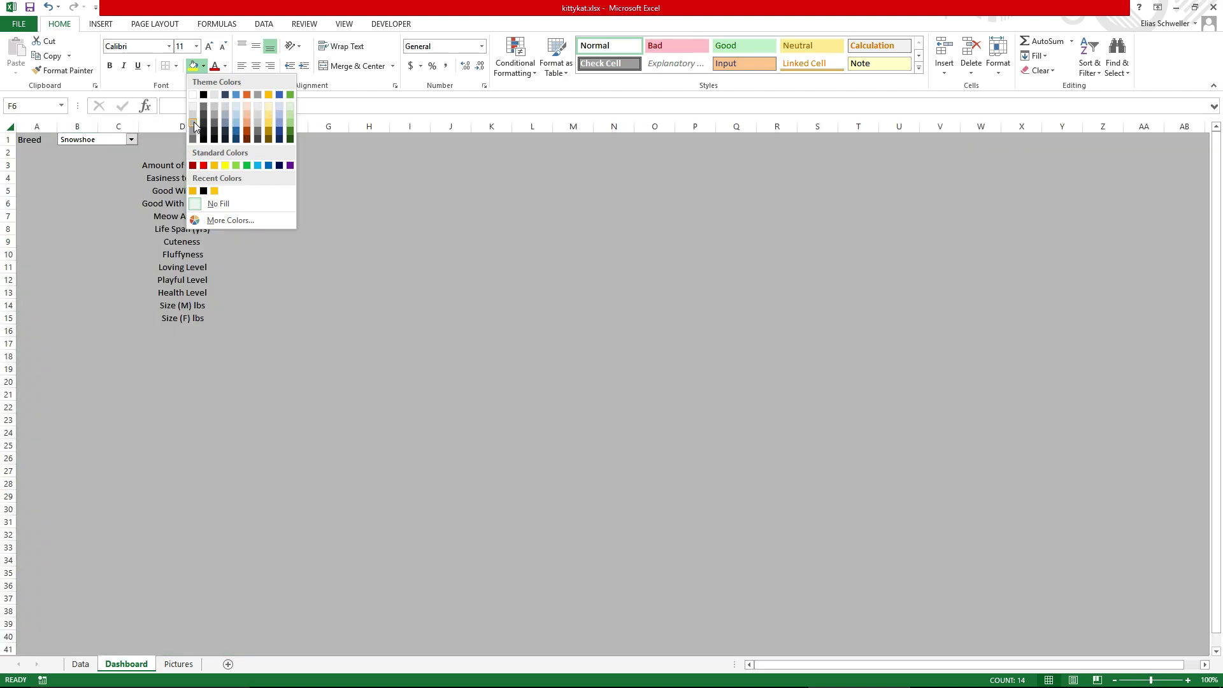
pyautogui.click(193, 121)
pyautogui.click(409, 318)
# - Change the font color of the labels in D3:D15 to a darker theme blue
pyautogui.moveTo(181, 165); pyautogui.dragTo(201, 317)
pyautogui.click(169, 45)
pyautogui.click(169, 46)
pyautogui.click(225, 66)
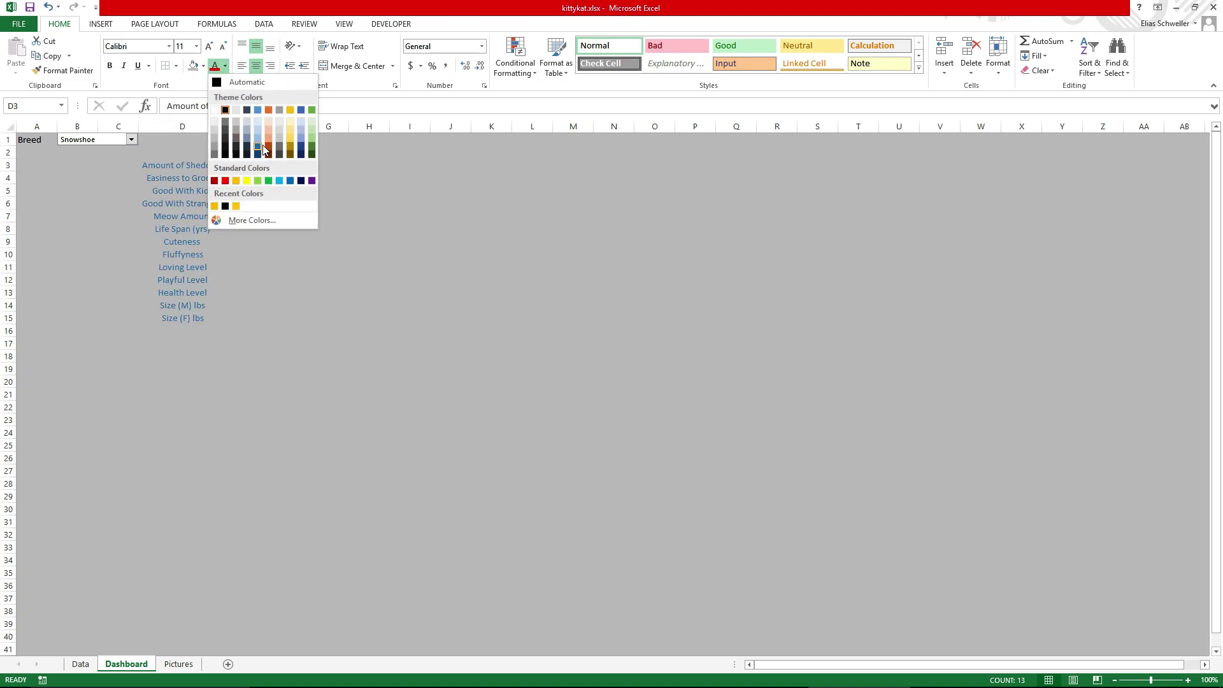
pyautogui.click(263, 152)
pyautogui.click(209, 188)
# - Left-align the labels in D3:D15
pyautogui.click(188, 167)
pyautogui.click(191, 314)
pyautogui.keyDown('shift'); pyautogui.click(184, 165); pyautogui.keyUp('shift')
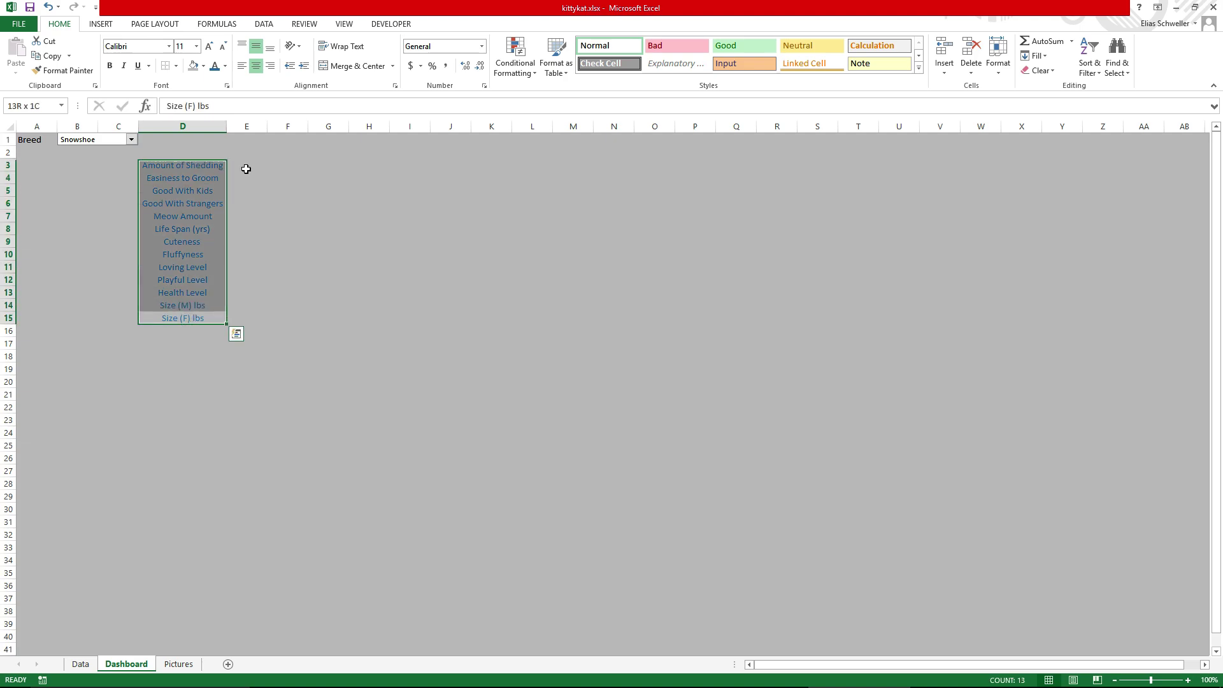
pyautogui.click(244, 66)
pyautogui.click(288, 254)
pyautogui.click(242, 317)
pyautogui.click(185, 318)
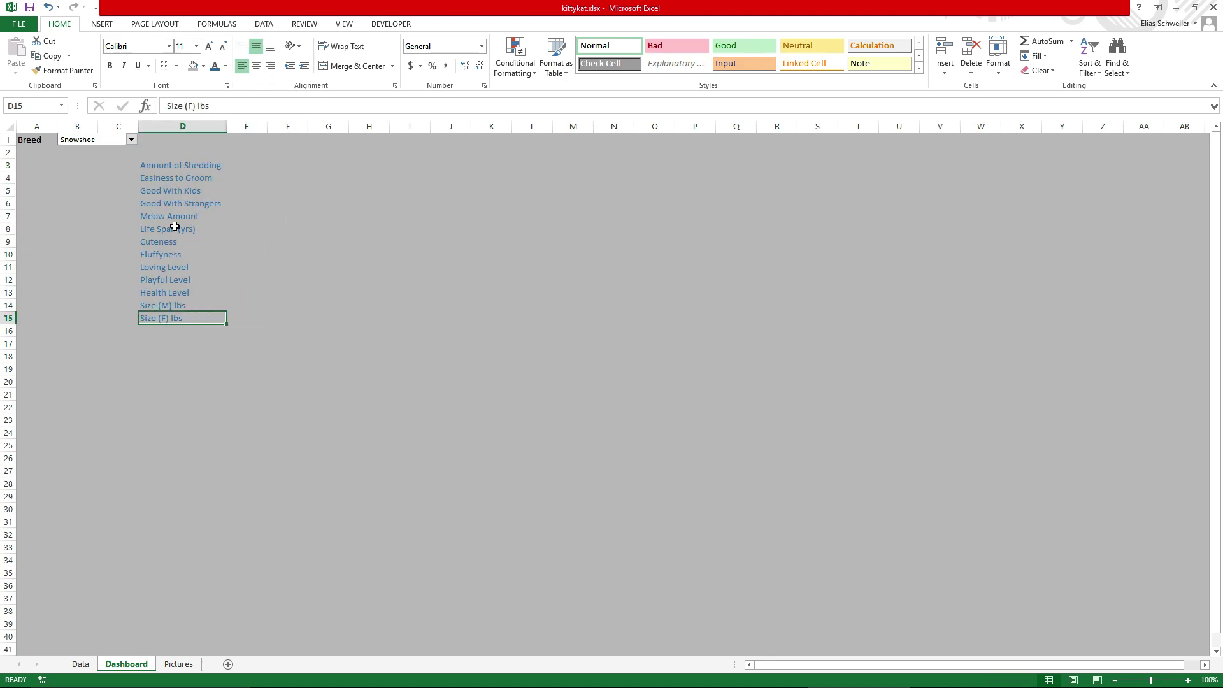
pyautogui.click(158, 266)
pyautogui.click(153, 171)
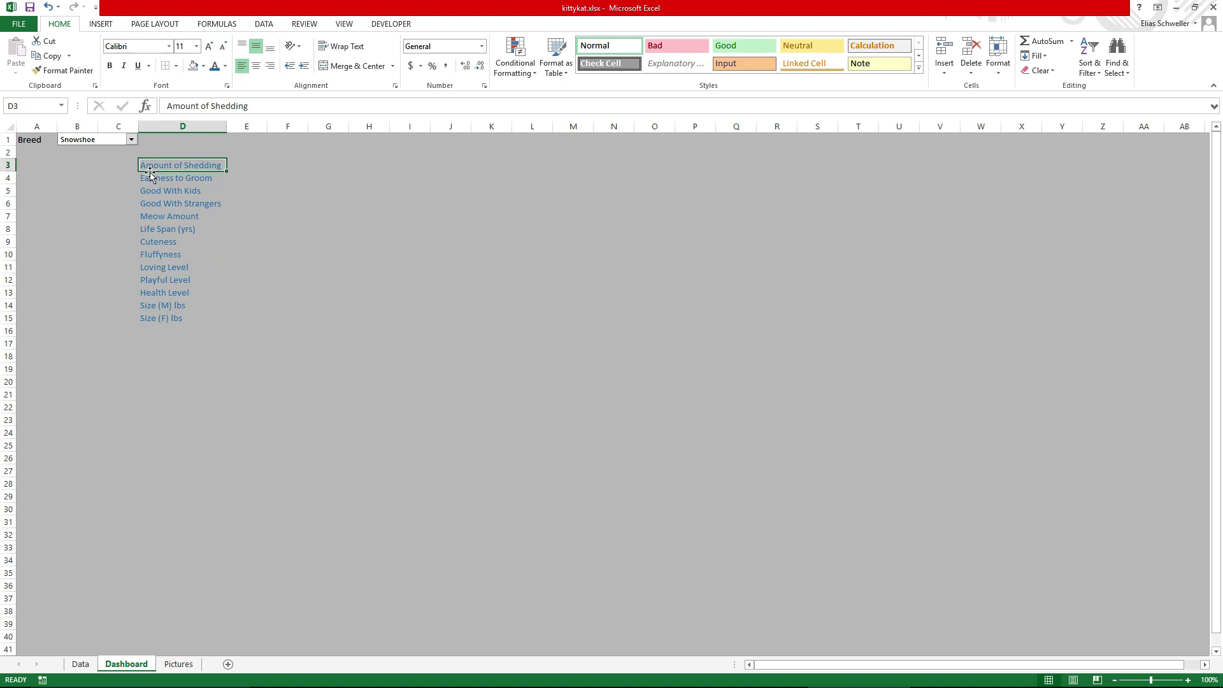
# - Merge and center cells A3:C15 and enter the placeholder text "picture" in the merged cell
pyautogui.click(78, 165)
pyautogui.moveTo(24, 163); pyautogui.dragTo(121, 321)
pyautogui.click(357, 66)
pyautogui.doubleClick(95, 224)
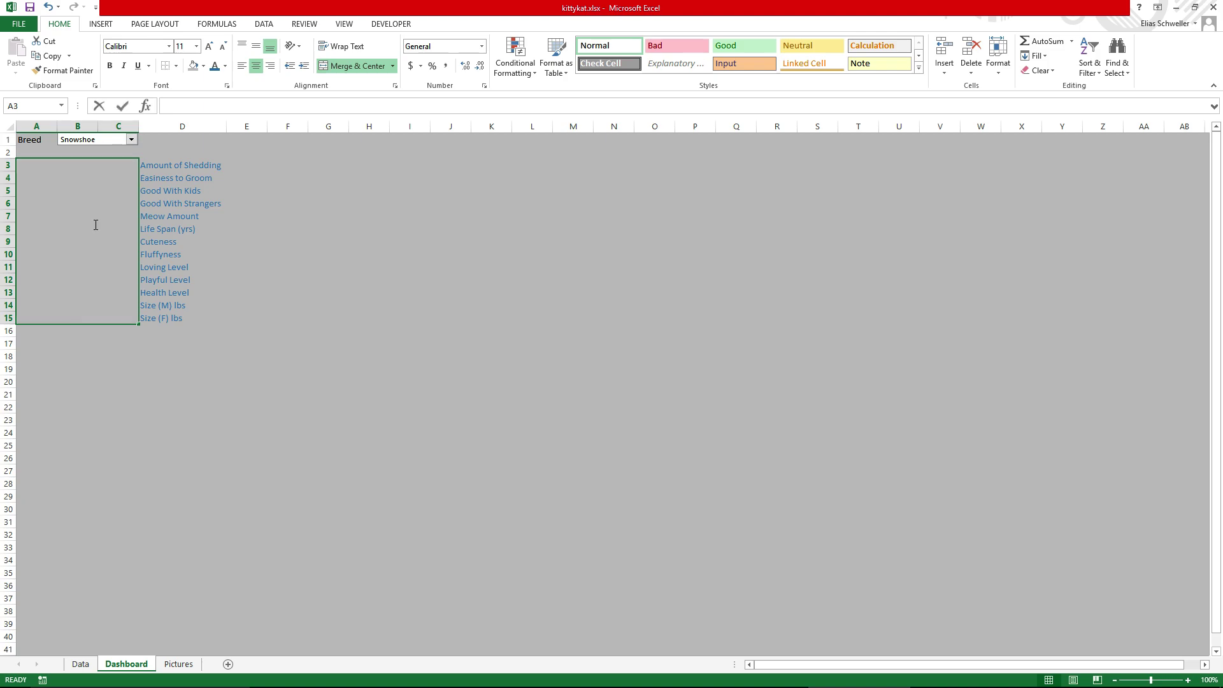
pyautogui.write('pictu')
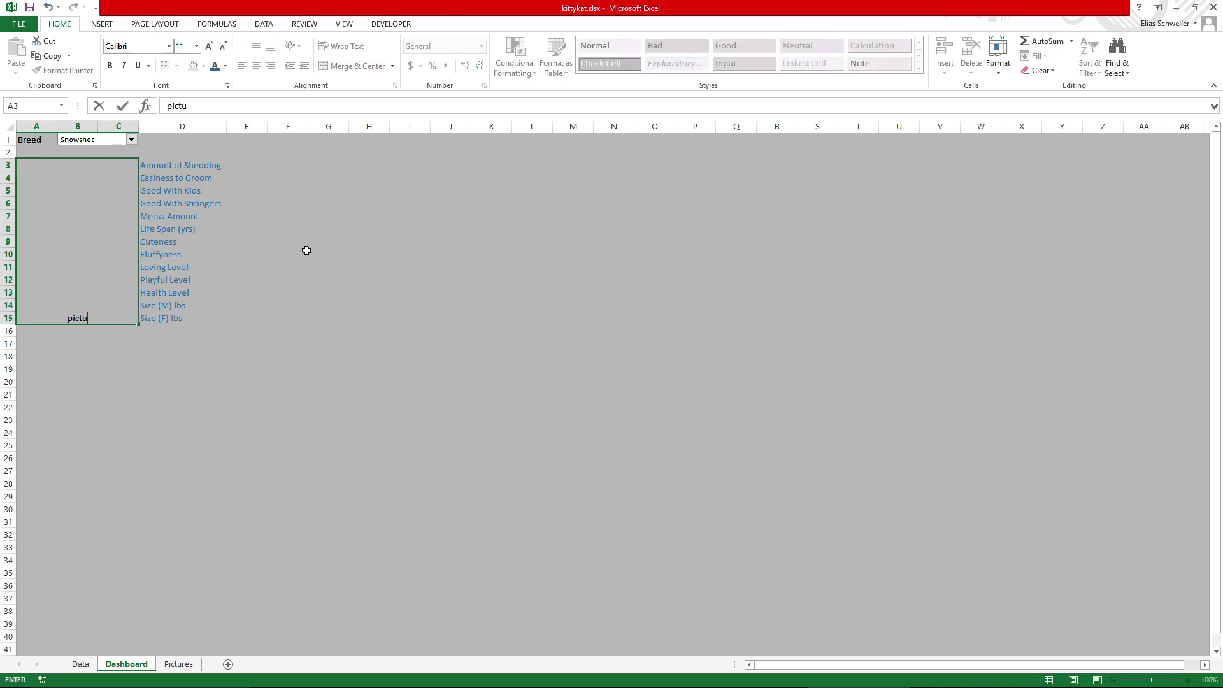
pyautogui.write('re')
pyautogui.press('Return')
pyautogui.click(145, 304)
pyautogui.click(239, 318)
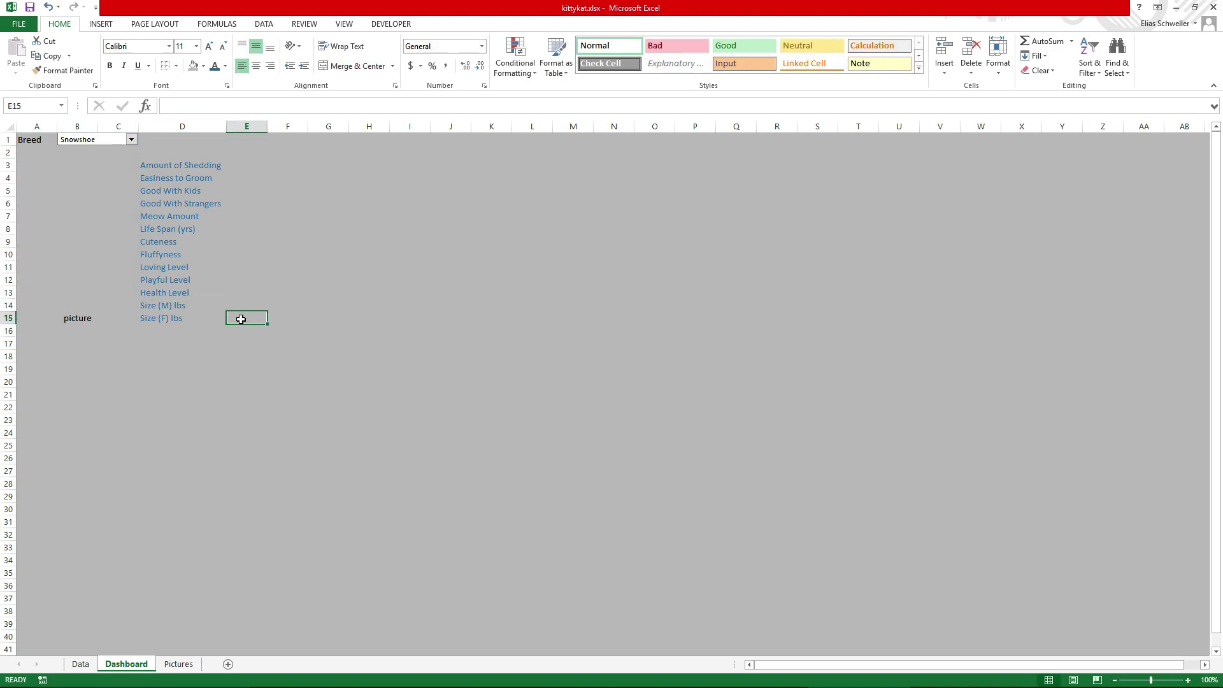
# - Begin a VLOOKUP formula in cell E3 with Data!B27 as the lookup value
pyautogui.click(256, 167)
pyautogui.press('F2')
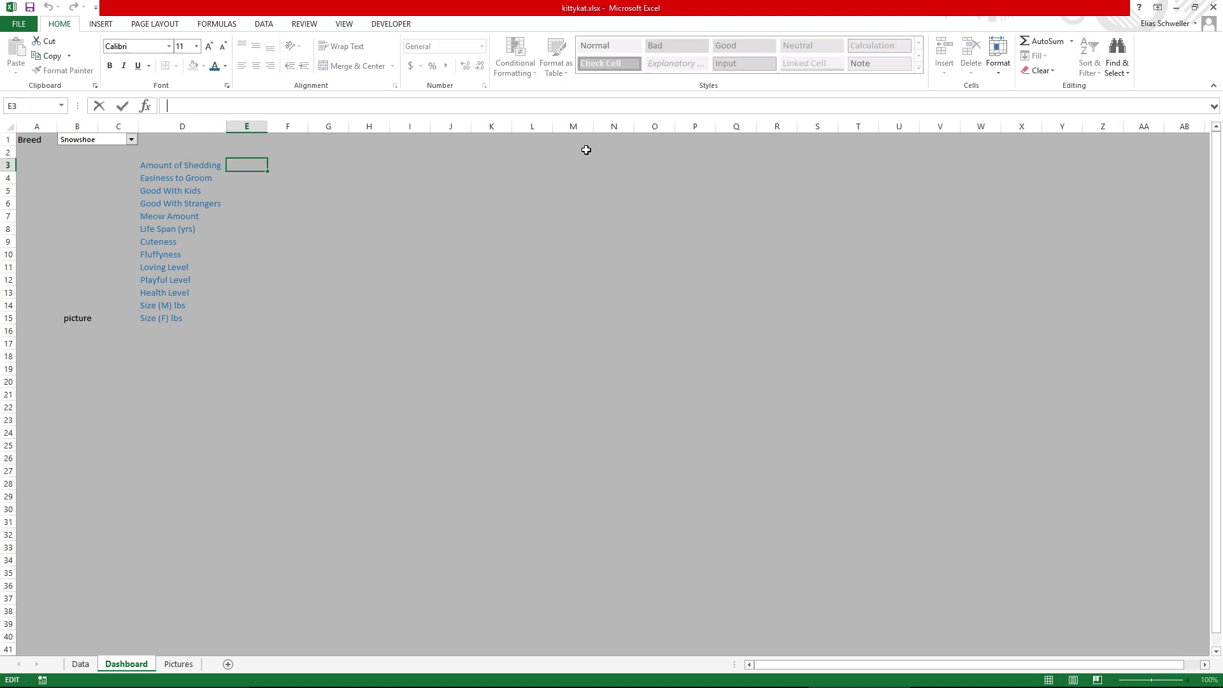
pyautogui.write('VLOO')
pyautogui.write('=VLOOKUP')
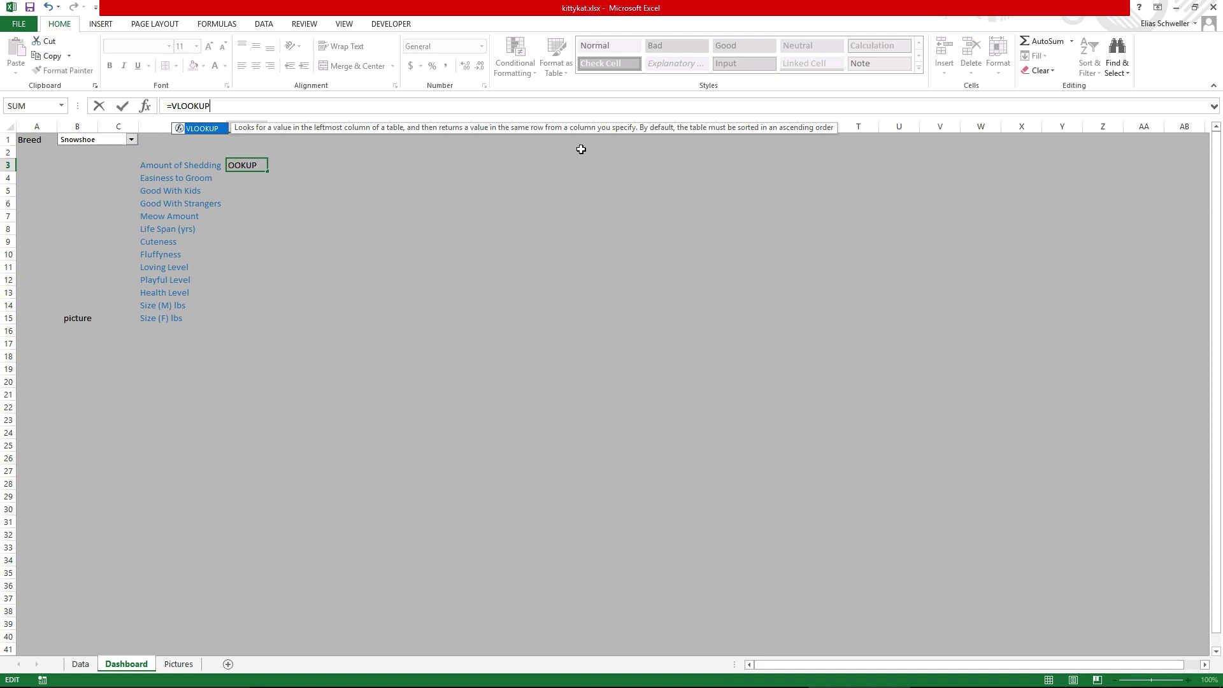
pyautogui.write('_')
pyautogui.press('BackSpace')
pyautogui.write('(')
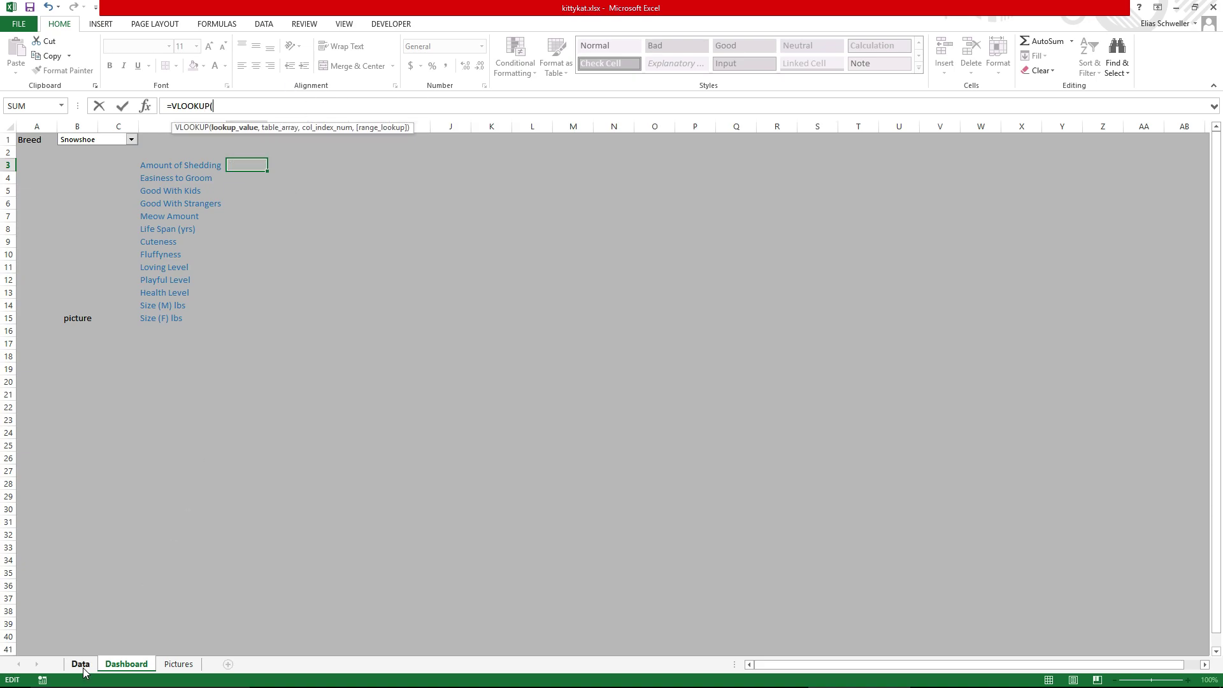
pyautogui.click(80, 664)
pyautogui.click(89, 471)
pyautogui.moveTo(899, 665); pyautogui.dragTo(675, 656)
pyautogui.click(264, 106)
pyautogui.write(',')
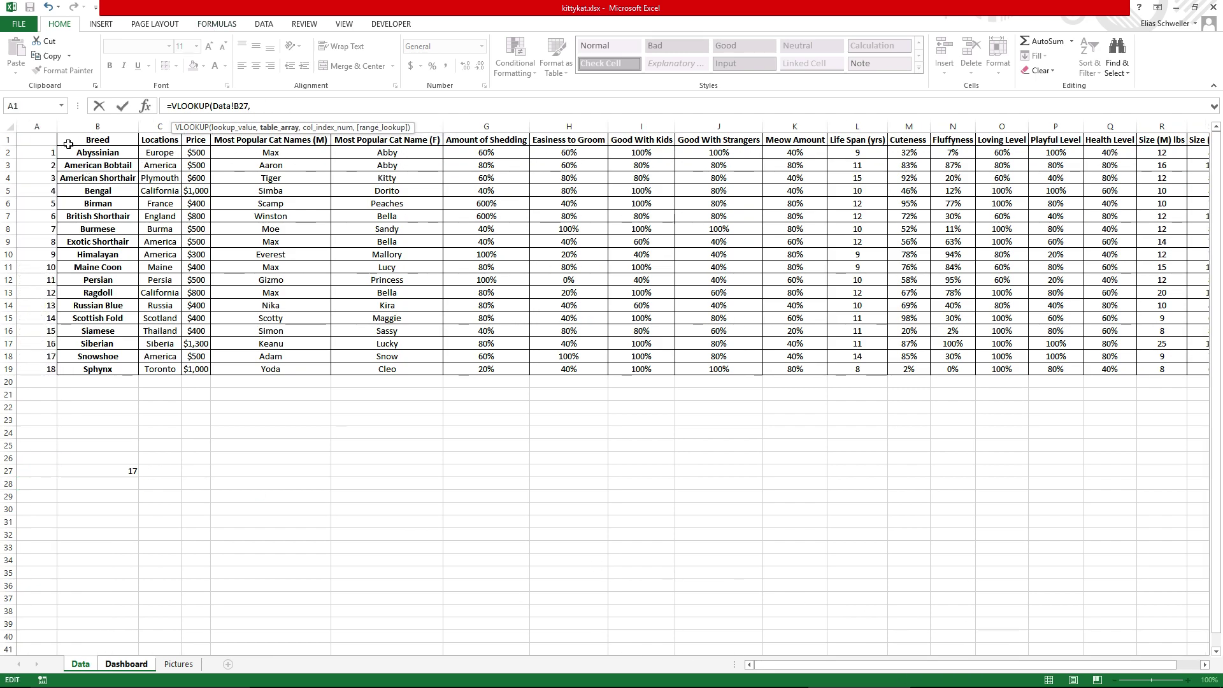
# - Complete the E3 lookup formula with Data!A1:S19 as the table array and 3 as the column index
pyautogui.moveTo(49, 141); pyautogui.dragTo(1197, 369)
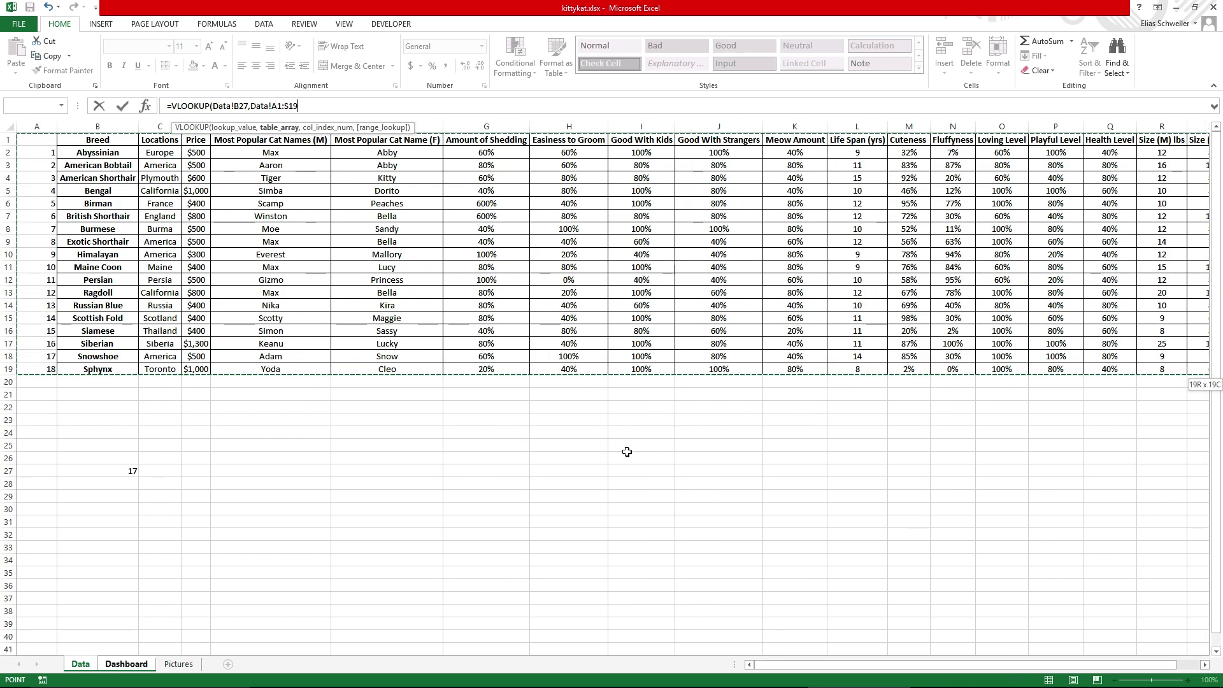
pyautogui.click(327, 104)
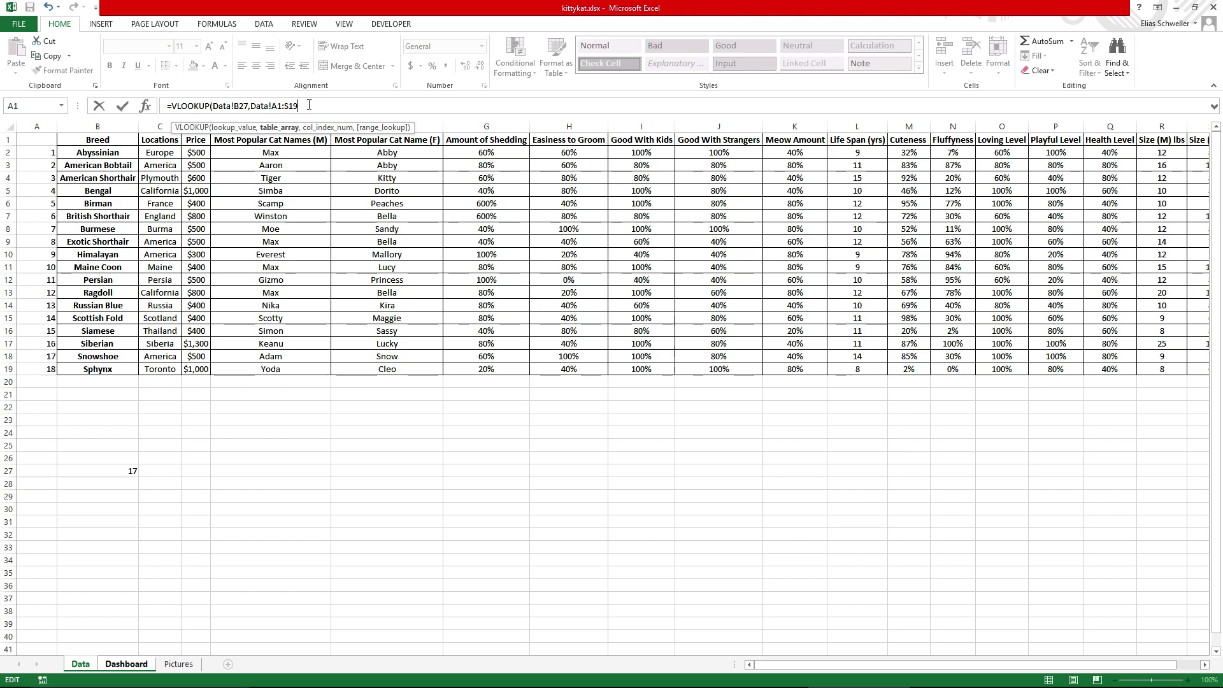
pyautogui.write(',3')
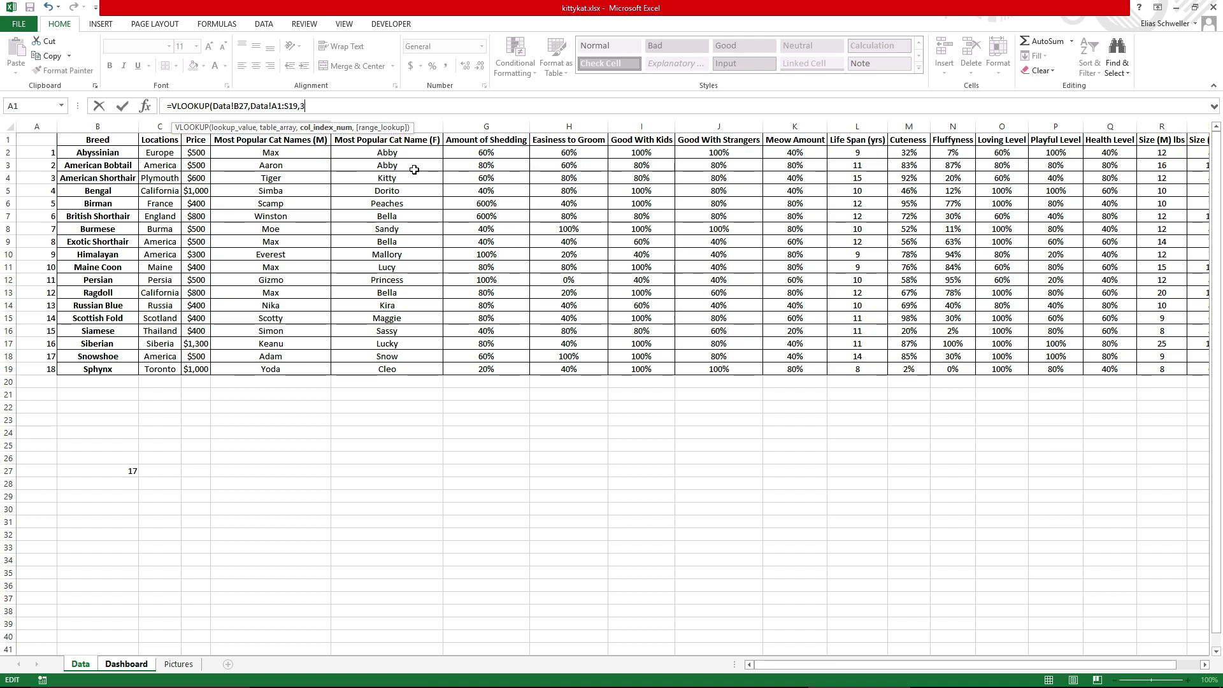
pyautogui.press('Return')
# - Change the column index in E3's VLOOKUP formula to 4
pyautogui.click(252, 165)
pyautogui.click(303, 106)
pyautogui.press('BackSpace')
pyautogui.write('4')
pyautogui.press('Return')
pyautogui.press('Up')
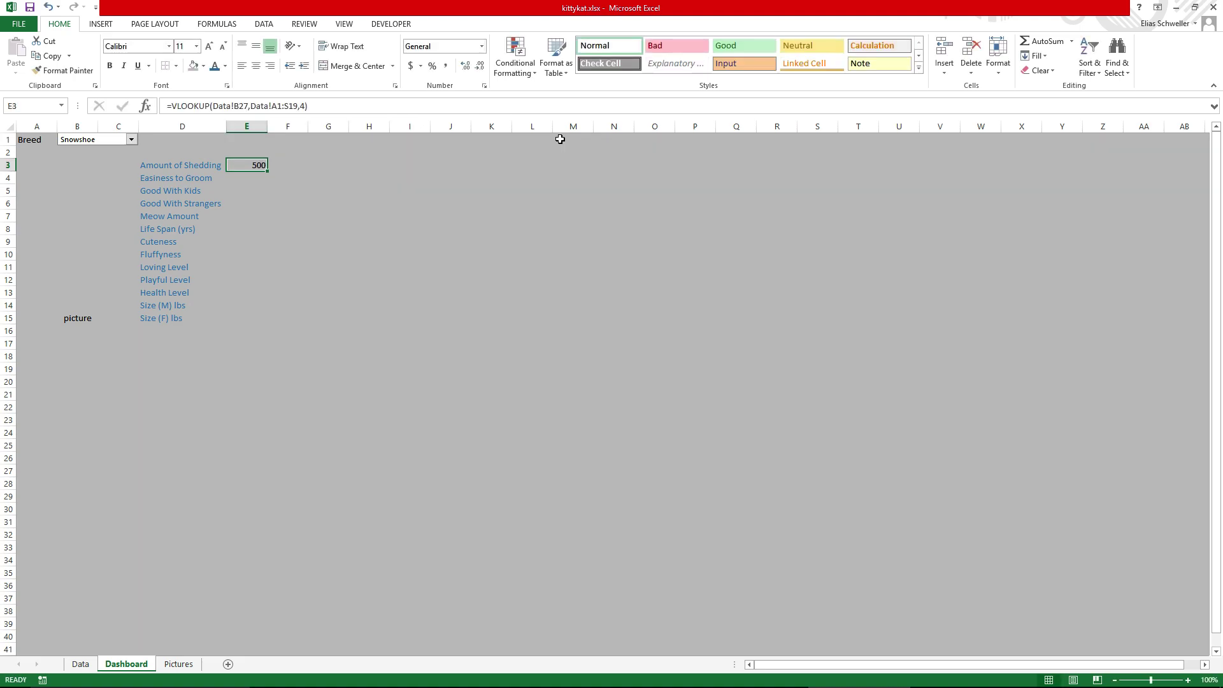
# - Enter the label "price" in cell D2 and move the lookup formula from E3 to E2
pyautogui.click(202, 157)
pyautogui.write('price')
pyautogui.press('Return')
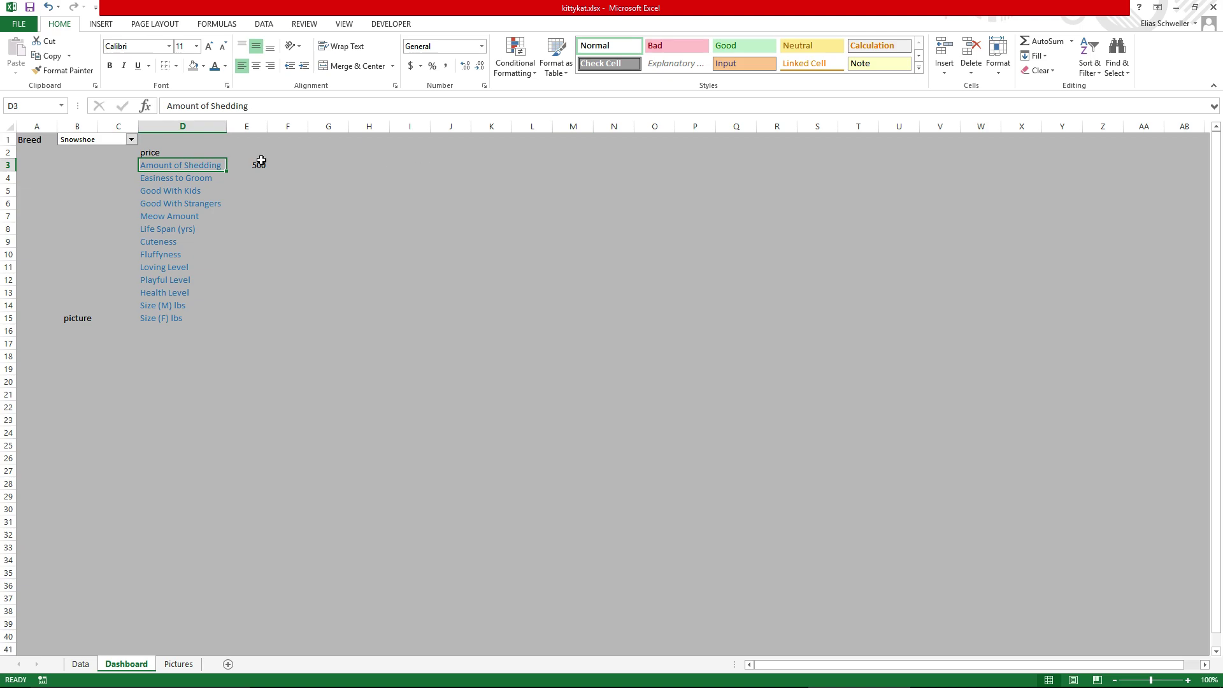
pyautogui.click(261, 161)
pyautogui.moveTo(266, 164); pyautogui.dragTo(240, 190)
# - Try to fill E2's lookup formula down through E15, and undo the fill
pyautogui.click(167, 156)
pyautogui.click(261, 150)
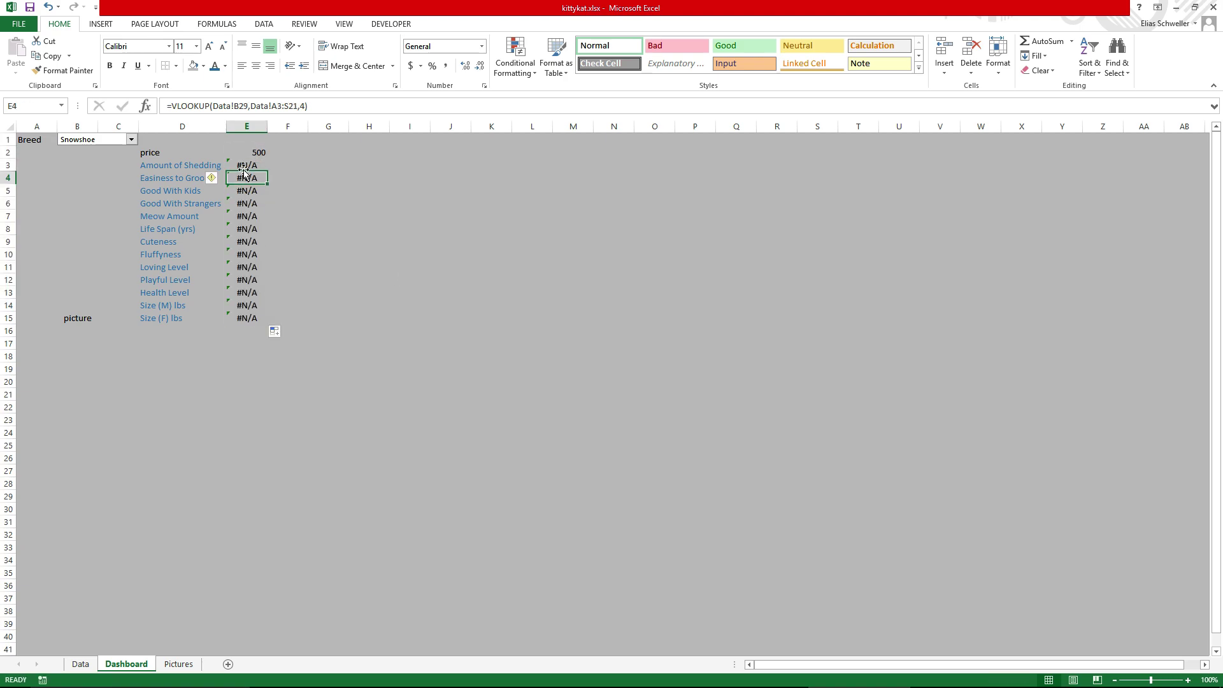
pyautogui.hotkey('ctrl', 'z')
pyautogui.click(247, 164)
pyautogui.click(251, 153)
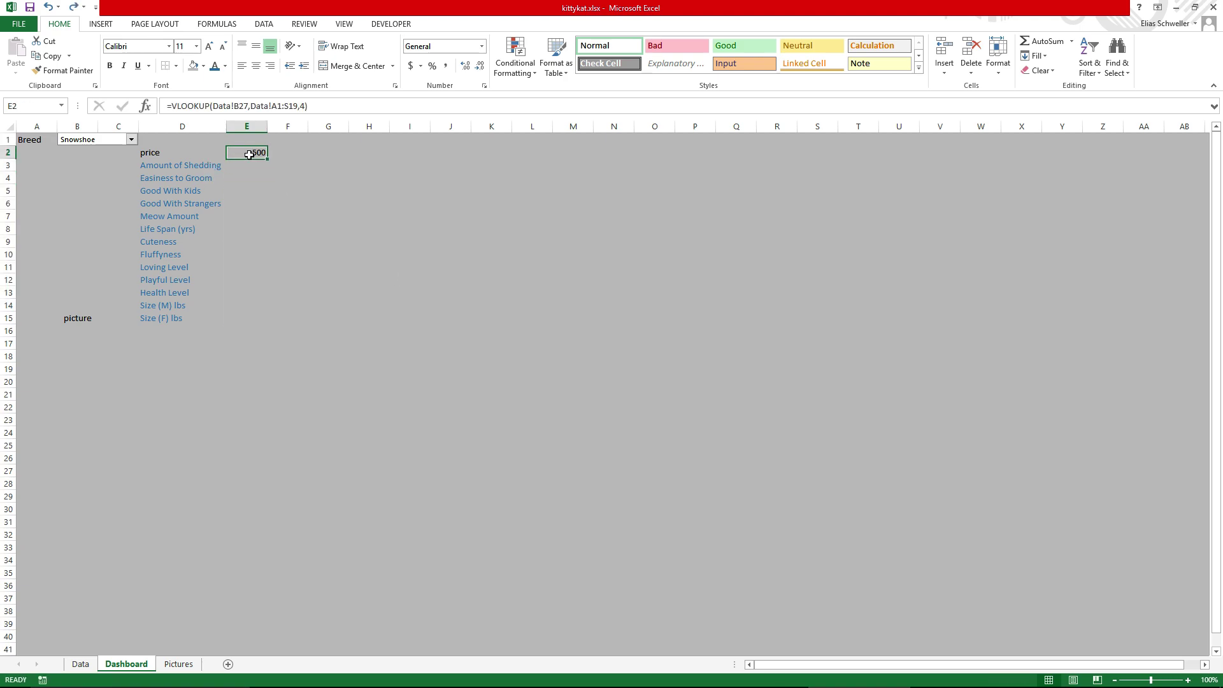
# - Copy the text of E2's VLOOKUP formula into E3, keeping the original formula in E2
pyautogui.click(261, 107)
pyautogui.moveTo(337, 113); pyautogui.dragTo(167, 107)
pyautogui.hotkey('ctrl', 'x')
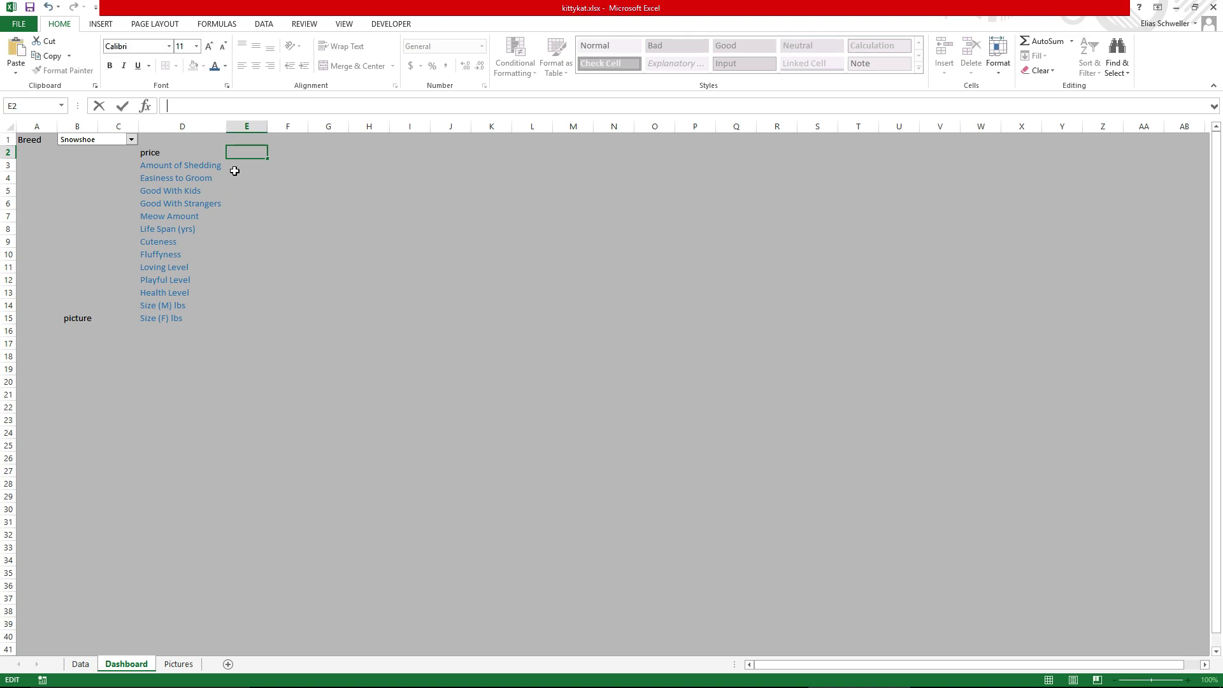
pyautogui.click(235, 169)
pyautogui.click(237, 151)
pyautogui.hotkey('ctrl', 'v')
pyautogui.click(242, 167)
pyautogui.hotkey('ctrl', 'v')
# - Check the Amount of Shedding column on the Data sheet and set the column index in E3's VLOOKUP to 7
pyautogui.click(272, 109)
pyautogui.click(80, 664)
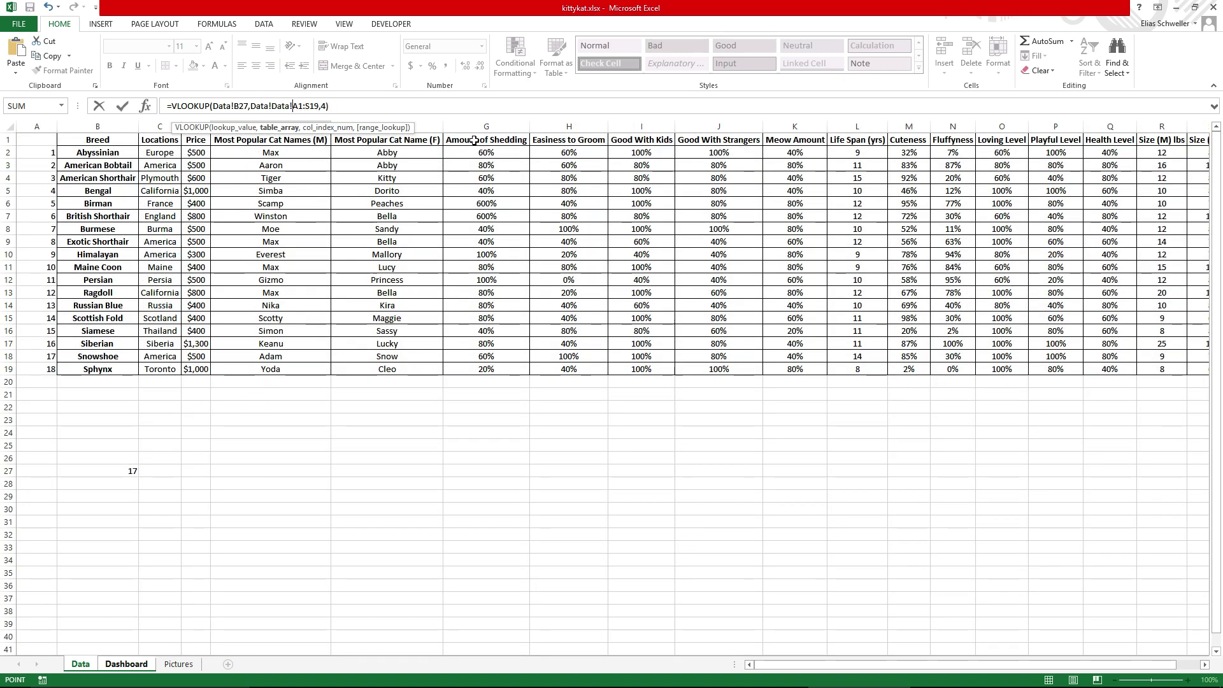
pyautogui.click(118, 662)
pyautogui.click(351, 106)
pyautogui.press('BackSpace')
pyautogui.write('5')
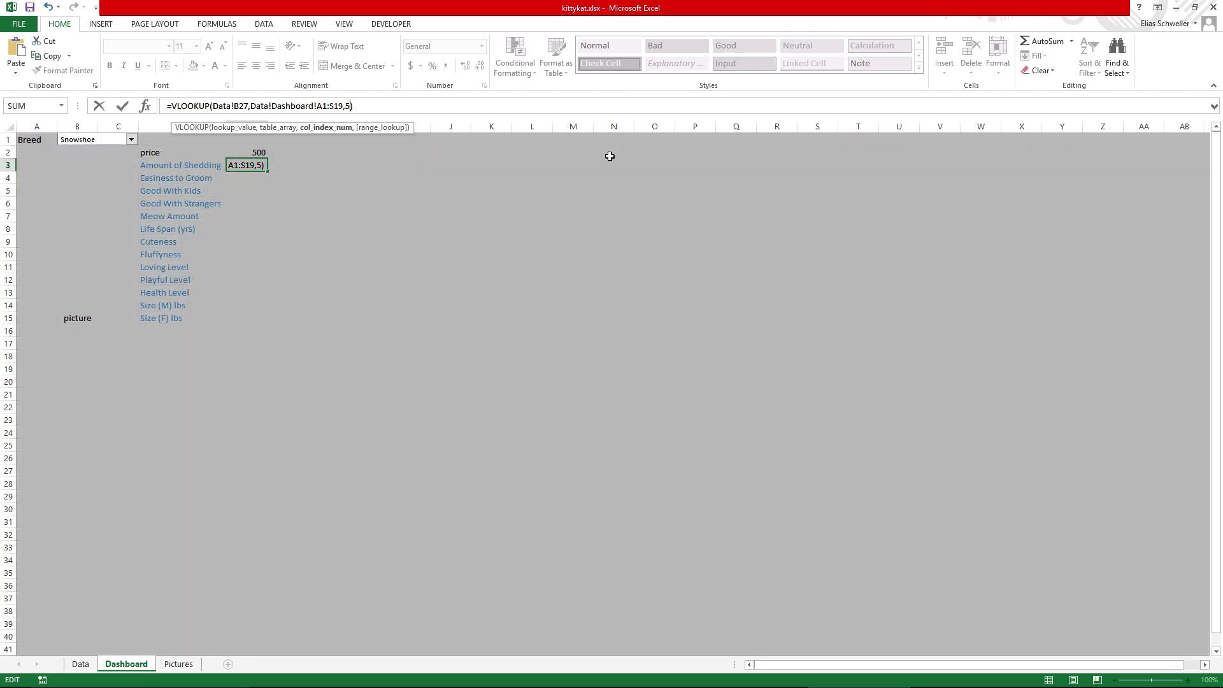
pyautogui.press('Return')
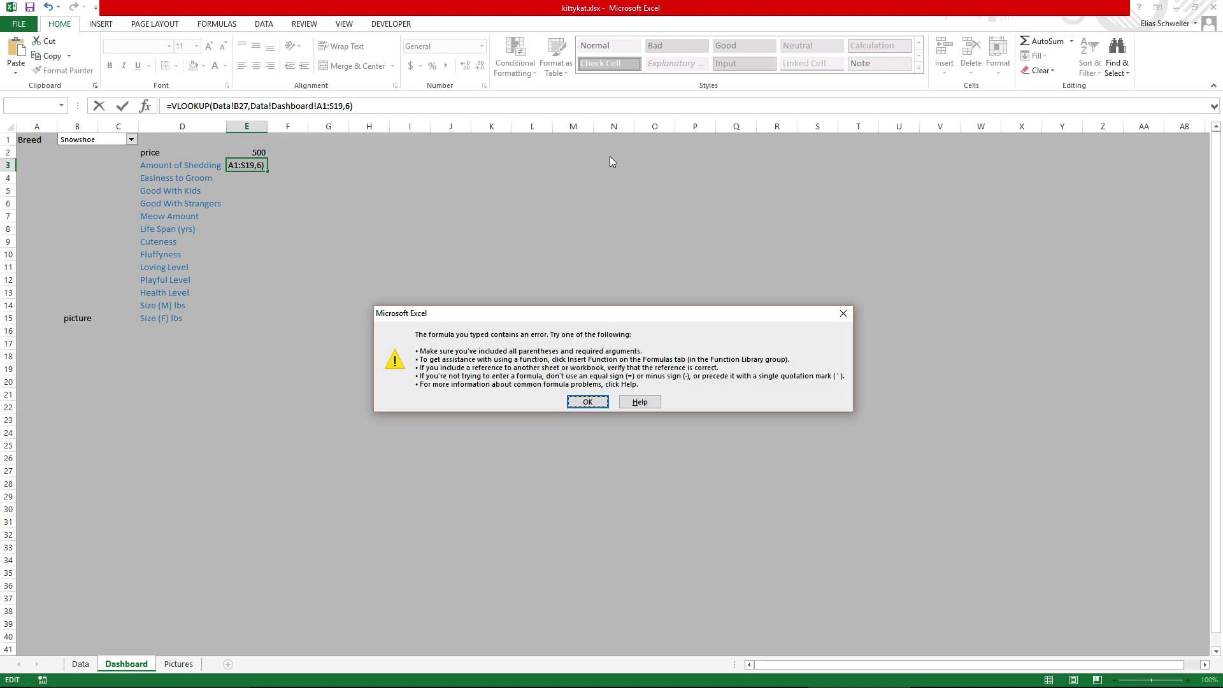
pyautogui.press('Return')
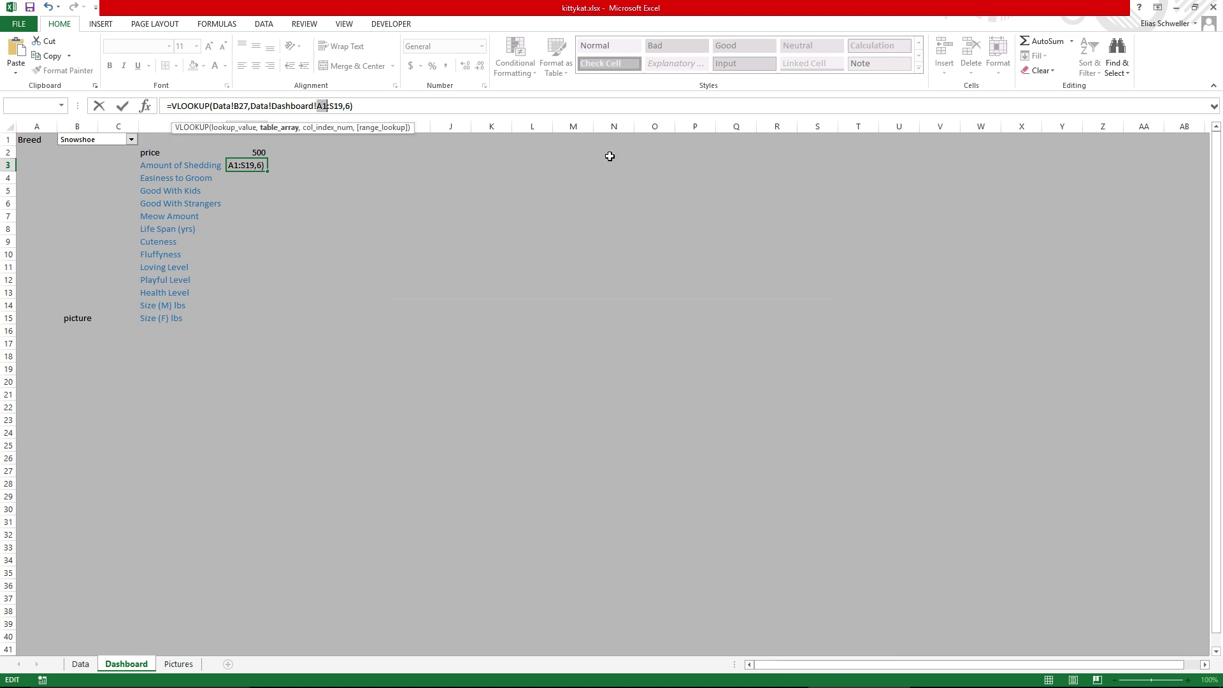
pyautogui.click(351, 106)
pyautogui.press('Return')
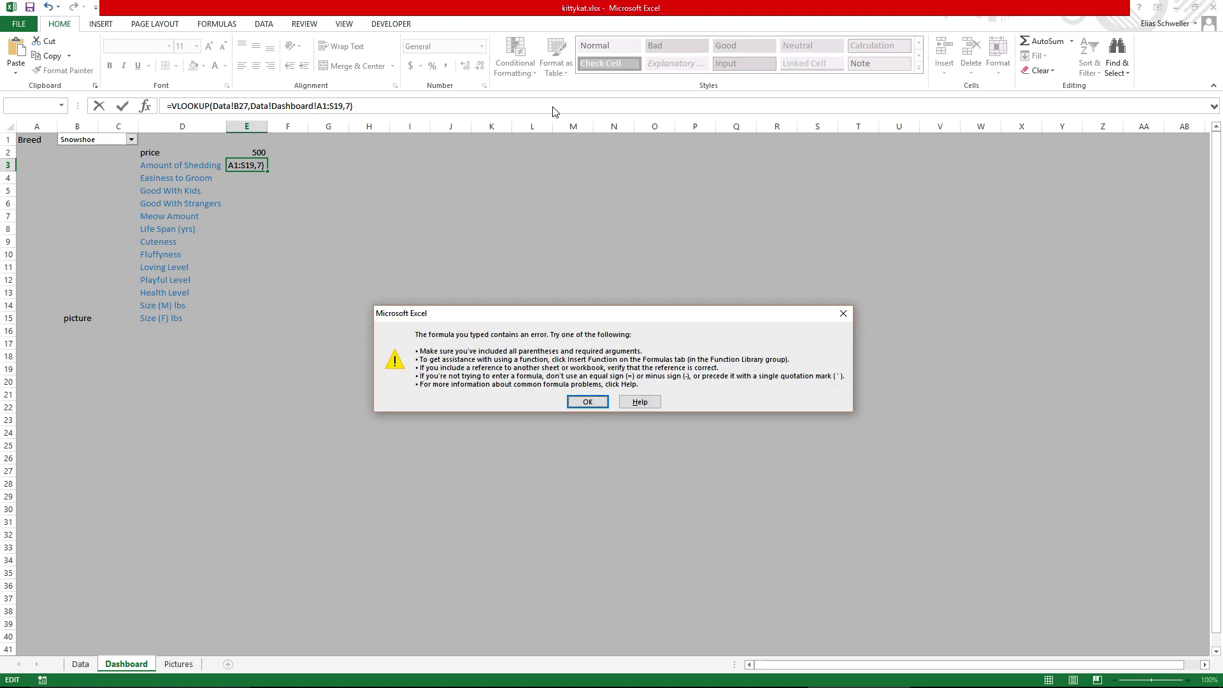
pyautogui.click(586, 401)
# - Add FALSE as the range lookup argument in E3's VLOOKUP formula
pyautogui.click(349, 106)
pyautogui.click(330, 105)
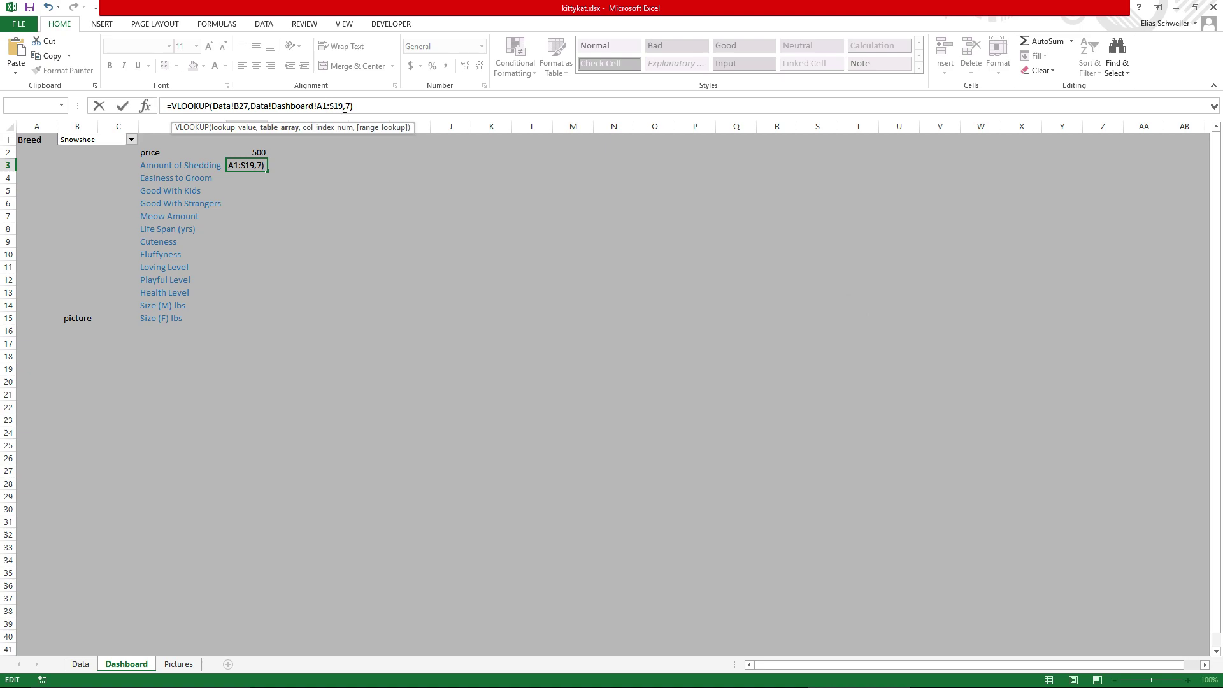
pyautogui.click(351, 107)
pyautogui.write(',FALSE')
pyautogui.press('Return')
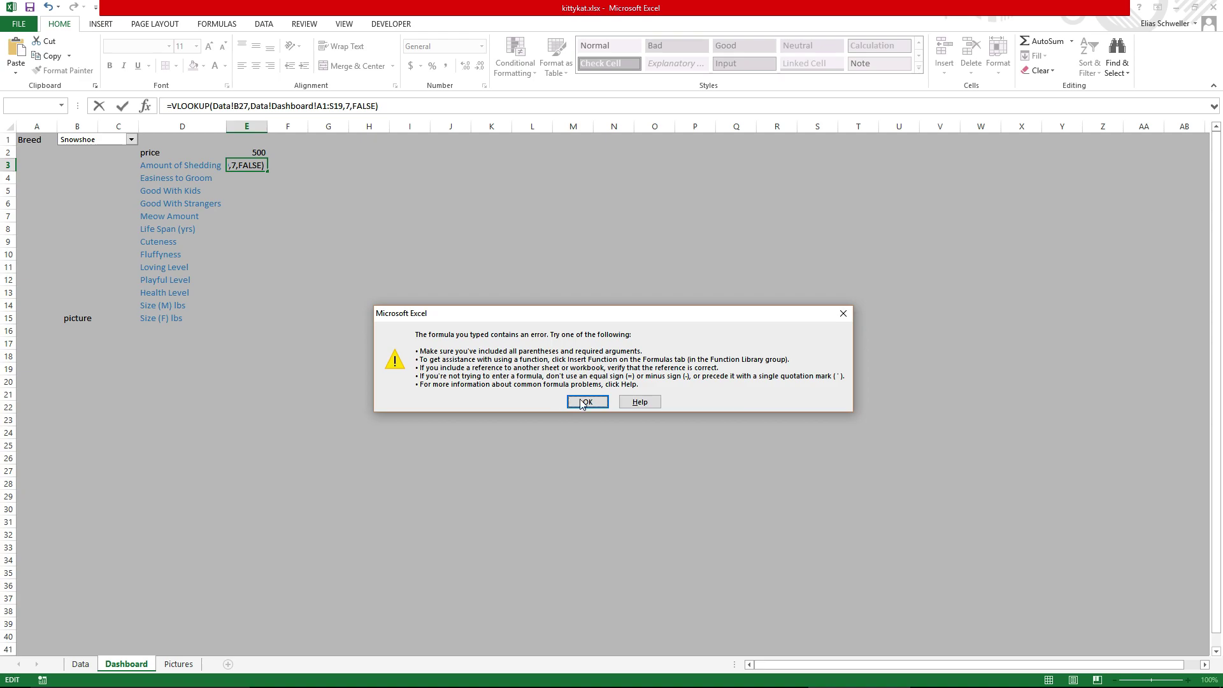
pyautogui.click(587, 402)
# - Remove the stray Dashboard! sheet reference from the table array in E3's VLOOKUP formula
pyautogui.click(244, 107)
pyautogui.click(293, 107)
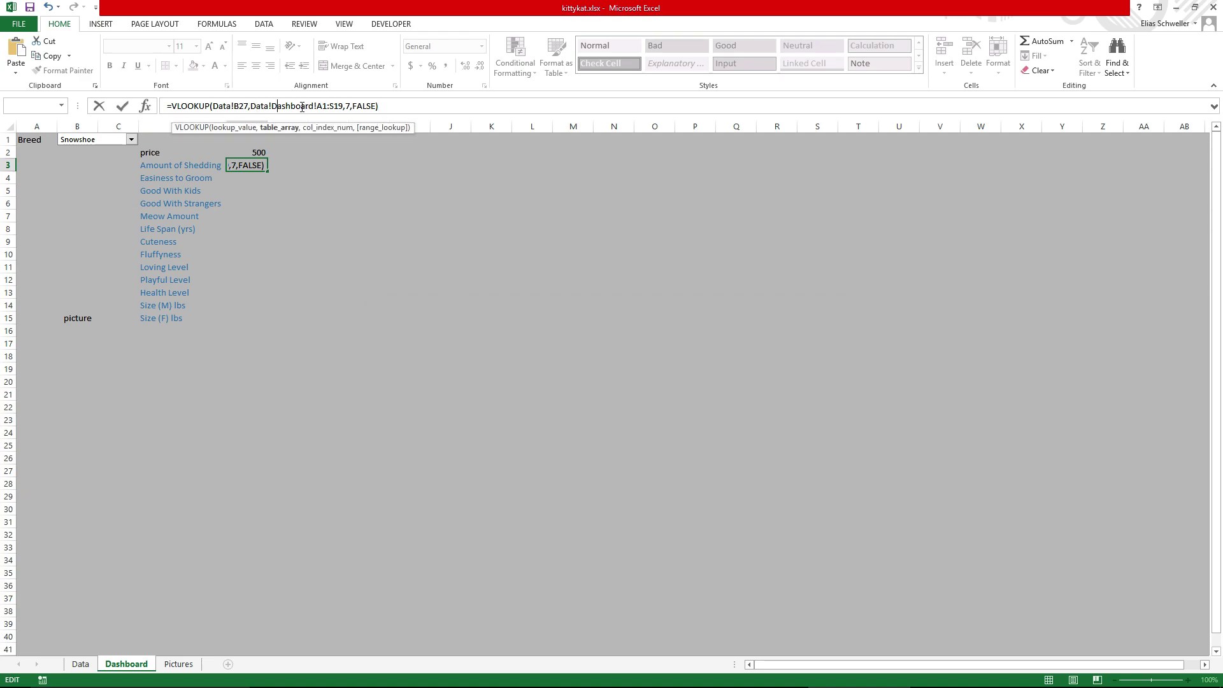
pyautogui.click(354, 107)
pyautogui.click(273, 106)
pyautogui.moveTo(272, 106); pyautogui.dragTo(317, 109)
pyautogui.press('BackSpace')
pyautogui.press('Return')
pyautogui.click(259, 166)
pyautogui.click(364, 111)
pyautogui.click(246, 159)
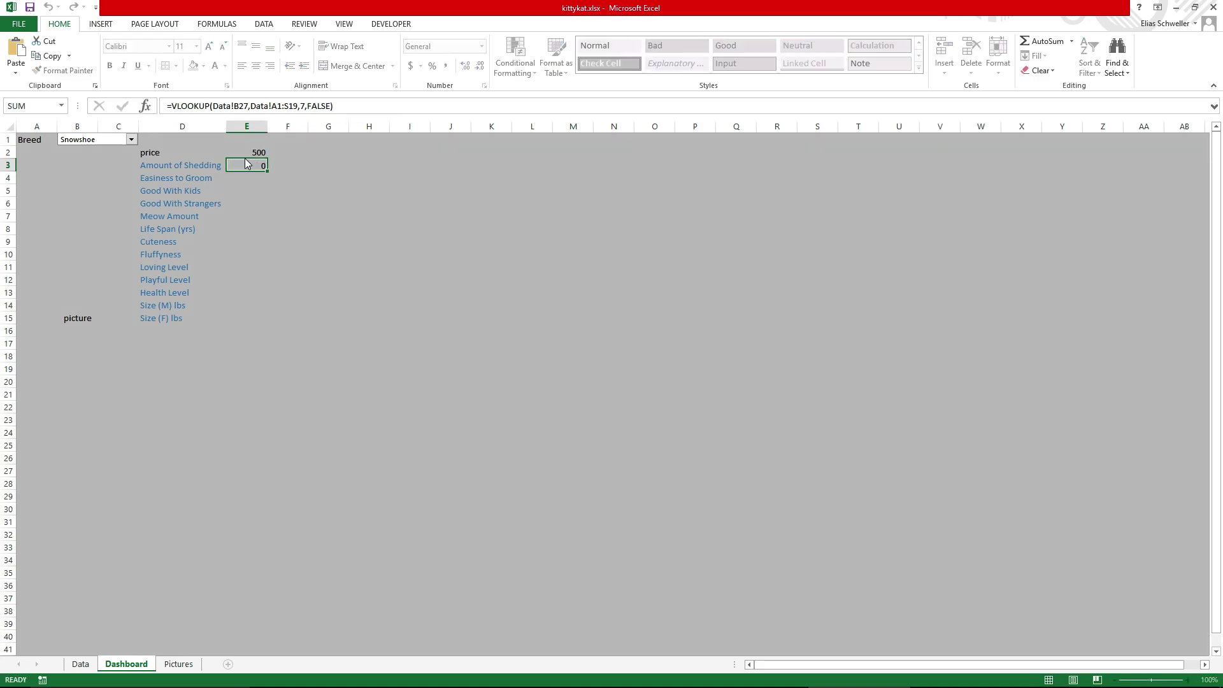
pyautogui.click(278, 106)
pyautogui.click(81, 664)
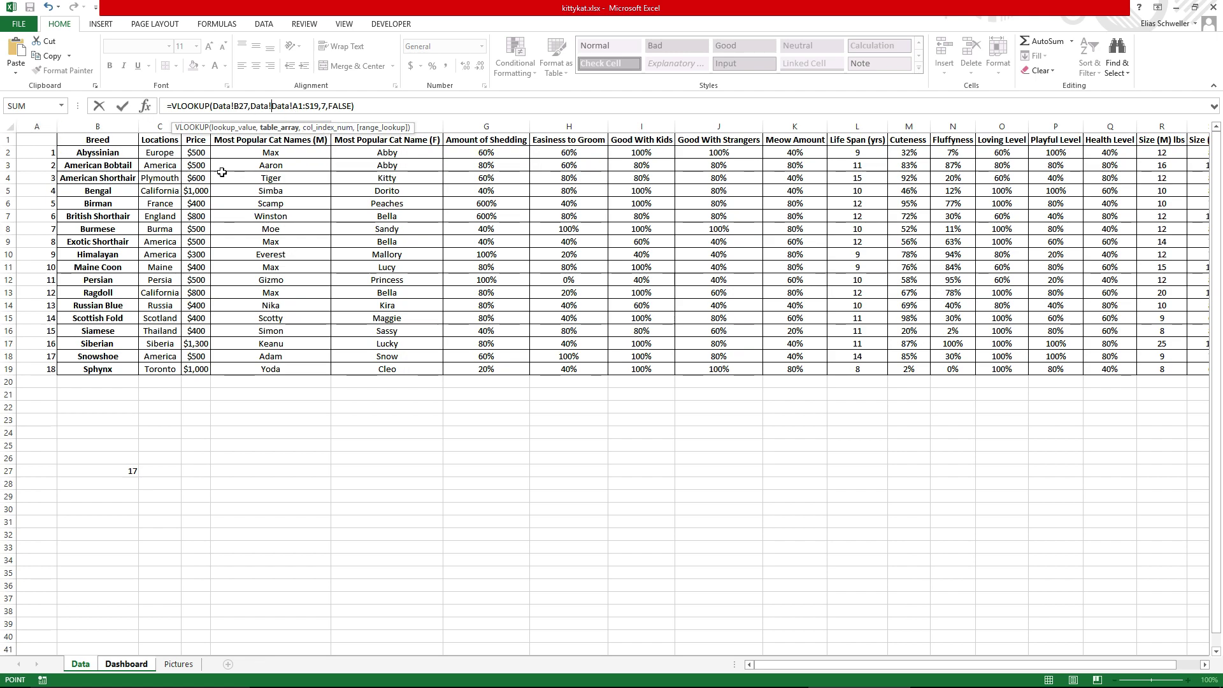
pyautogui.press('BackSpace')
pyautogui.press('BackSpace')
pyautogui.press('BackSpace')
pyautogui.press('BackSpace')
pyautogui.press('BackSpace')
pyautogui.click(120, 664)
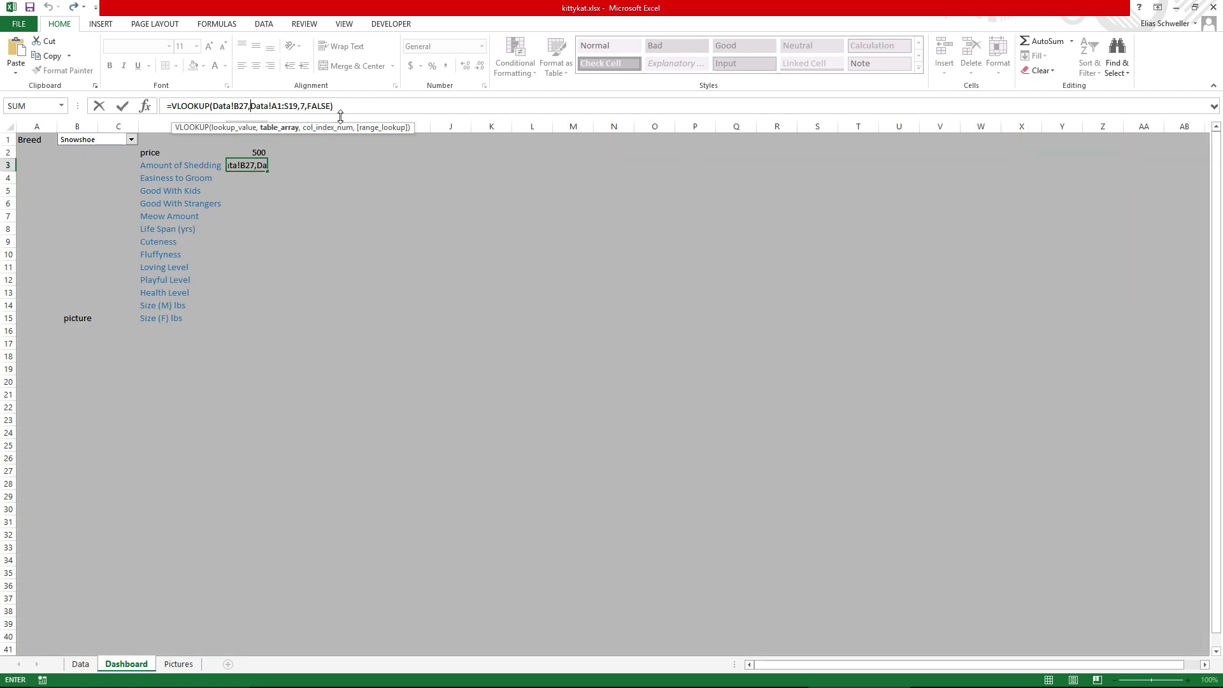
pyautogui.press('Return')
# - Make the references in E3's VLOOKUP absolute: lookup value Data!$B$27 and table array Data!$A$1:$S$19
pyautogui.click(263, 168)
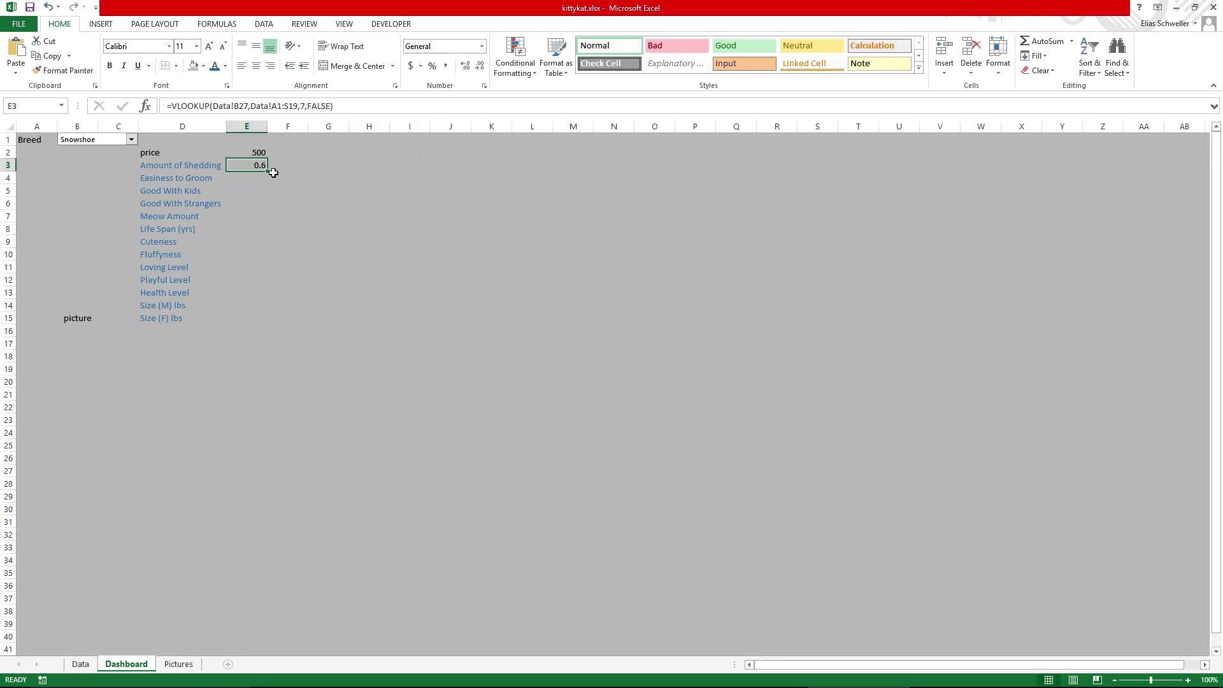
pyautogui.click(234, 106)
pyautogui.write('$B$')
pyautogui.press('Right')
pyautogui.press('Right')
pyautogui.press('Right')
pyautogui.press('Right')
pyautogui.press('Right')
pyautogui.press('Right')
pyautogui.press('Right')
pyautogui.press('Right')
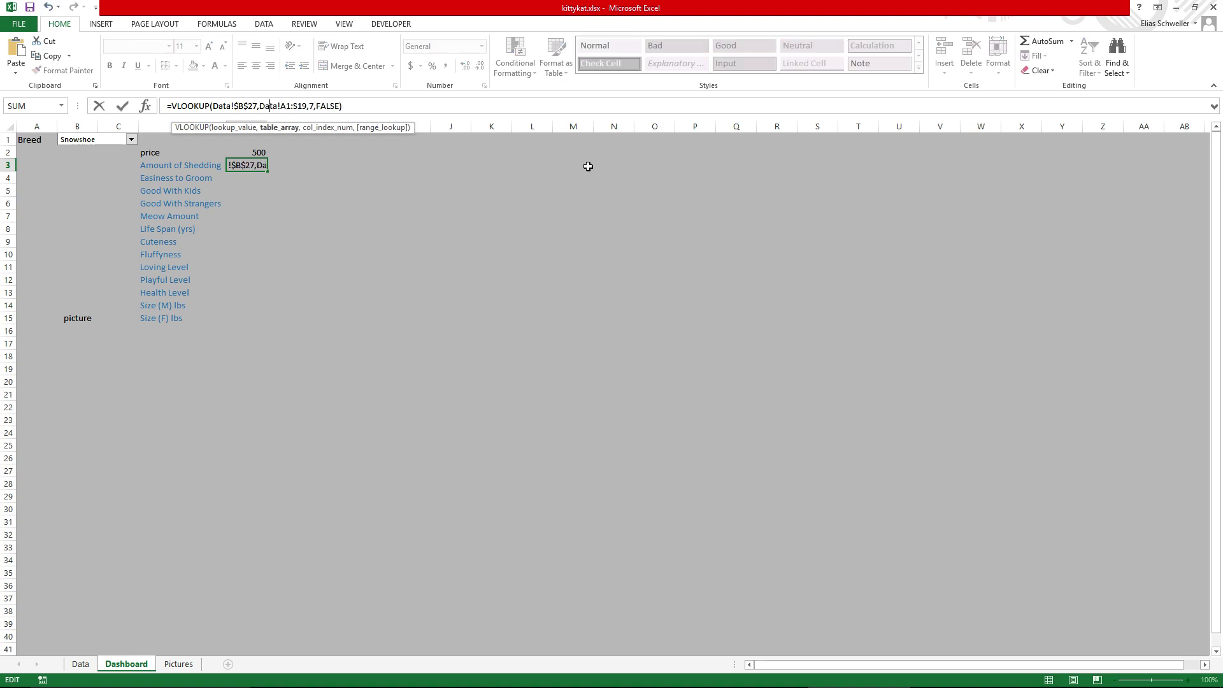
pyautogui.write('$A$1:S$S$')
pyautogui.press('Return')
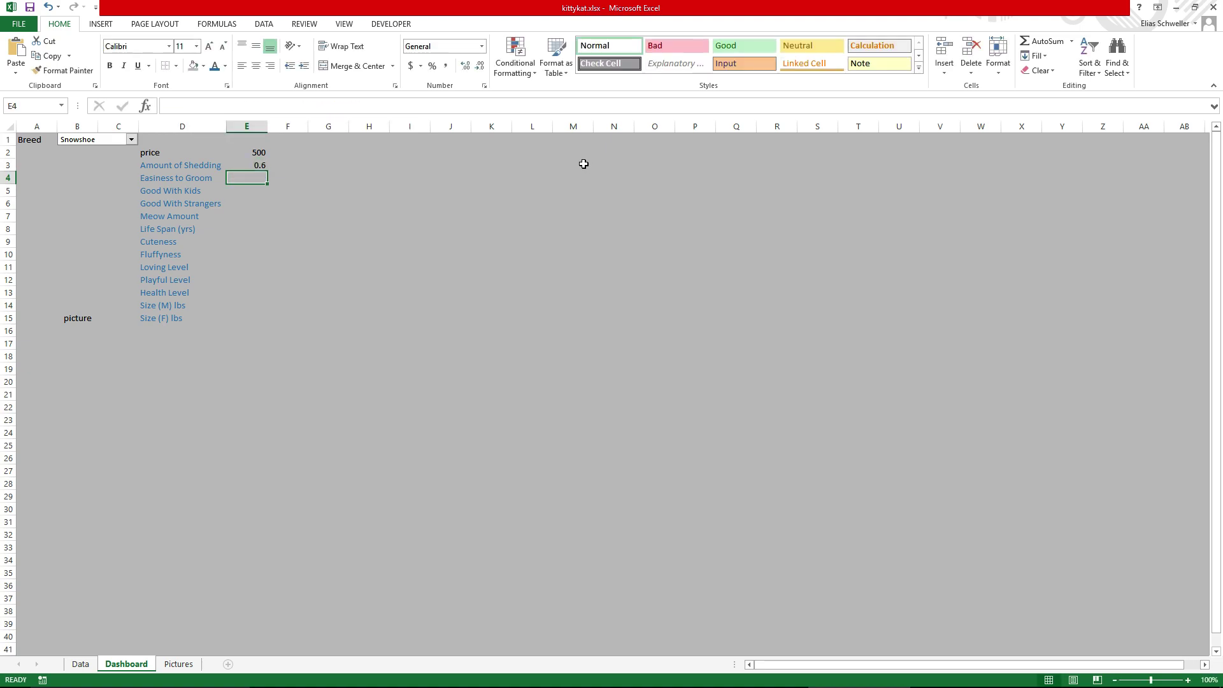
# - Fill E3's lookup formula down through E15 for all the traits
pyautogui.click(256, 152)
pyautogui.click(251, 166)
pyautogui.moveTo(267, 171); pyautogui.dragTo(249, 322)
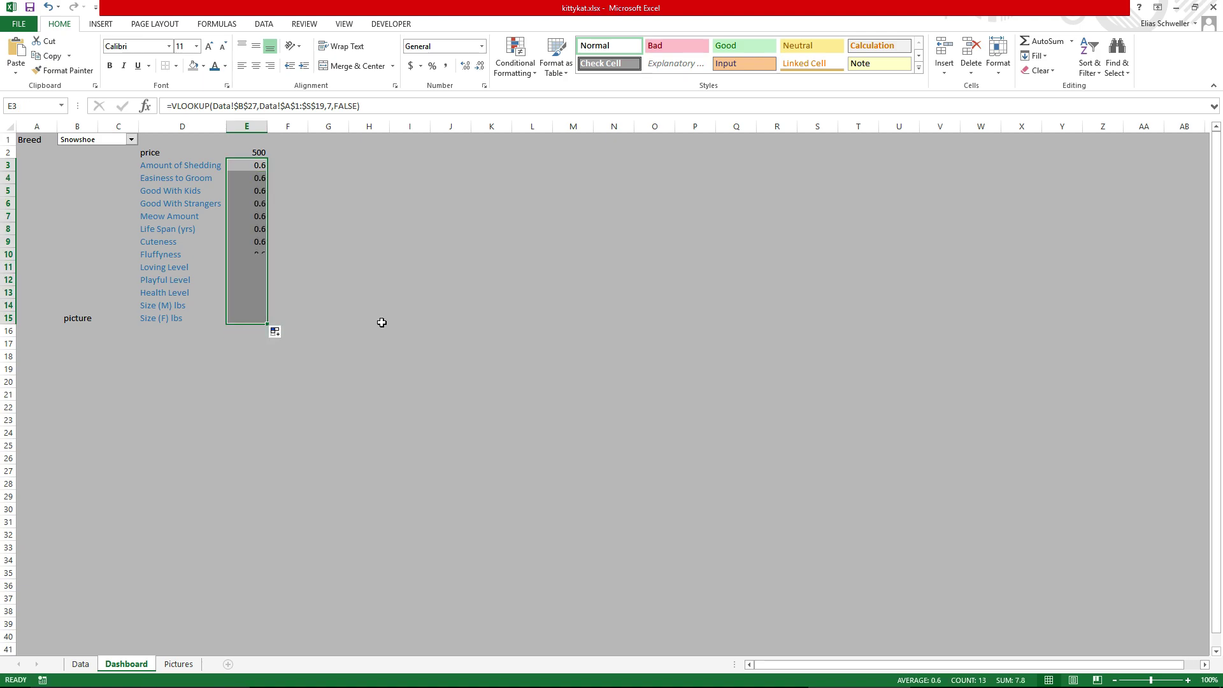
pyautogui.click(254, 282)
# - Set the VLOOKUP column index to 8 in E4, 9 in E5 and 10 in E6
pyautogui.click(261, 179)
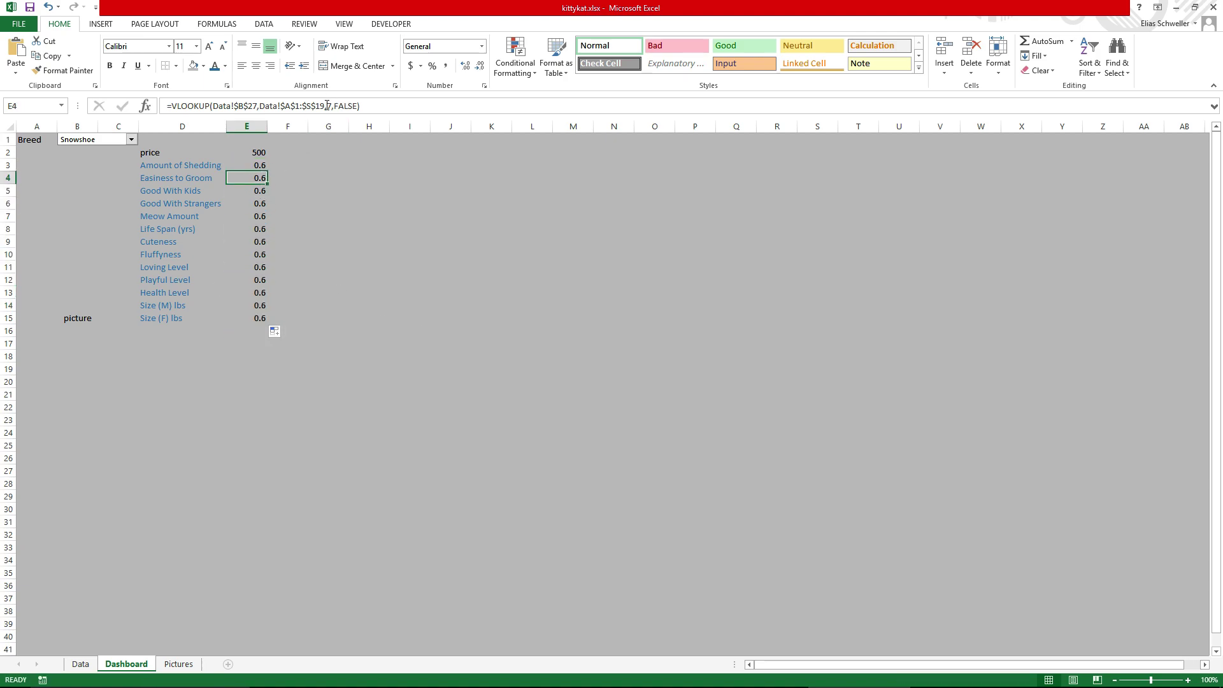
pyautogui.click(327, 105)
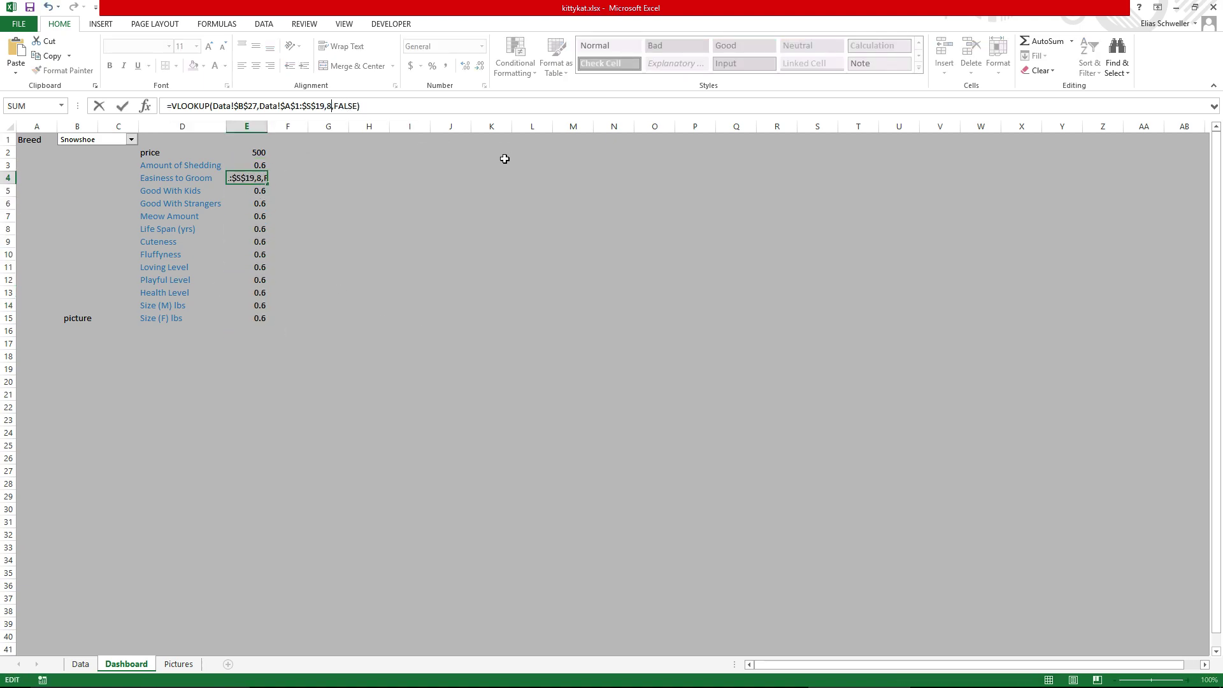
pyautogui.press('Return')
pyautogui.click(332, 108)
pyautogui.press('BackSpace')
pyautogui.write('9')
pyautogui.press('Return')
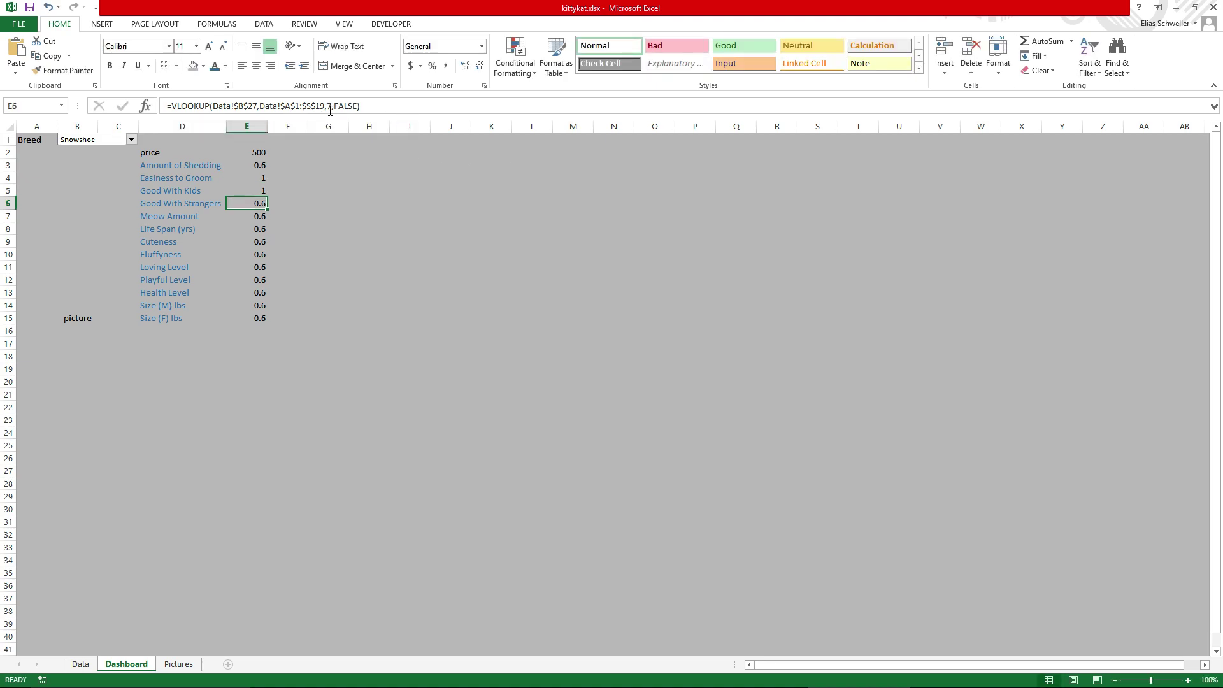
pyautogui.click(331, 107)
pyautogui.press('BackSpace')
pyautogui.write('10')
pyautogui.press('Return')
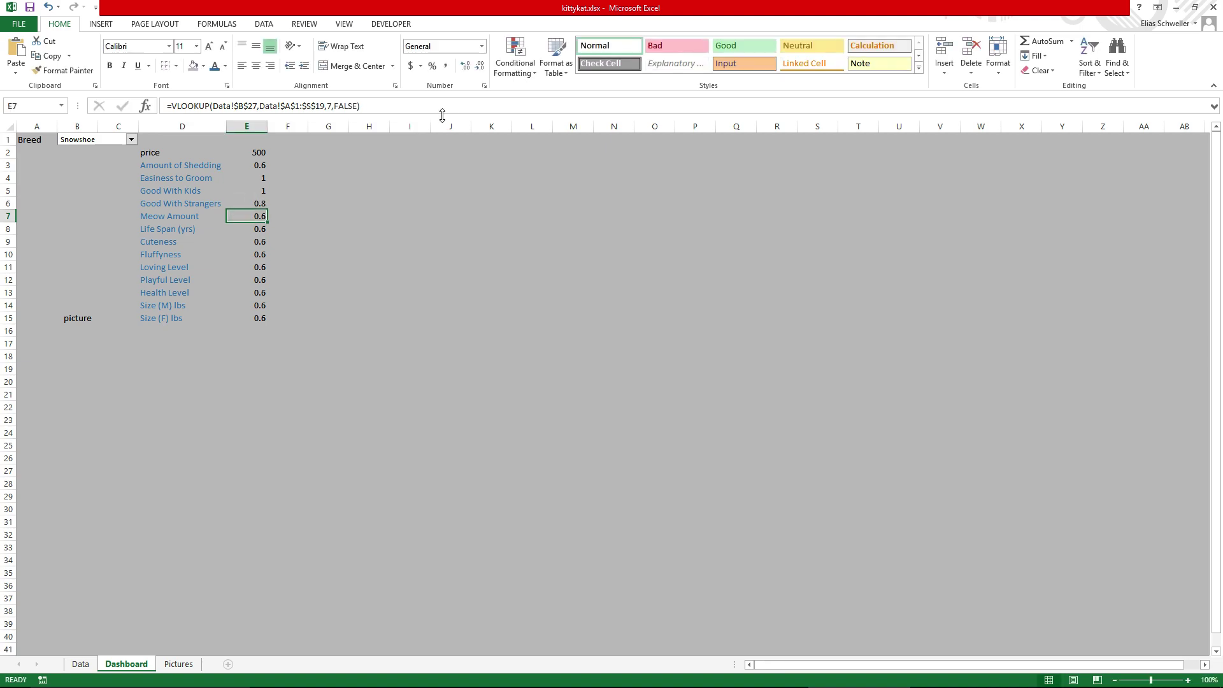
# - Check the trait column order on the Data sheet and change E7's VLOOKUP column index to the Meow Amount column
pyautogui.click(79, 664)
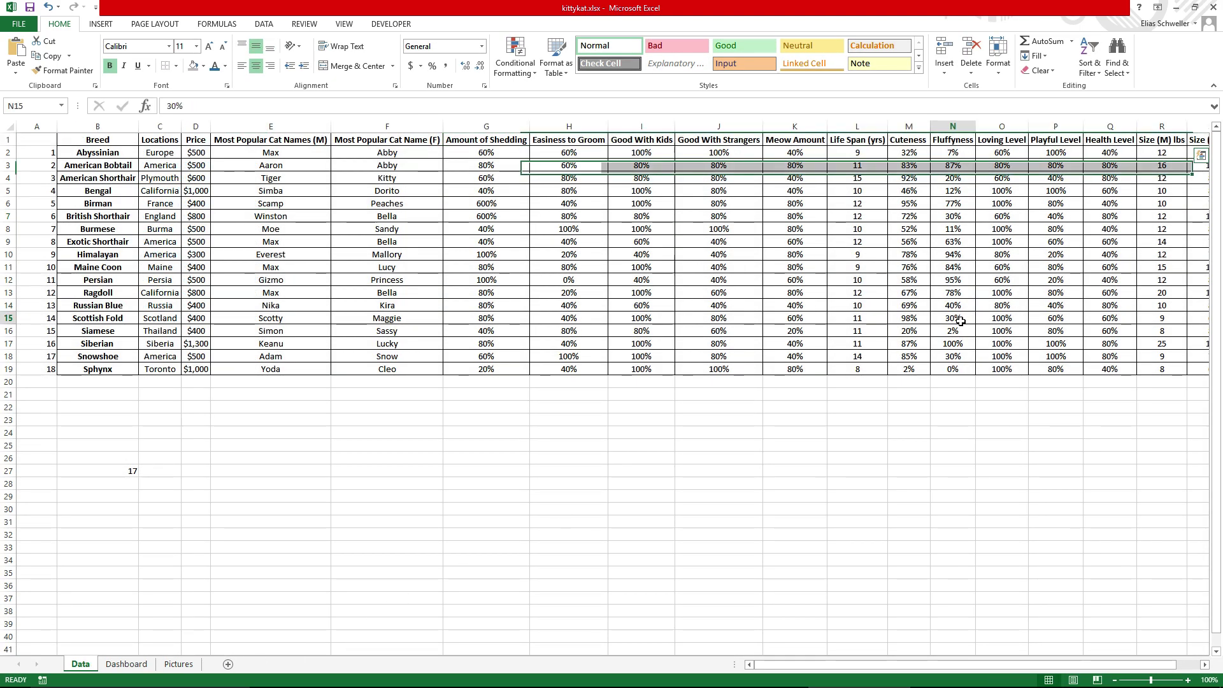
pyautogui.click(386, 139)
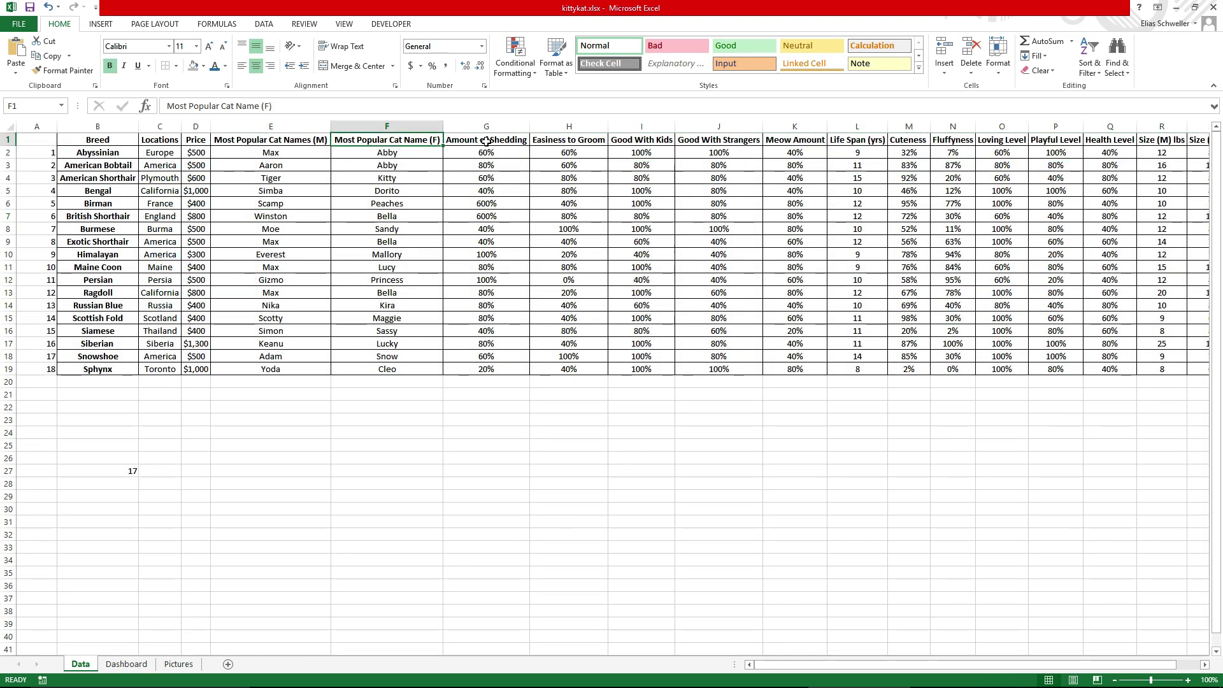
pyautogui.click(482, 140)
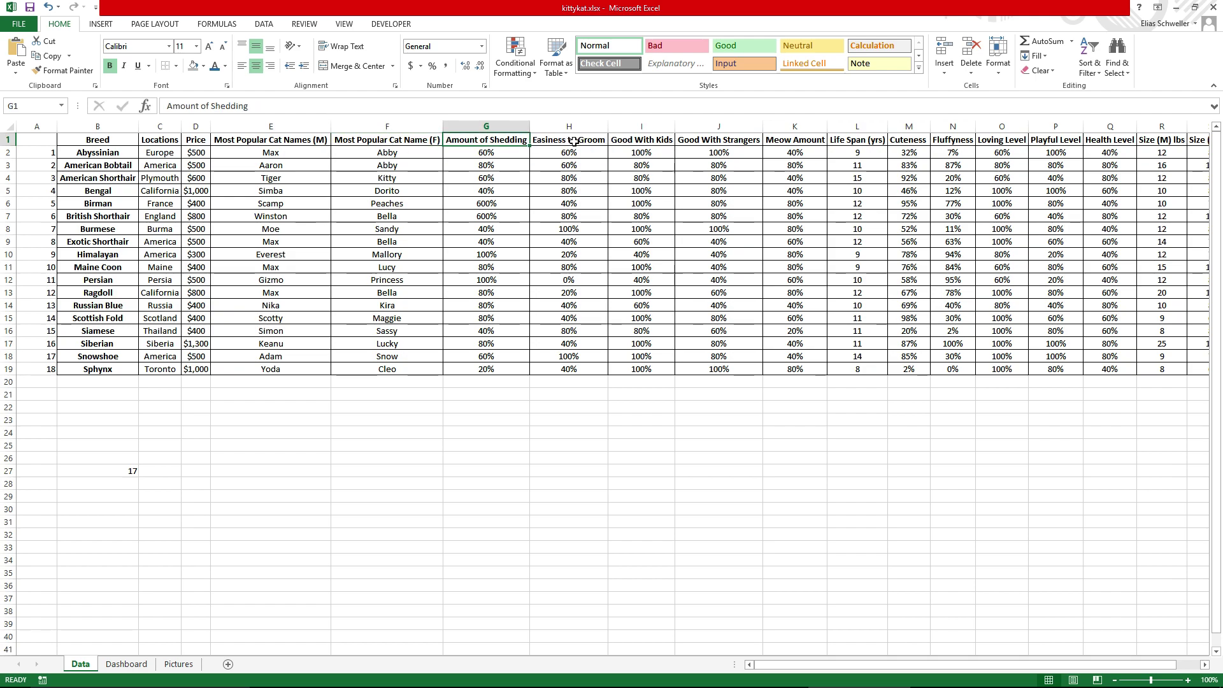
pyautogui.click(574, 140)
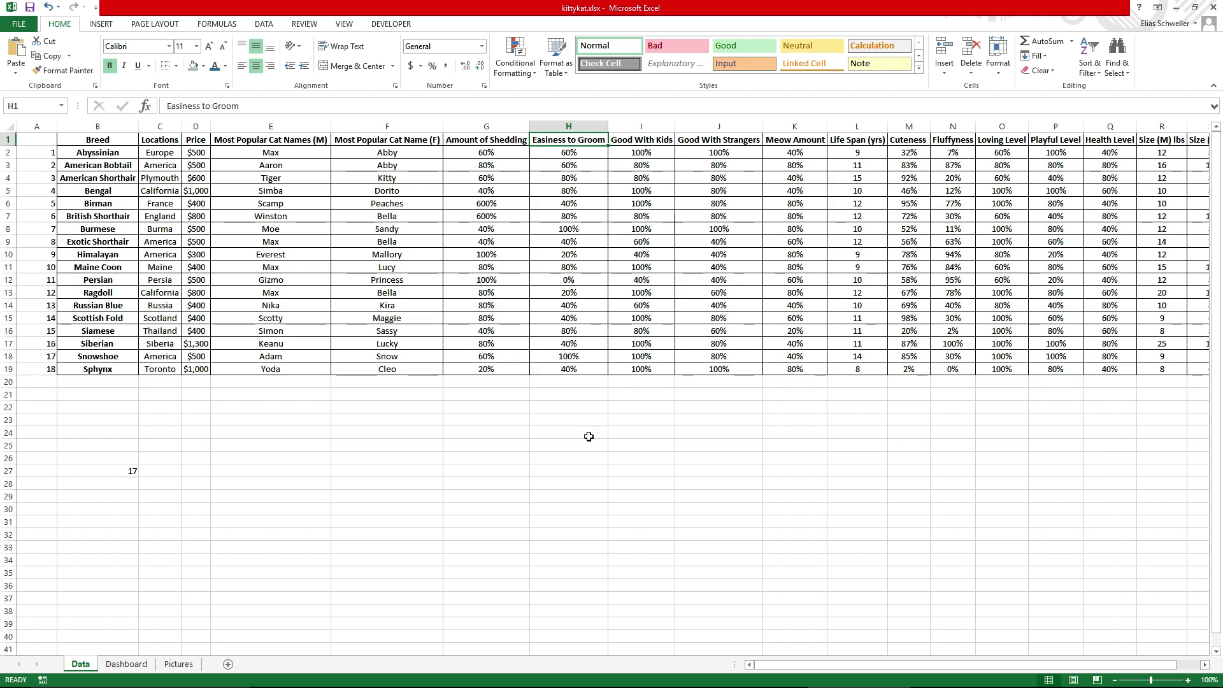
pyautogui.click(126, 664)
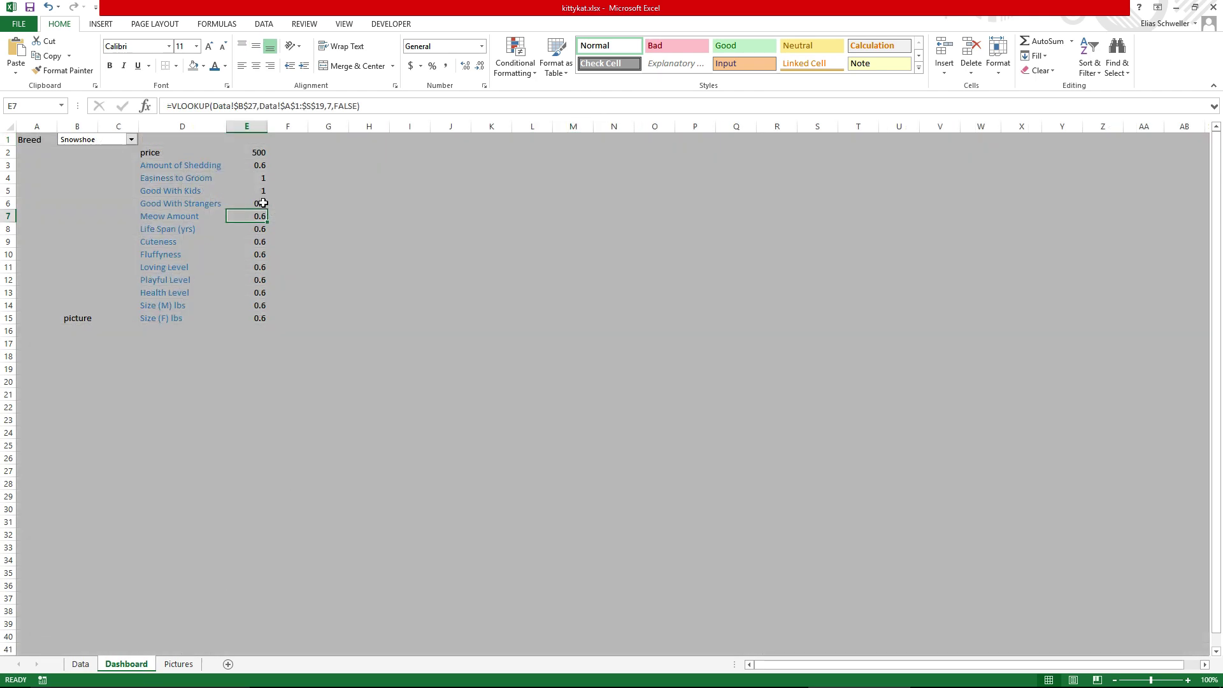
pyautogui.click(260, 227)
pyautogui.click(256, 214)
pyautogui.press('Up')
pyautogui.press('Down')
pyautogui.press('F2')
pyautogui.press('Return')
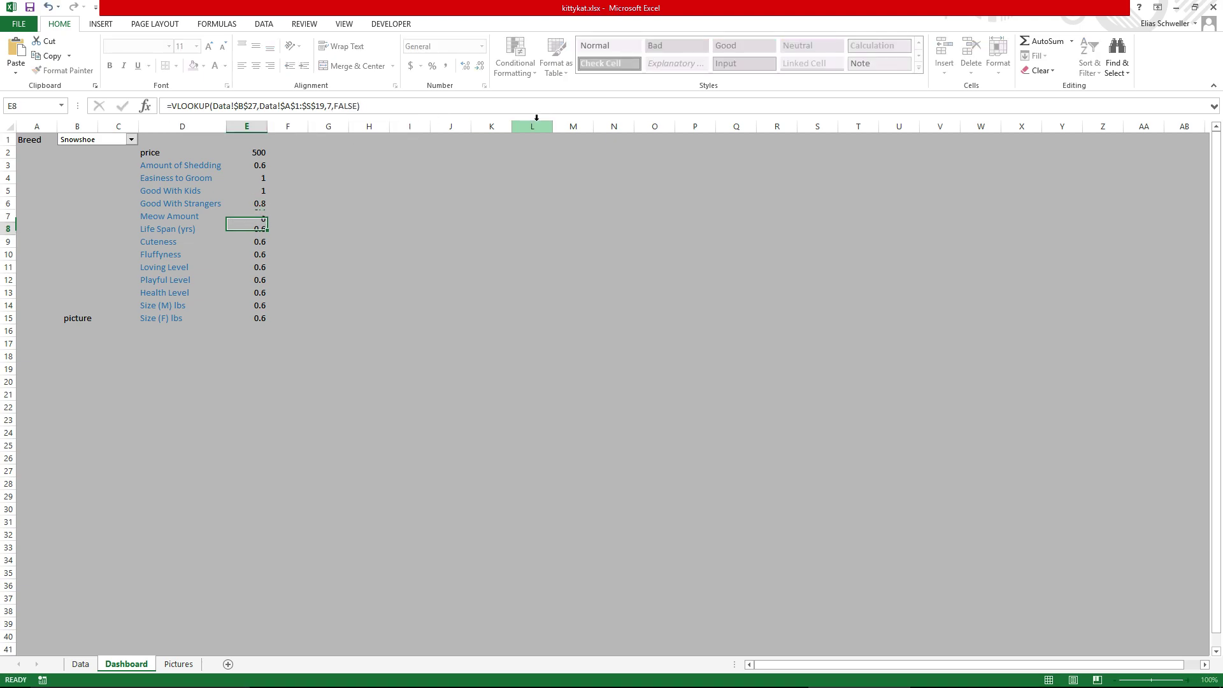
# - Change the VLOOKUP column indexes in E8 and E9 to the Life Span (yrs) and Cuteness columns
pyautogui.click(328, 104)
pyautogui.press('BackSpace')
pyautogui.write('8')
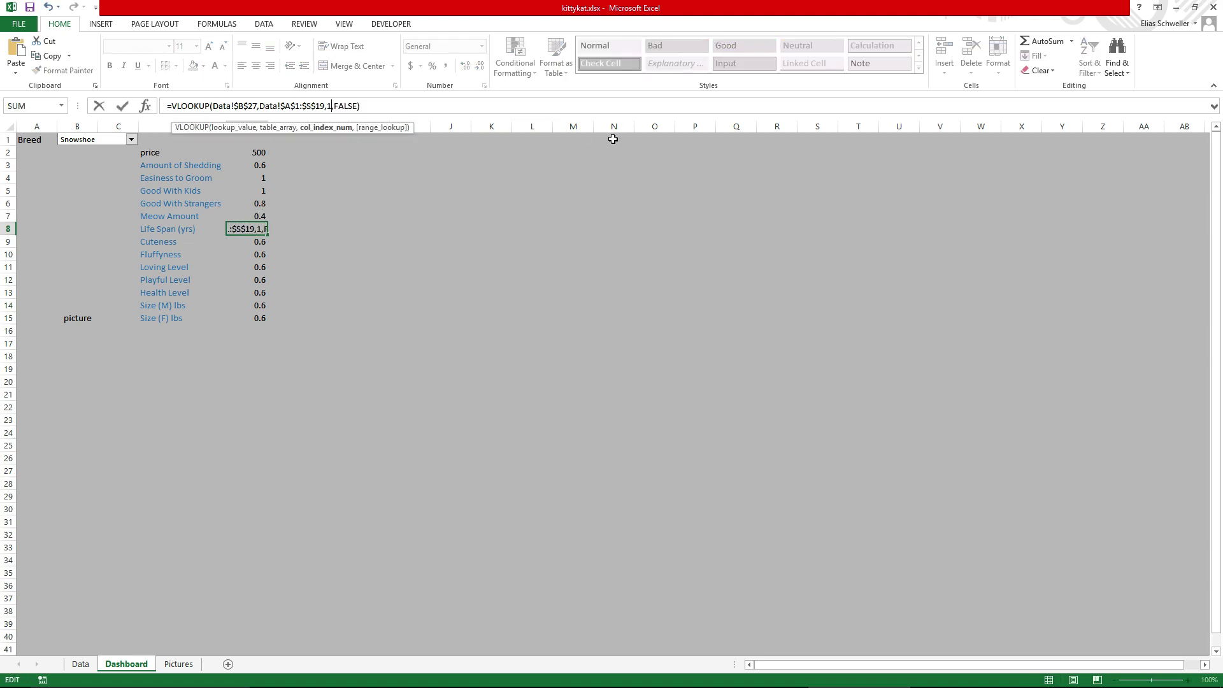
pyautogui.press('Return')
pyautogui.click(328, 105)
pyautogui.press('BackSpace')
pyautogui.write('9')
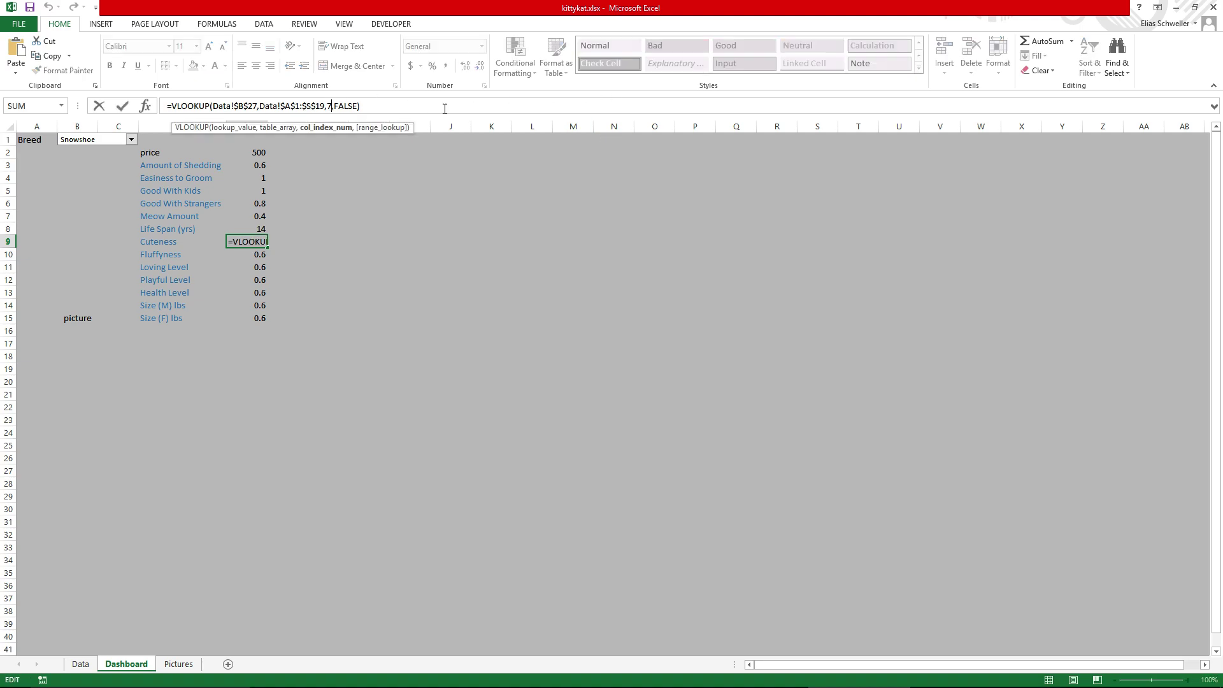
pyautogui.press('Return')
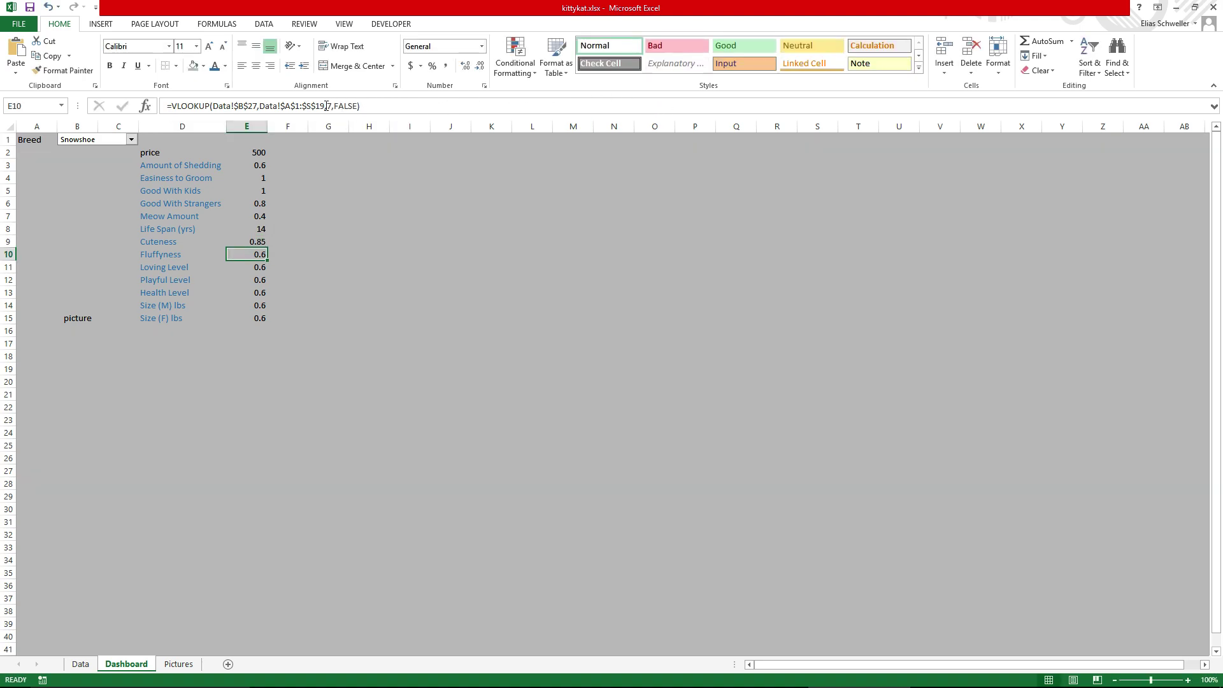
# - Change the VLOOKUP column indexes in E10, E11 and E12 to the Fluffyness, Loving Level and Playful Level columns
pyautogui.click(326, 105)
pyautogui.press('BackSpace')
pyautogui.write('10')
pyautogui.press('Return')
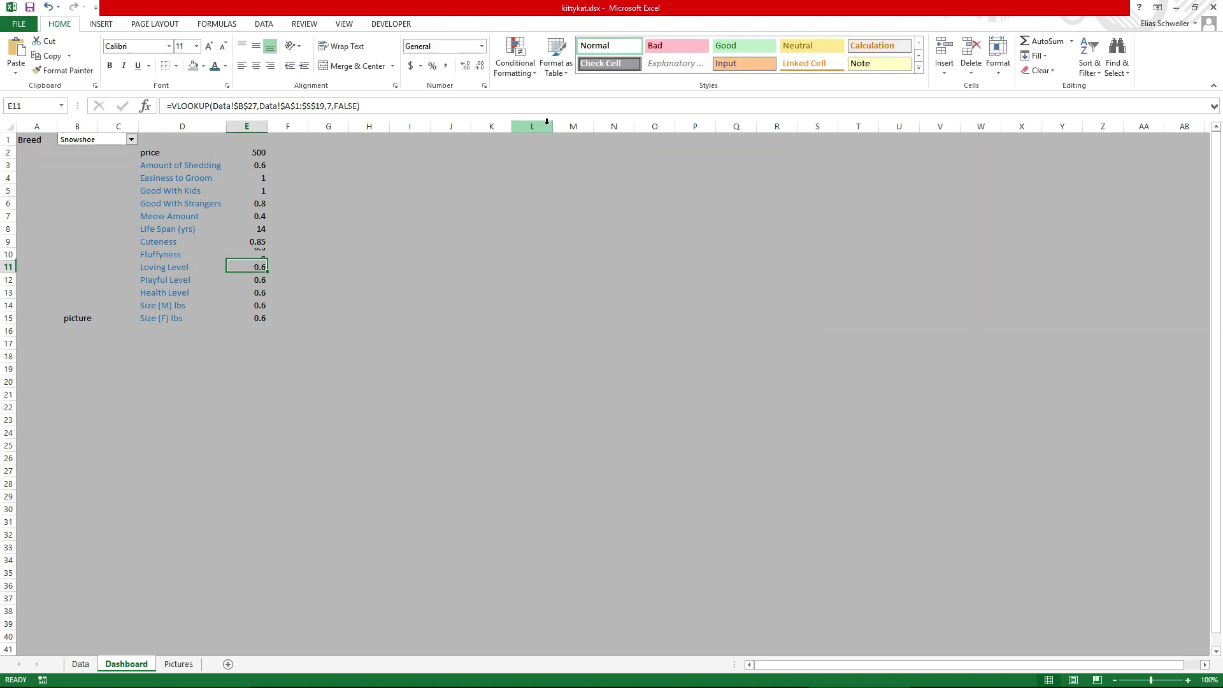
pyautogui.click(328, 106)
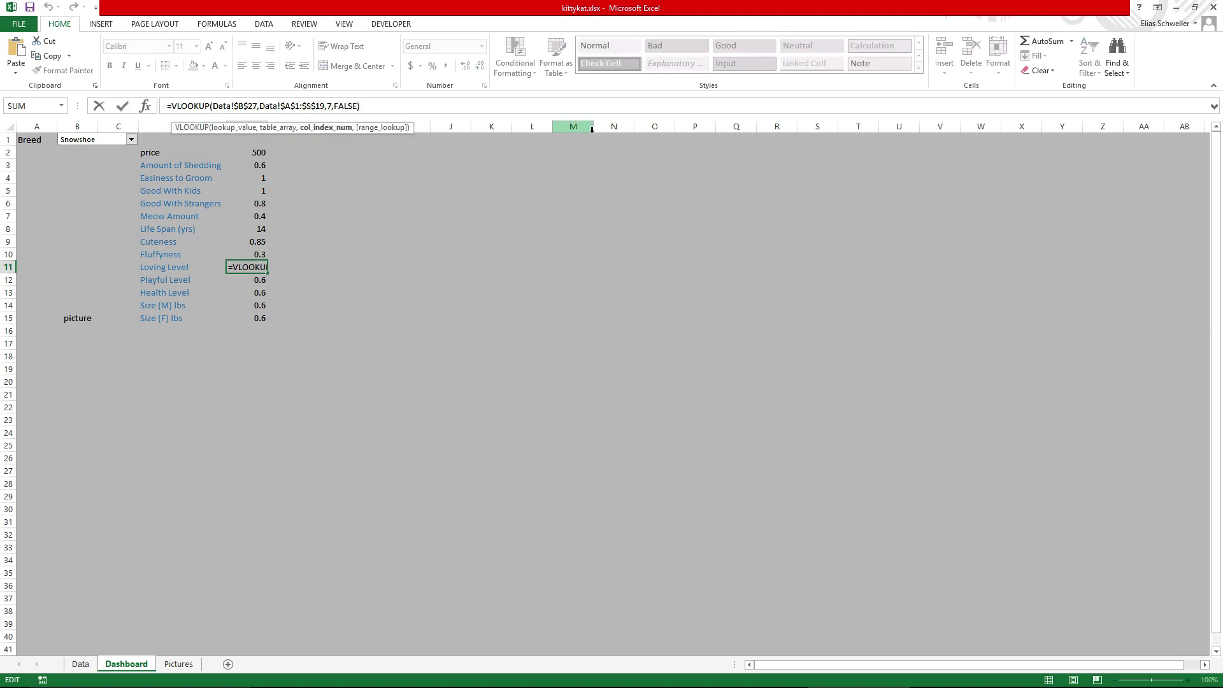
pyautogui.press('Return')
pyautogui.click(330, 105)
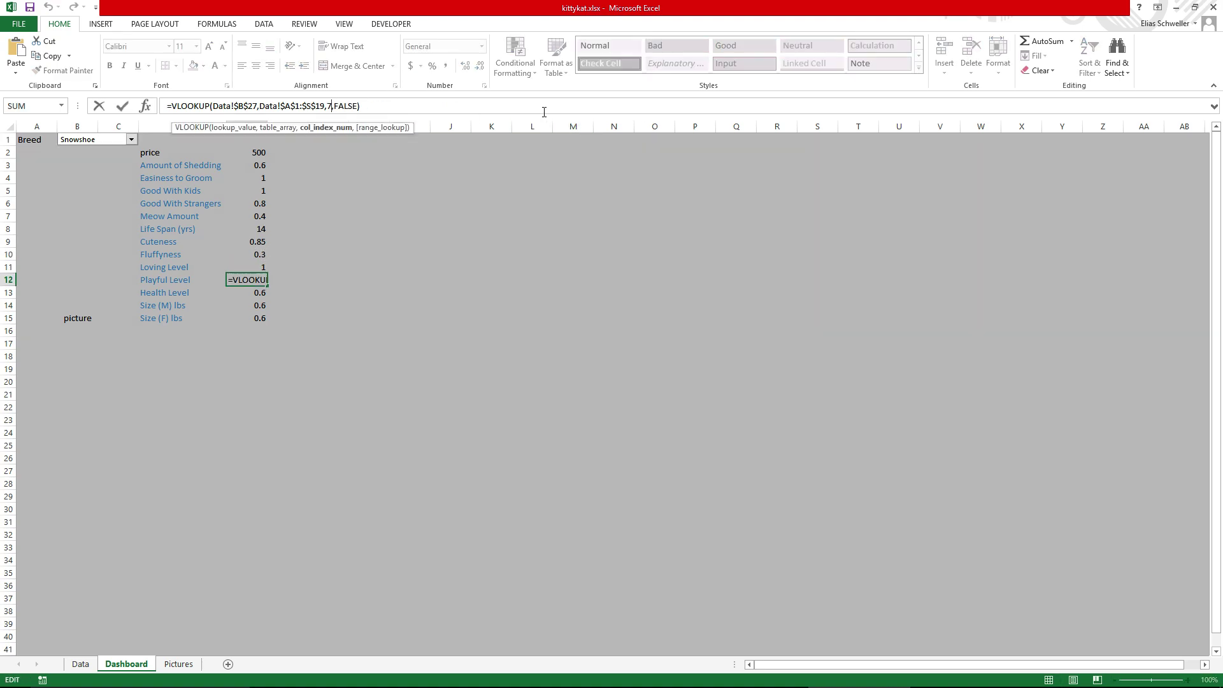
pyautogui.press('Return')
# - Set the VLOOKUP column index to 17 in E13 and 18 in E14
pyautogui.click(333, 105)
pyautogui.press('BackSpace')
pyautogui.write('17')
pyautogui.press('Return')
pyautogui.click(358, 107)
pyautogui.press('BackSpace')
pyautogui.write('18')
pyautogui.press('Return')
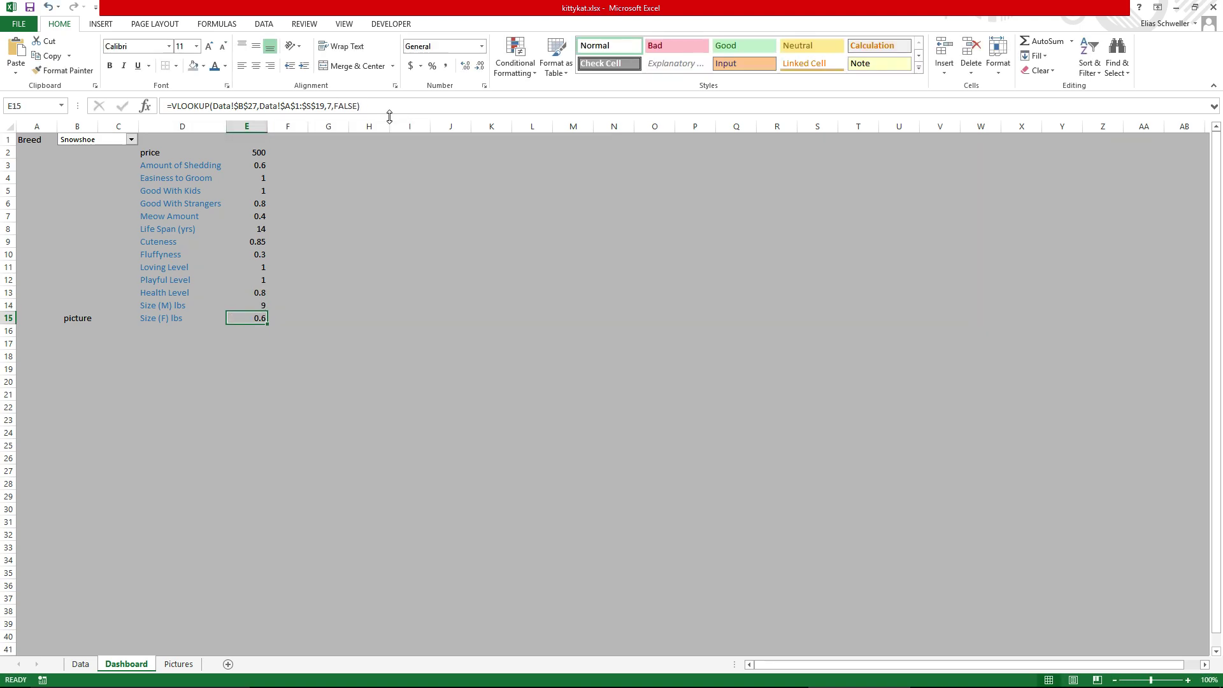
# - Try 20 as the VLOOKUP column index in E15
pyautogui.click(330, 106)
pyautogui.press('BackSpace')
pyautogui.write('20')
pyautogui.press('Return')
pyautogui.press('Up')
pyautogui.press('Up')
pyautogui.press('Down')
# - Set the VLOOKUP column index in E15 to 19
pyautogui.click(330, 109)
pyautogui.press('BackSpace')
pyautogui.press('BackSpace')
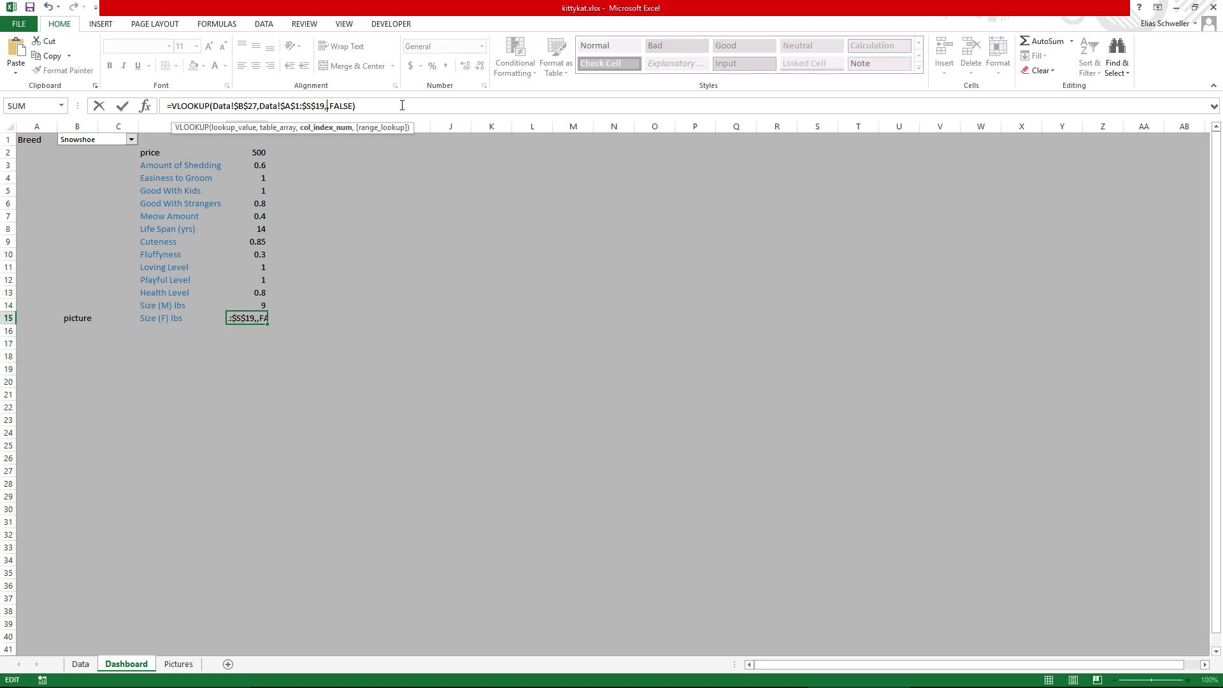
pyautogui.write('19')
pyautogui.press('Return')
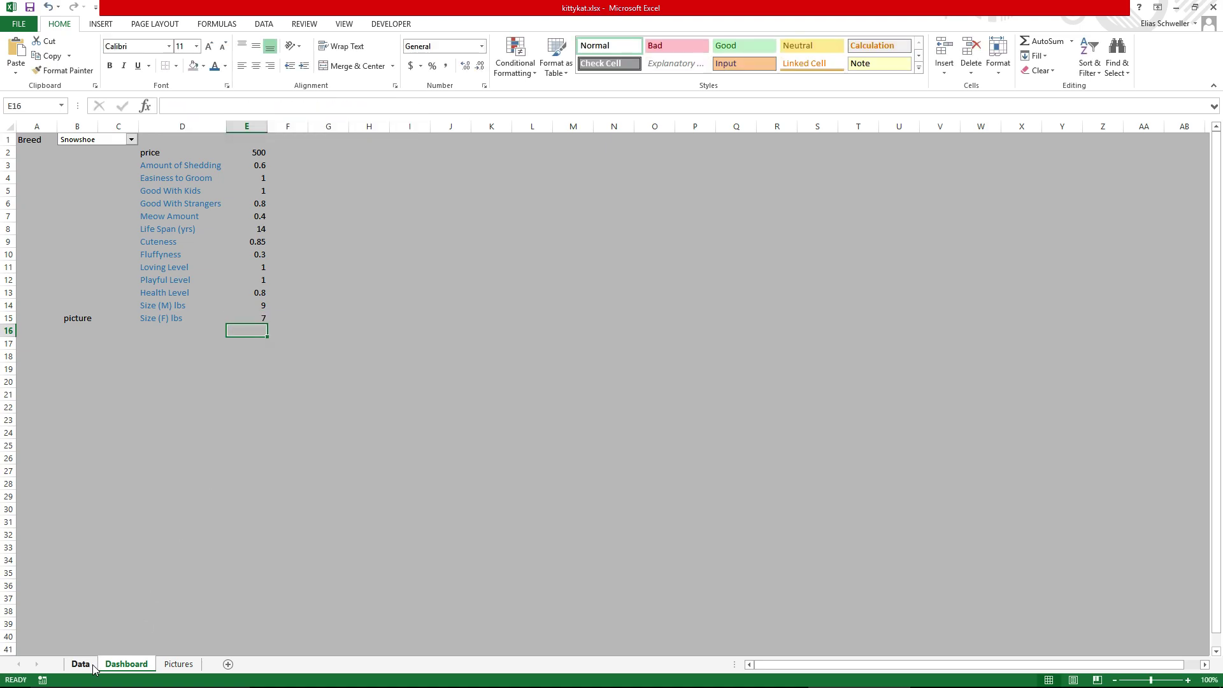
# - Compare the dashboard values with the Snowshoe row on the Data sheet, through the Size (F) lbs column
pyautogui.click(94, 668)
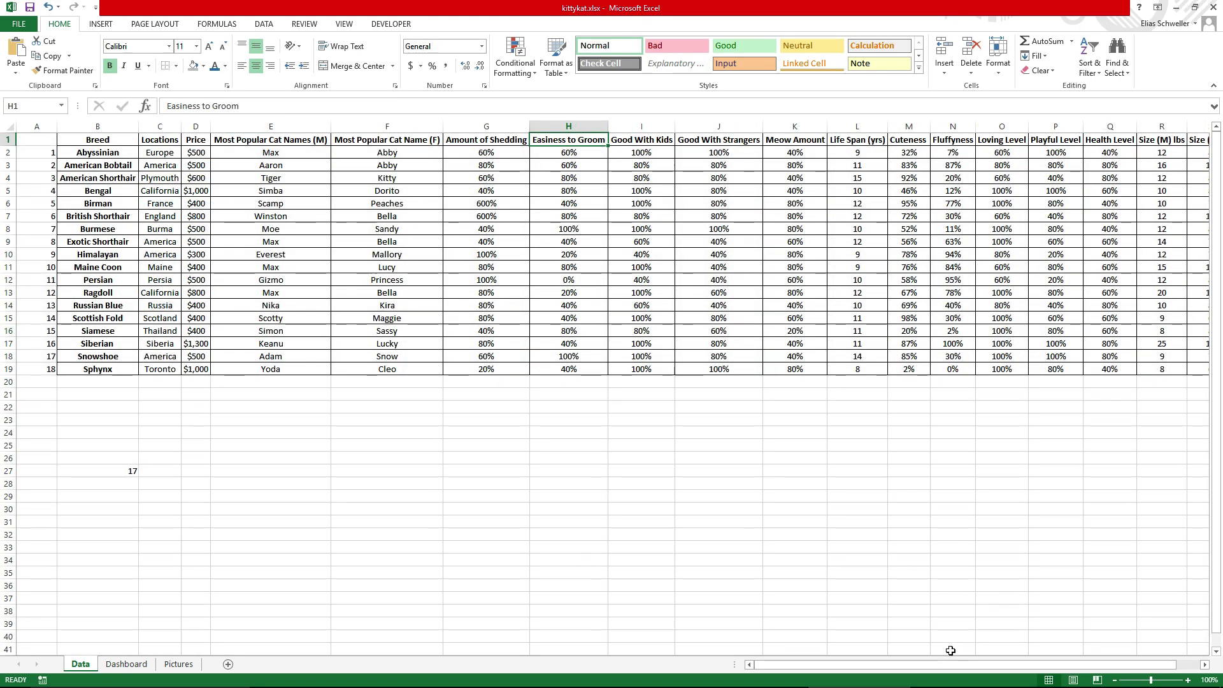
pyautogui.click(147, 666)
pyautogui.click(80, 665)
pyautogui.click(109, 355)
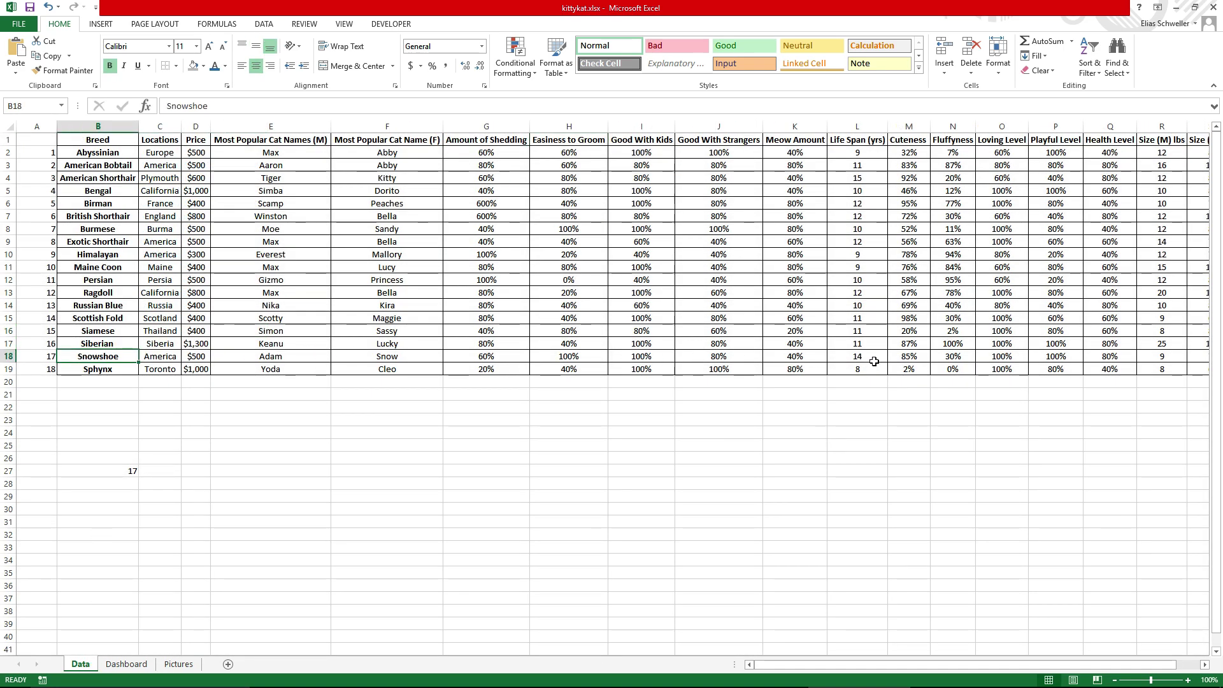
pyautogui.moveTo(854, 666); pyautogui.dragTo(901, 667)
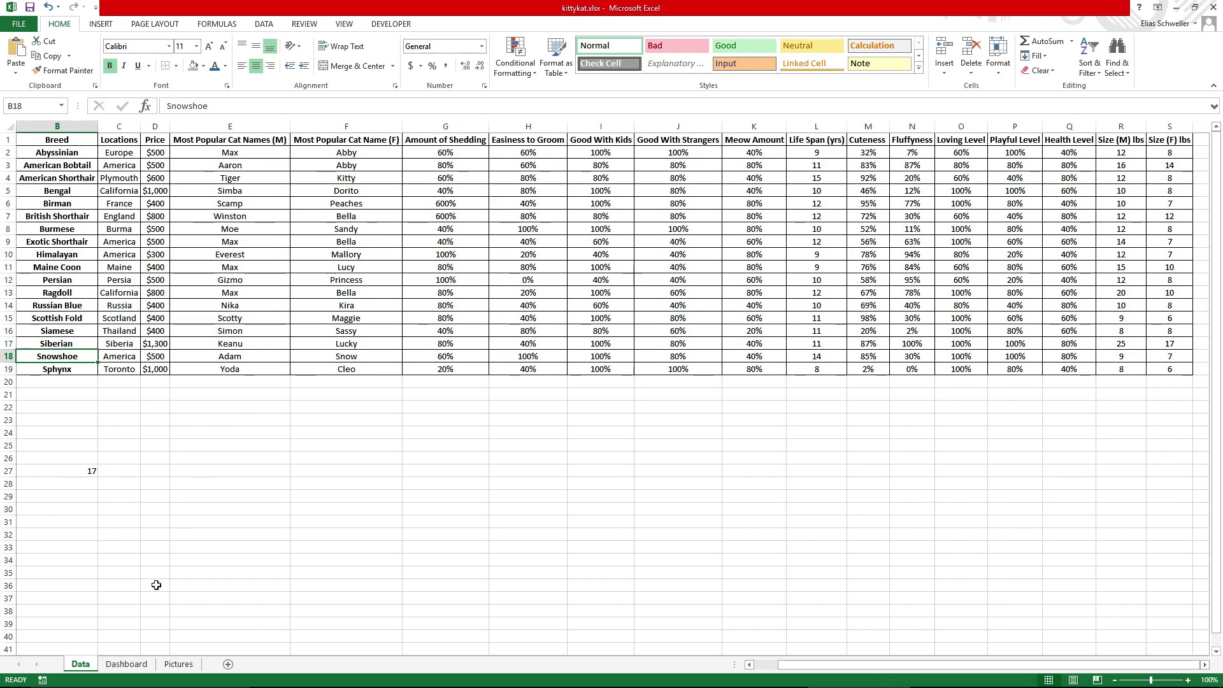
# - On the Dashboard sheet, give the values in E2:E15 a dark orange font color and left-align them
pyautogui.click(129, 665)
pyautogui.click(222, 307)
pyautogui.click(262, 328)
pyautogui.click(263, 318)
pyautogui.keyDown('shift'); pyautogui.click(255, 152); pyautogui.keyUp('shift')
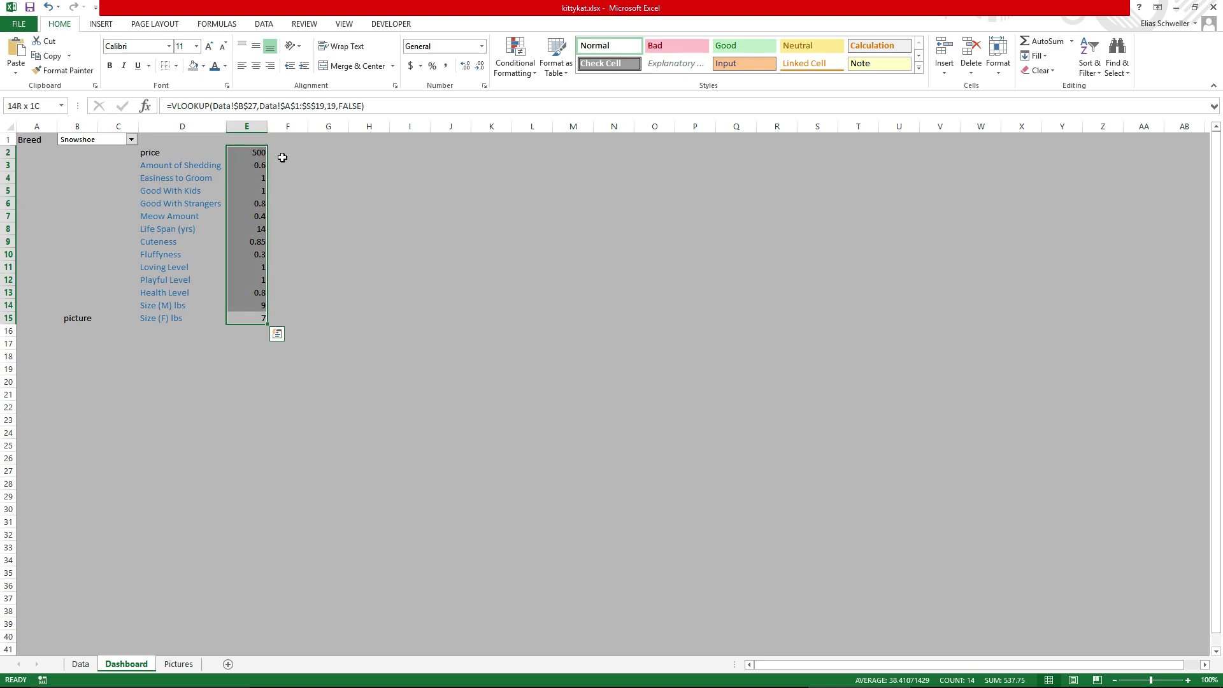
pyautogui.click(224, 68)
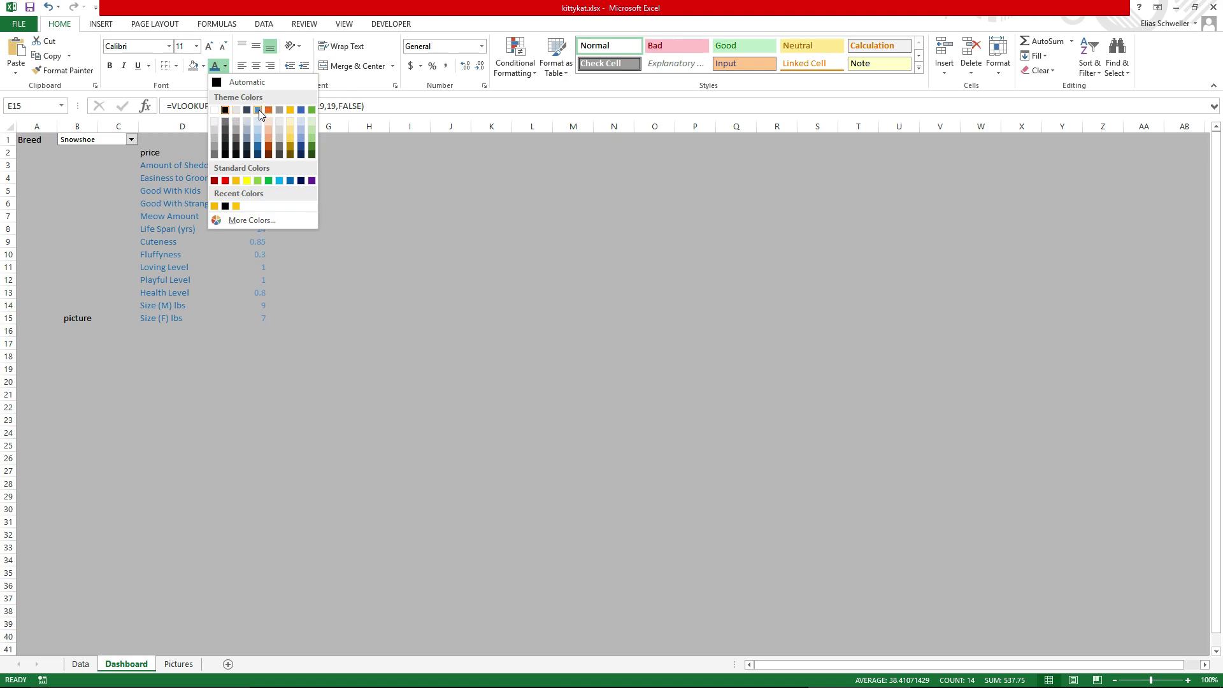
pyautogui.click(273, 155)
pyautogui.click(241, 68)
pyautogui.click(303, 177)
# - Change the font color of the price label in D2 to the blue used by the trait labels
pyautogui.click(236, 153)
pyautogui.moveTo(163, 153); pyautogui.dragTo(246, 153)
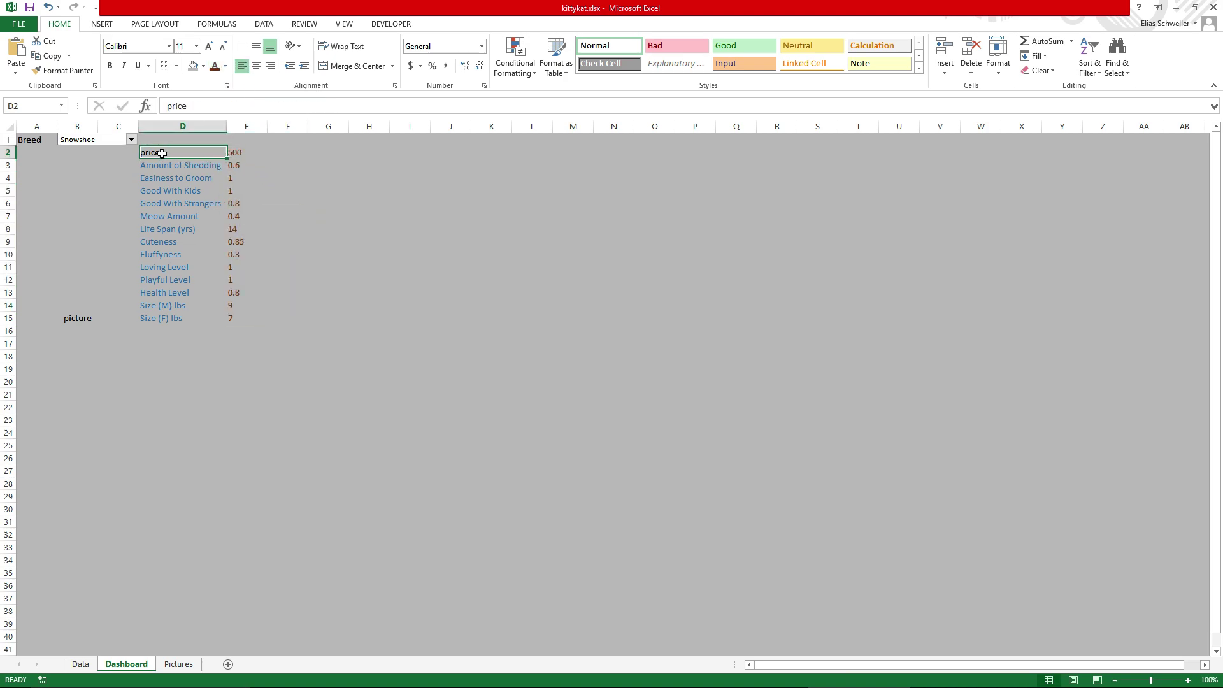
pyautogui.click(203, 66)
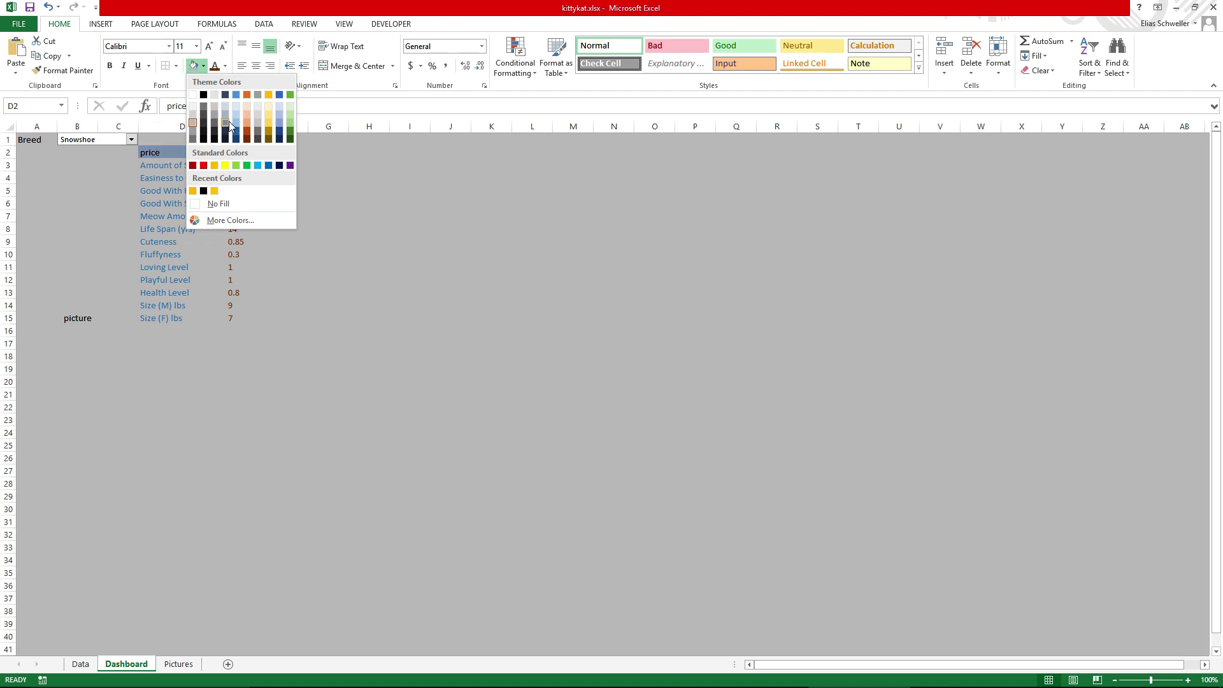
pyautogui.click(217, 69)
pyautogui.click(225, 66)
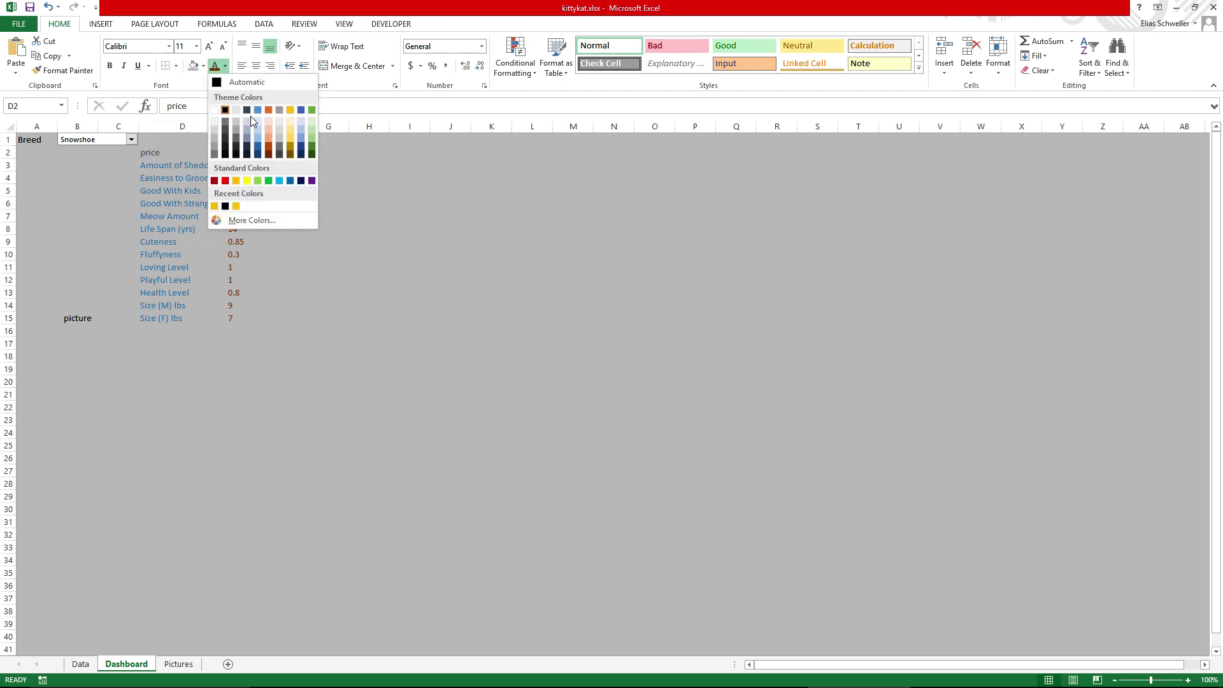
pyautogui.click(258, 140)
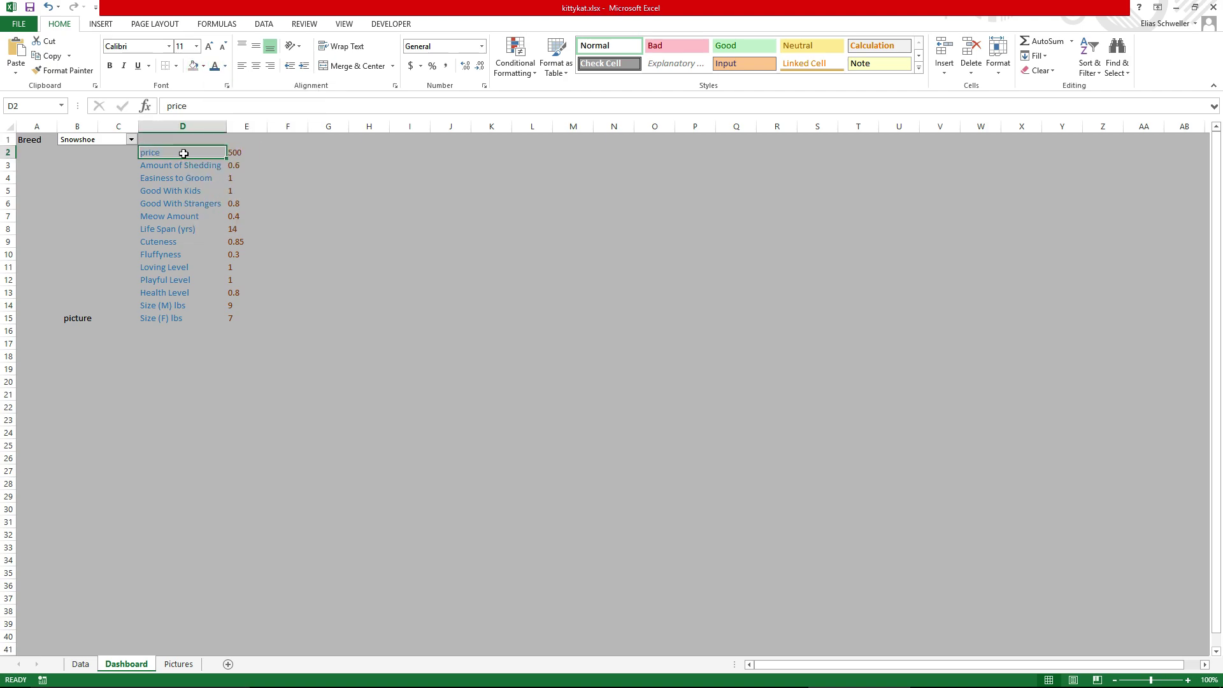
# - Capitalize the label in D2 so it reads Price
pyautogui.doubleClick(154, 159)
pyautogui.doubleClick(147, 153)
pyautogui.press('BackSpace')
pyautogui.write('P')
pyautogui.press('Return')
pyautogui.click(254, 193)
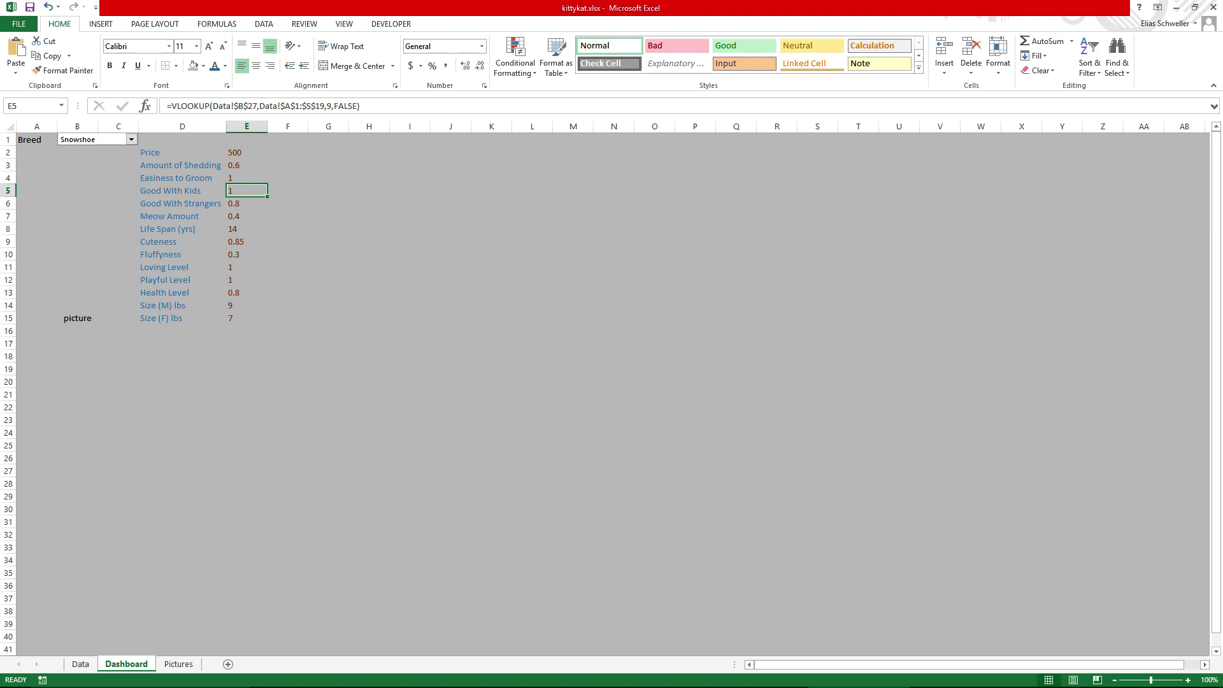
pyautogui.click(215, 165)
pyautogui.click(231, 267)
pyautogui.click(216, 321)
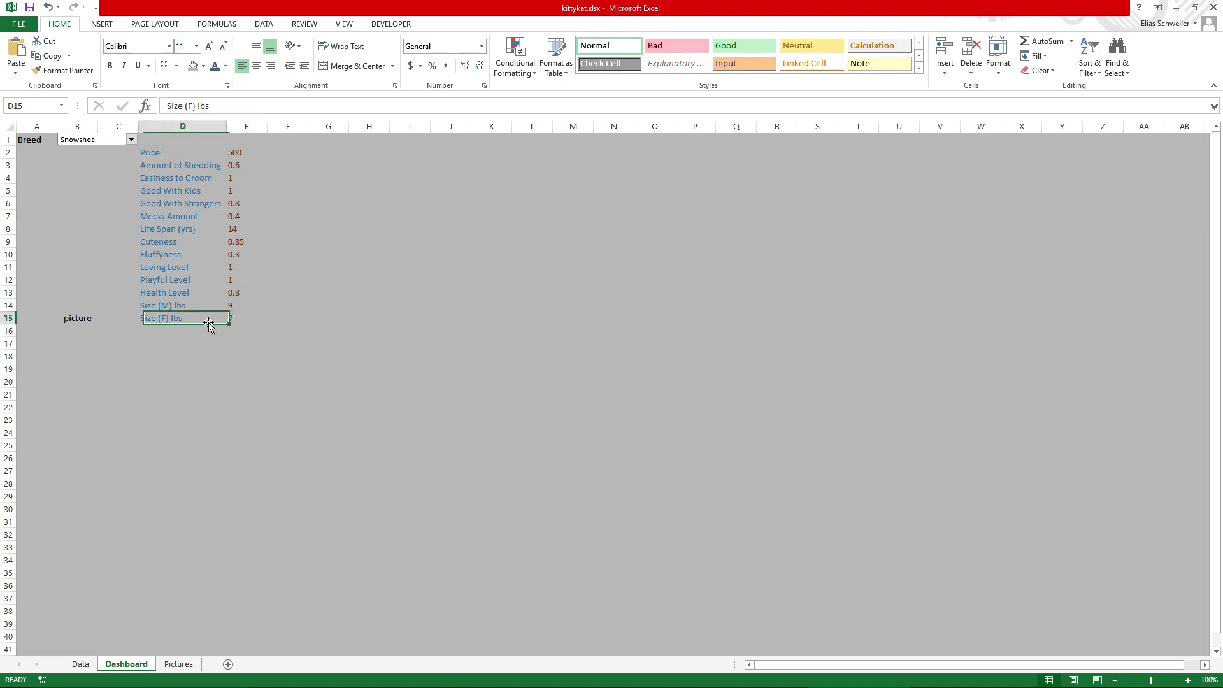
pyautogui.hotkey('ctrl', 'Up')
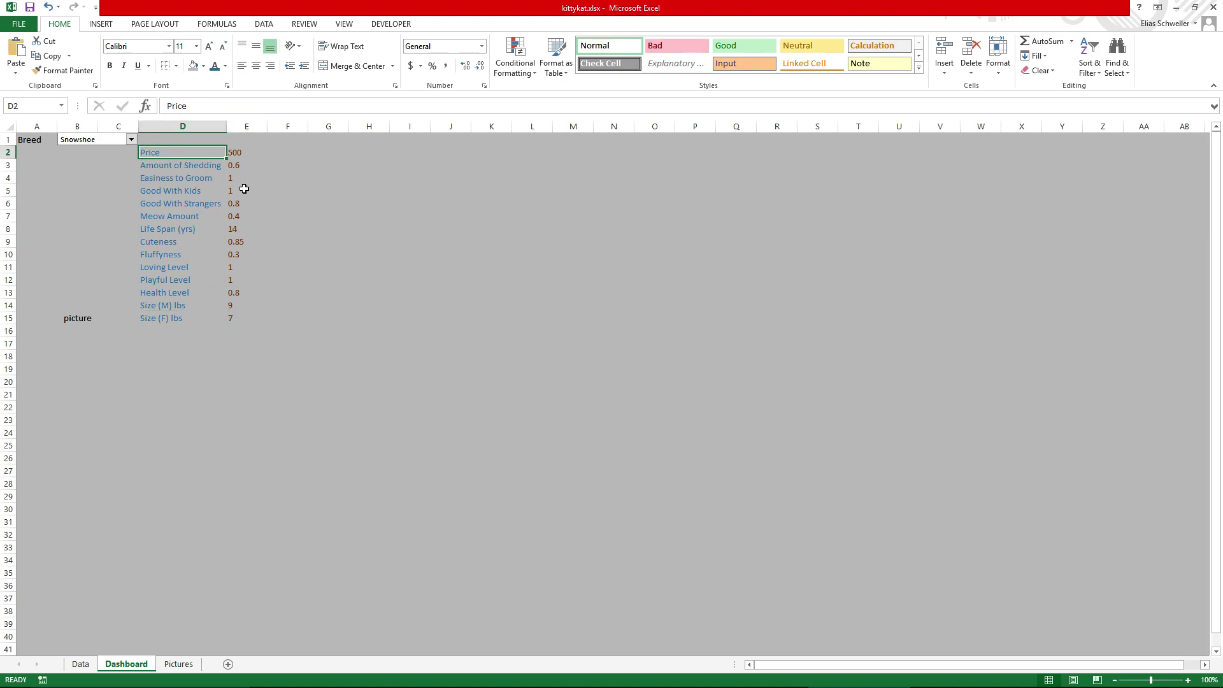